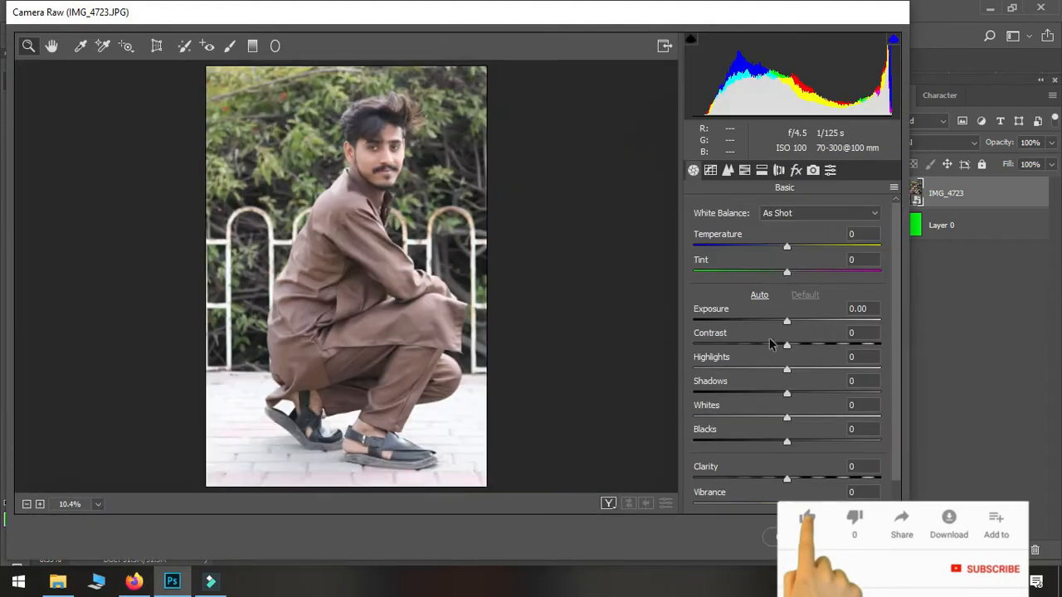
Step: Set the photo's exposure to -0.65, contrast to +63, highlights to +6 and shadows to +26 in Camera Raw
{"action": "left_click_drag", "start_coordinate": [337, 156], "coordinate": [587, 314]}
{"action": "left_click_drag", "start_coordinate": [650, 247], "coordinate": [705, 336]}
{"action": "left_click_drag", "start_coordinate": [787, 321], "coordinate": [855, 348]}
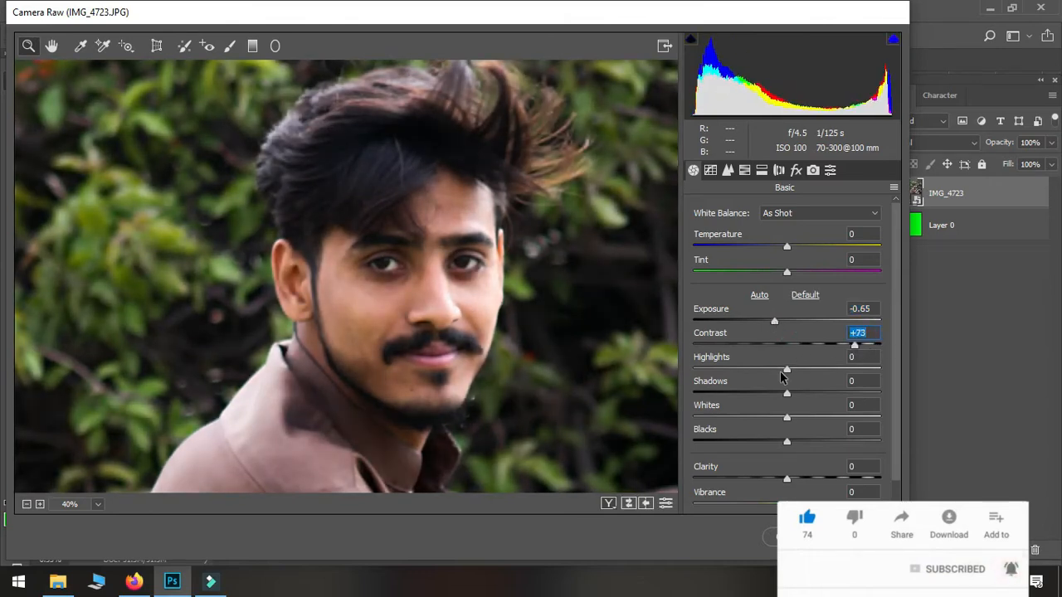
{"action": "left_click_drag", "start_coordinate": [786, 371], "coordinate": [794, 358]}
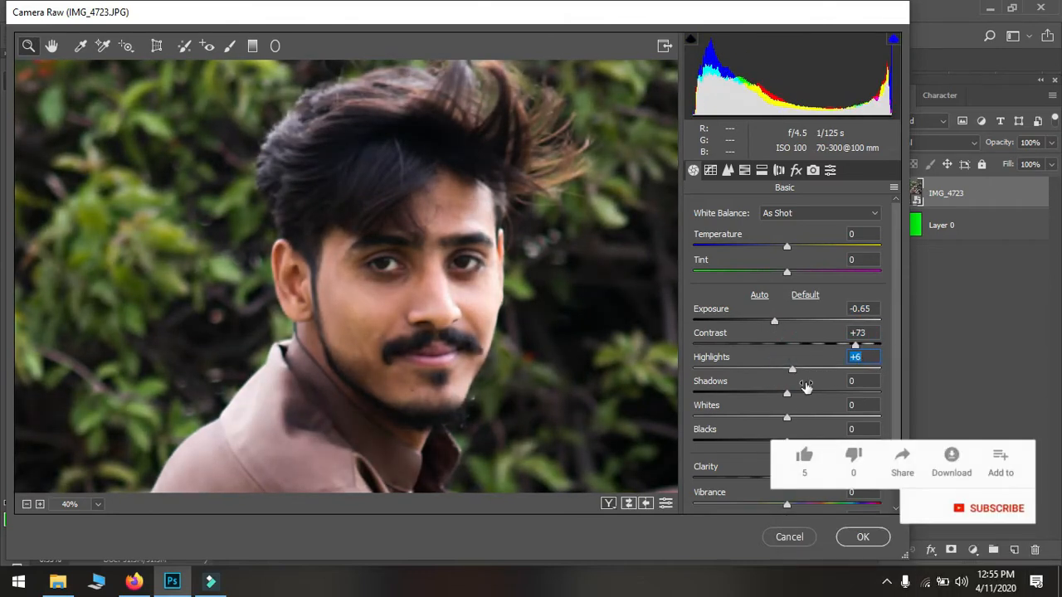
{"action": "left_click_drag", "start_coordinate": [745, 393], "coordinate": [810, 391]}
{"action": "mouse_move", "coordinate": [854, 346]}
{"action": "left_mouse_down"}
{"action": "mouse_move", "coordinate": [616, 341]}
{"action": "mouse_move", "coordinate": [917, 352]}
{"action": "mouse_move", "coordinate": [844, 354]}
{"action": "left_mouse_up"}
Step: Set blacks to +10, clarity to +14 and vibrance to +58, and apply the Camera Raw filter
{"action": "scroll", "coordinate": [696, 457], "scroll_direction": "down", "scroll_amount": 2}
{"action": "mouse_move", "coordinate": [790, 417]}
{"action": "left_mouse_down"}
{"action": "mouse_move", "coordinate": [866, 417]}
{"action": "mouse_move", "coordinate": [692, 407]}
{"action": "mouse_move", "coordinate": [797, 412]}
{"action": "left_mouse_up"}
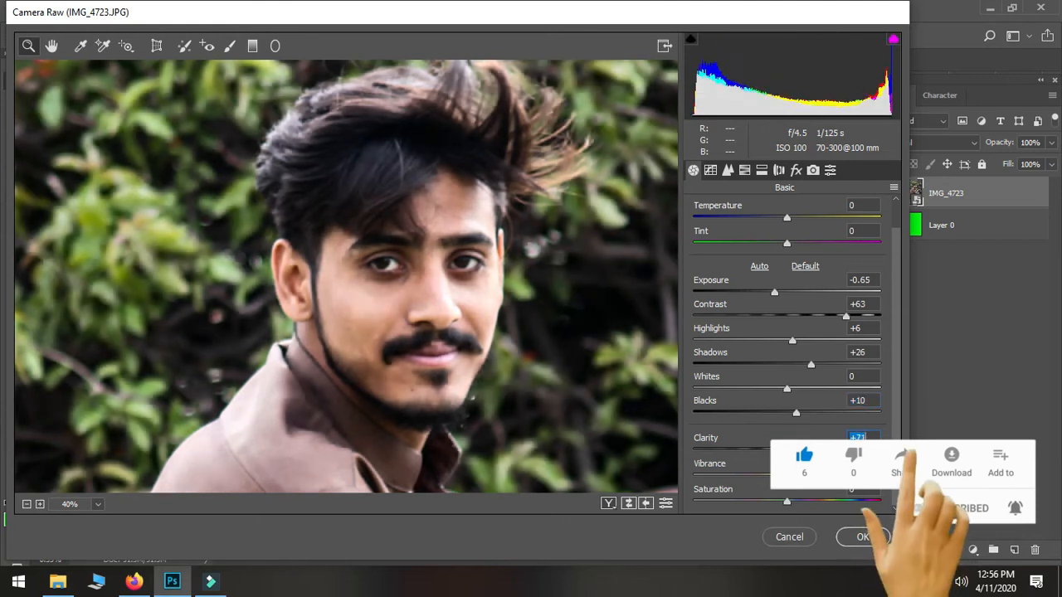
{"action": "left_click_drag", "start_coordinate": [788, 476], "coordinate": [818, 478]}
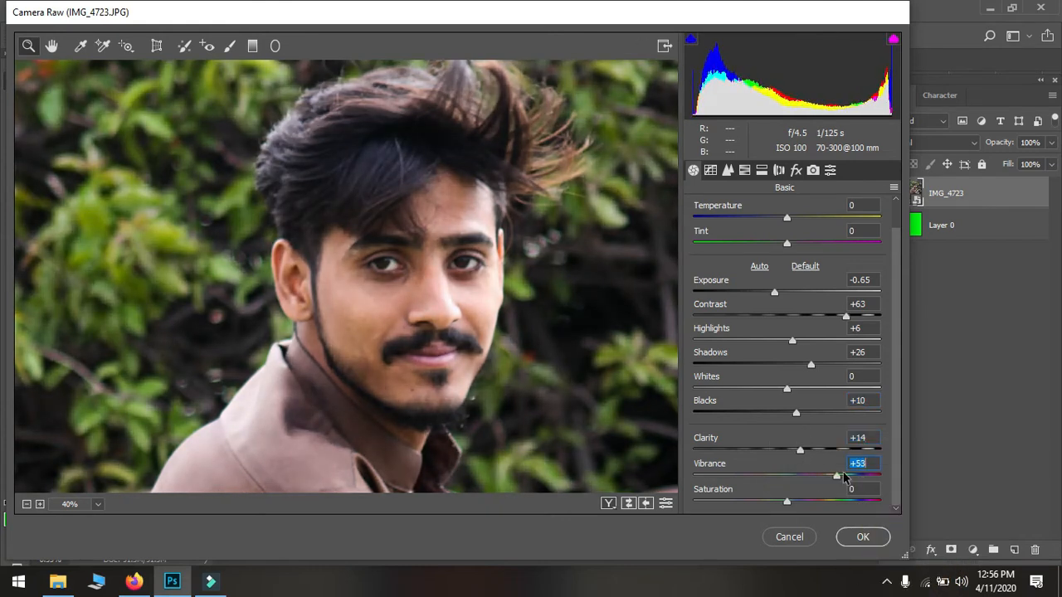
{"action": "left_click", "coordinate": [561, 363], "text": "alt"}
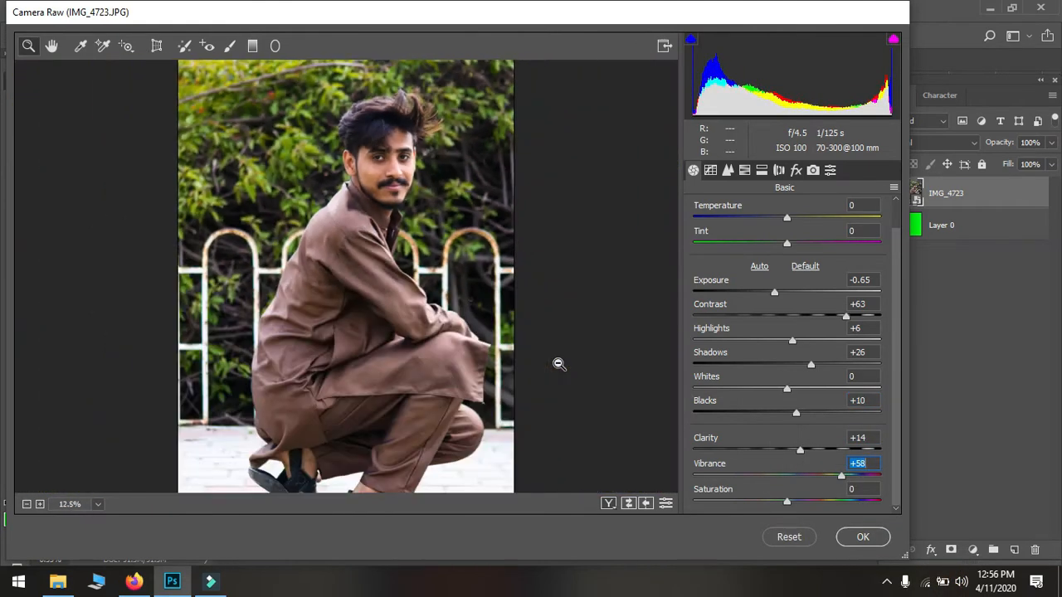
{"action": "left_click_drag", "start_coordinate": [836, 476], "coordinate": [877, 478]}
{"action": "left_click", "coordinate": [861, 538]}
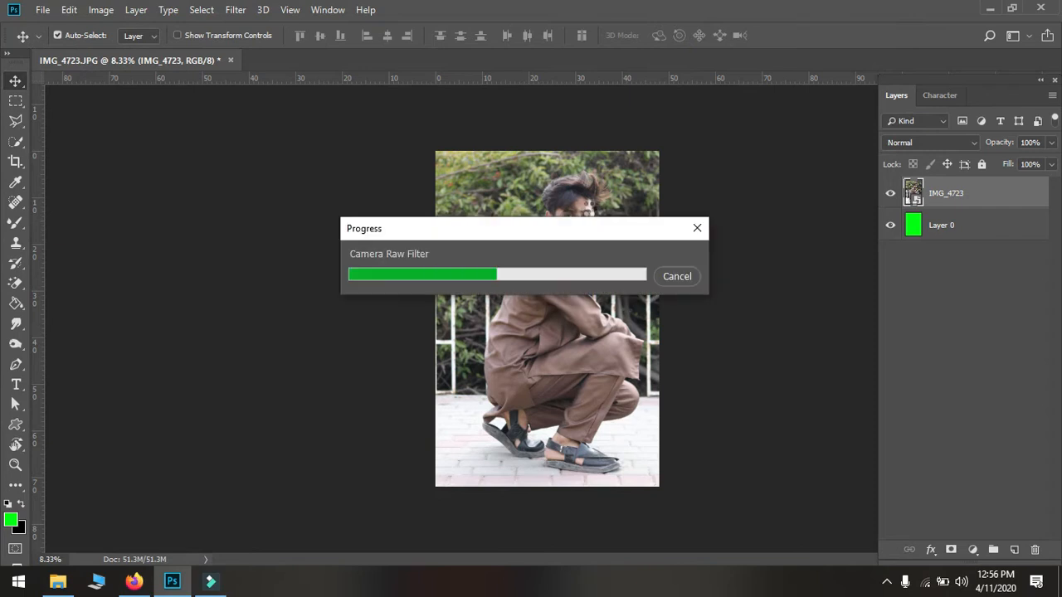
Step: Examine the filtered photo, comparing the close-up of the face with the whole image
{"action": "scroll", "coordinate": [594, 209], "scroll_direction": "up", "scroll_amount": 3}
{"action": "scroll", "coordinate": [534, 233], "scroll_direction": "up", "scroll_amount": 5}
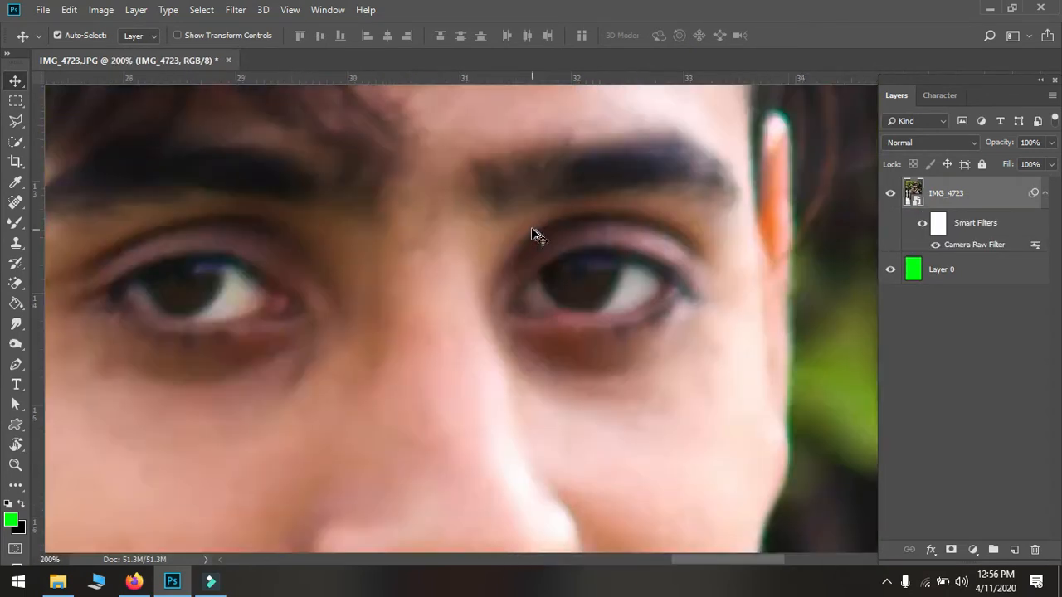
{"action": "scroll", "coordinate": [531, 229], "scroll_direction": "down", "scroll_amount": 2}
{"action": "scroll", "coordinate": [307, 401], "scroll_direction": "up", "scroll_amount": 2}
{"action": "scroll", "coordinate": [256, 363], "scroll_direction": "down", "scroll_amount": 4}
{"action": "scroll", "coordinate": [257, 361], "scroll_direction": "down", "scroll_amount": 3}
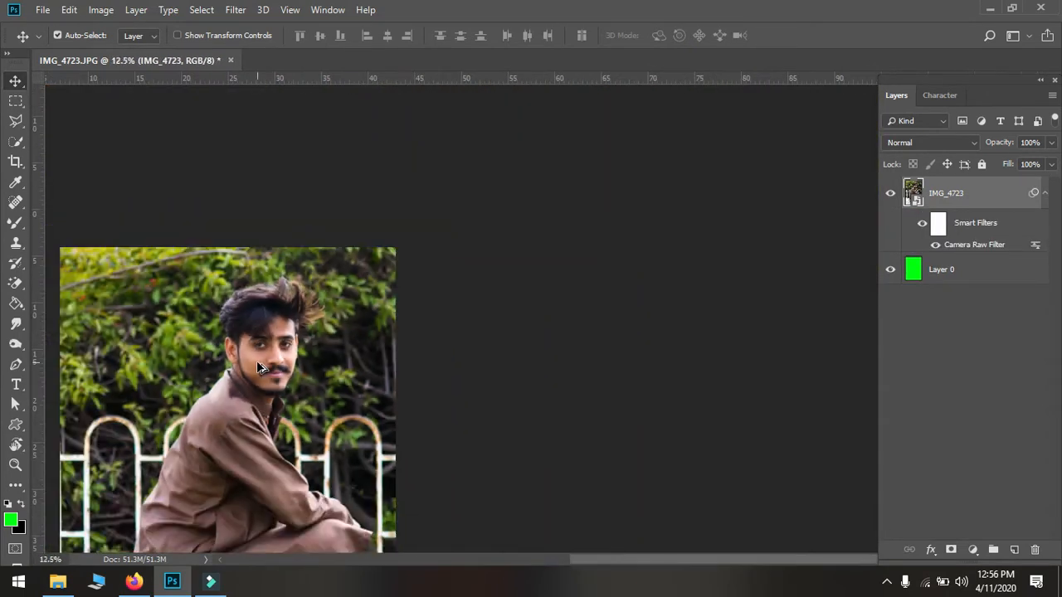
{"action": "scroll", "coordinate": [800, 272], "scroll_direction": "up", "scroll_amount": 2}
{"action": "scroll", "coordinate": [801, 273], "scroll_direction": "down", "scroll_amount": 2}
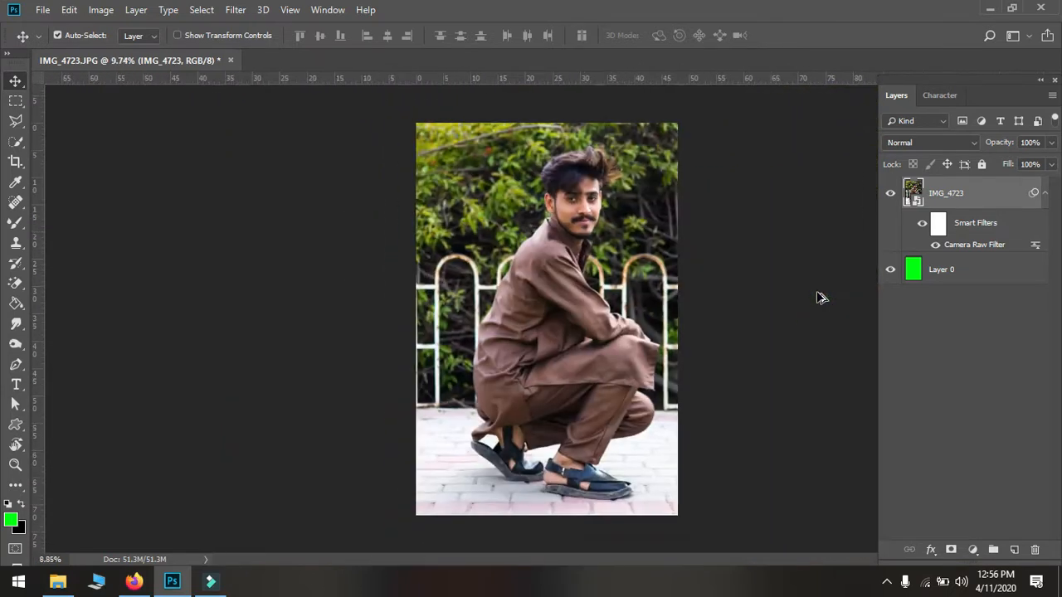
Step: Activate the Mixer Brush for retouching the face and rasterize the IMG_4723 smart object layer
{"action": "scroll", "coordinate": [555, 173], "scroll_direction": "up", "scroll_amount": 5}
{"action": "scroll", "coordinate": [554, 276], "scroll_direction": "up", "scroll_amount": 2}
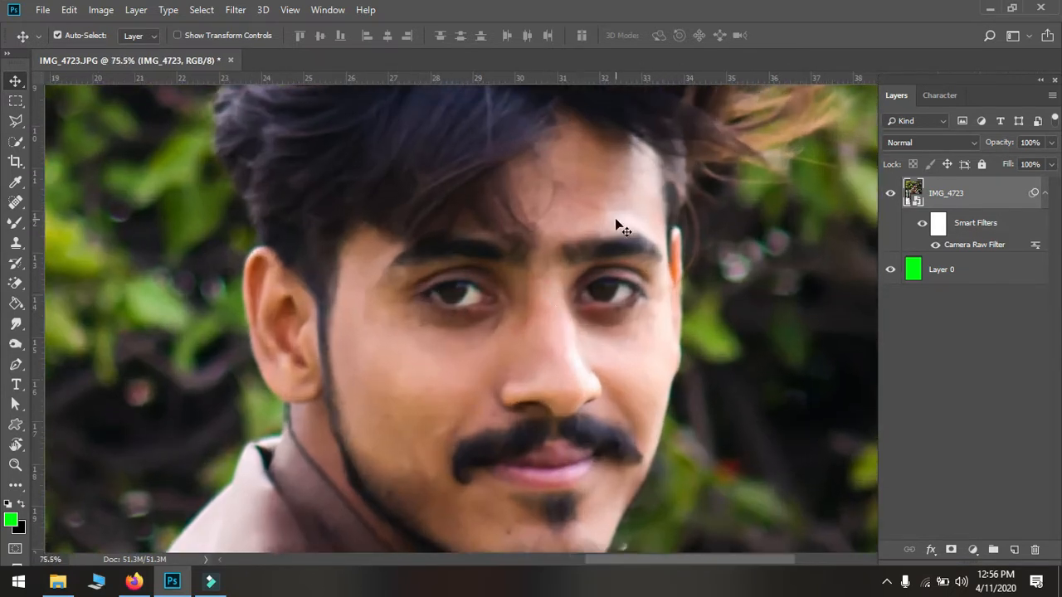
{"action": "left_click", "coordinate": [18, 258]}
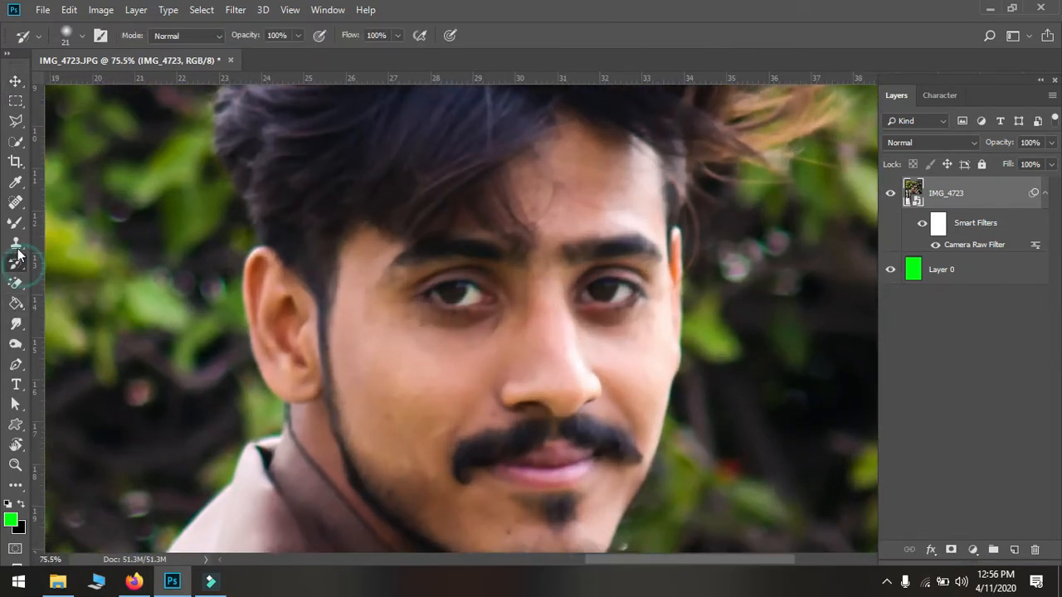
{"action": "key", "text": "b"}
{"action": "left_click", "coordinate": [451, 382]}
{"action": "left_click", "coordinate": [507, 237]}
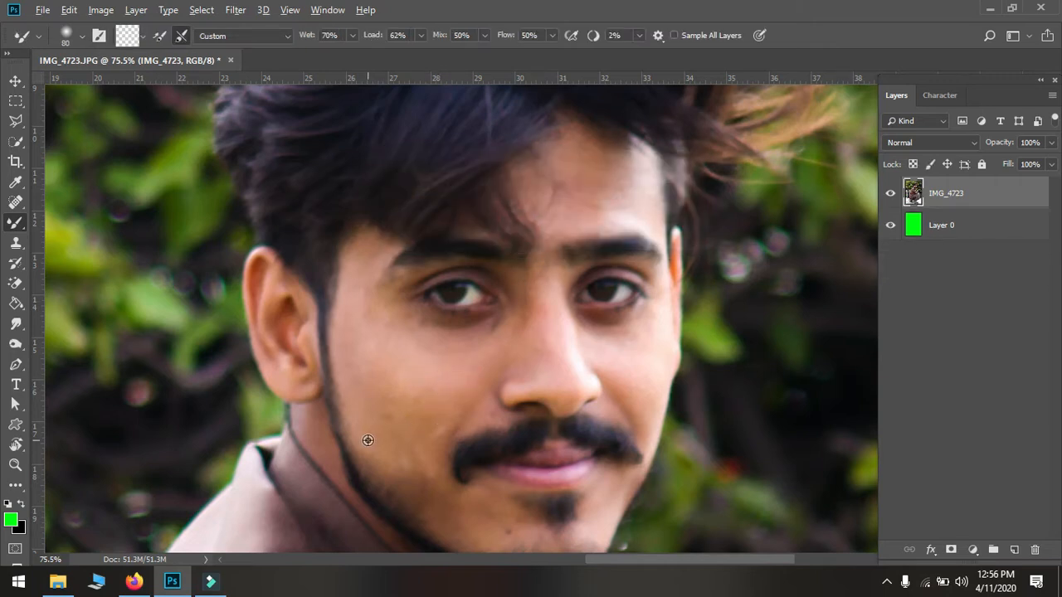
Step: Smooth the skin of the ear-side cheek and temple with the Mixer Brush at size 125
{"action": "scroll", "coordinate": [368, 439], "scroll_direction": "up", "scroll_amount": 2}
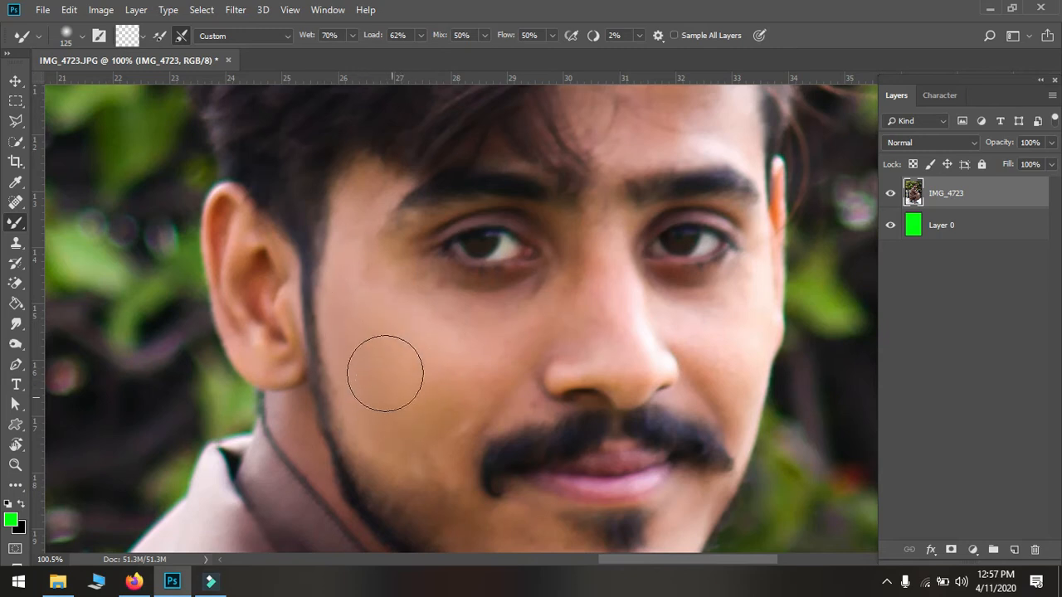
{"action": "mouse_move", "coordinate": [420, 427]}
{"action": "left_mouse_down"}
{"action": "mouse_move", "coordinate": [440, 433]}
{"action": "mouse_move", "coordinate": [451, 385]}
{"action": "mouse_move", "coordinate": [409, 370]}
{"action": "left_mouse_up"}
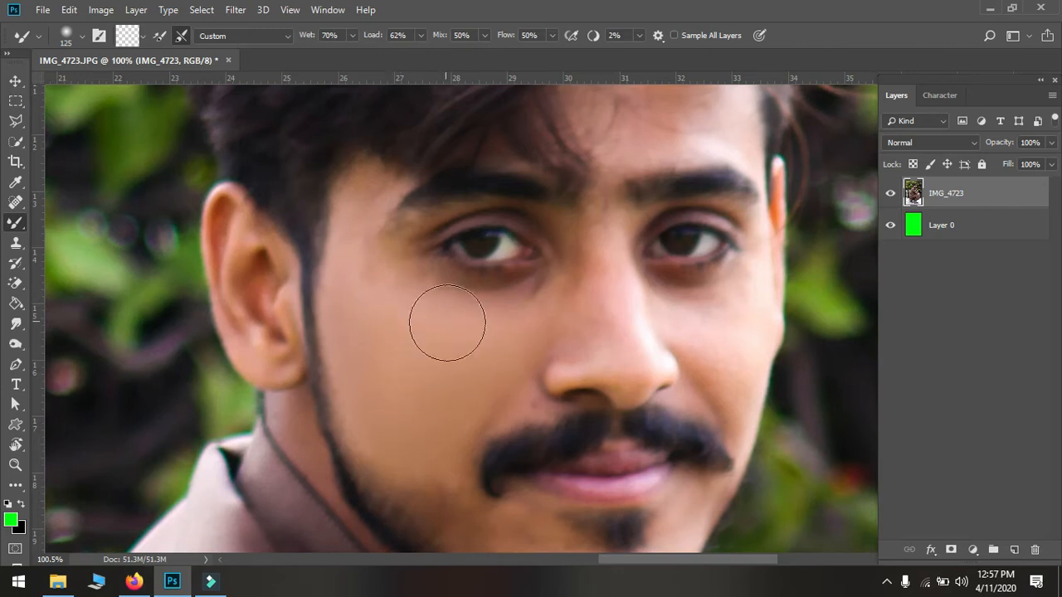
{"action": "left_click_drag", "start_coordinate": [447, 323], "coordinate": [374, 308]}
{"action": "mouse_move", "coordinate": [359, 249]}
{"action": "left_mouse_down"}
{"action": "mouse_move", "coordinate": [357, 212]}
{"action": "mouse_move", "coordinate": [378, 190]}
{"action": "left_mouse_up"}
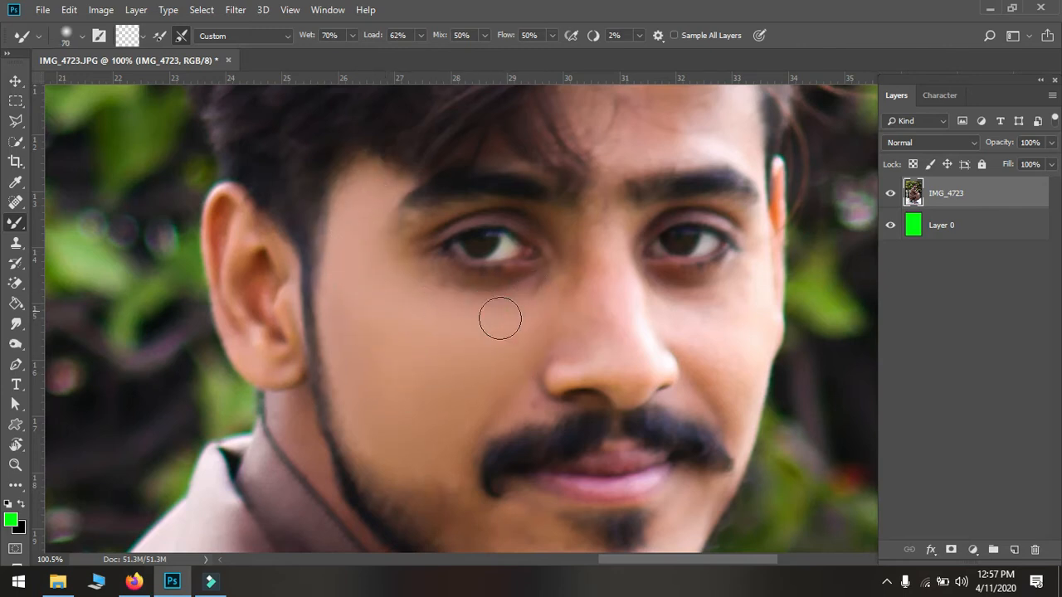
Step: Smooth the nose with the Mixer Brush at size 70 and the skin above the moustache at size 40
{"action": "scroll", "coordinate": [623, 365], "scroll_direction": "up", "scroll_amount": 3}
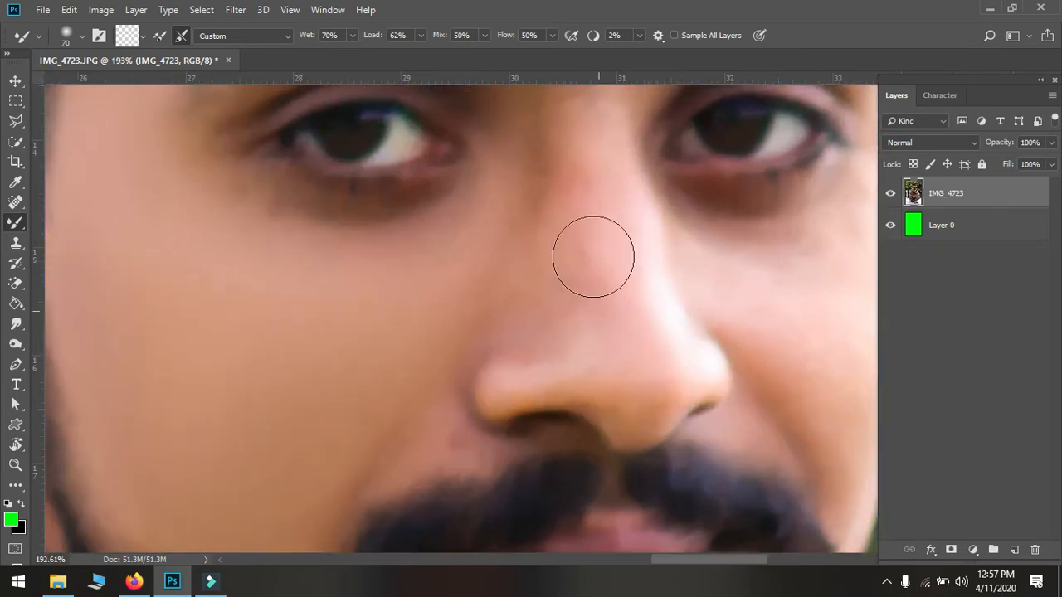
{"action": "mouse_move", "coordinate": [640, 341]}
{"action": "left_mouse_down"}
{"action": "mouse_move", "coordinate": [633, 219]}
{"action": "mouse_move", "coordinate": [620, 205]}
{"action": "mouse_move", "coordinate": [586, 123]}
{"action": "left_mouse_up"}
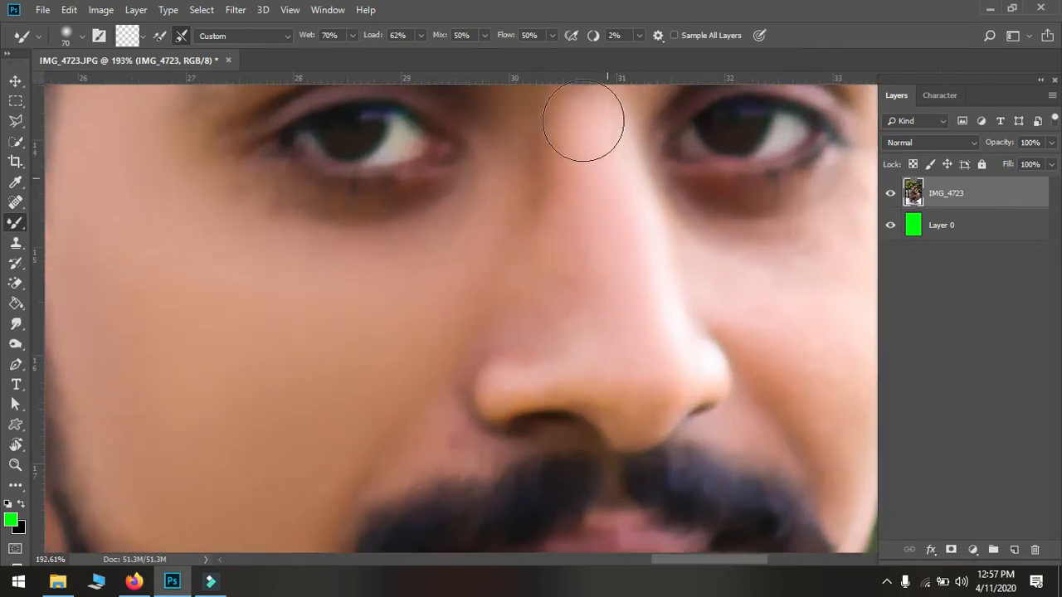
{"action": "left_click_drag", "start_coordinate": [630, 318], "coordinate": [616, 226]}
{"action": "scroll", "coordinate": [616, 226], "scroll_direction": "up", "scroll_amount": 2}
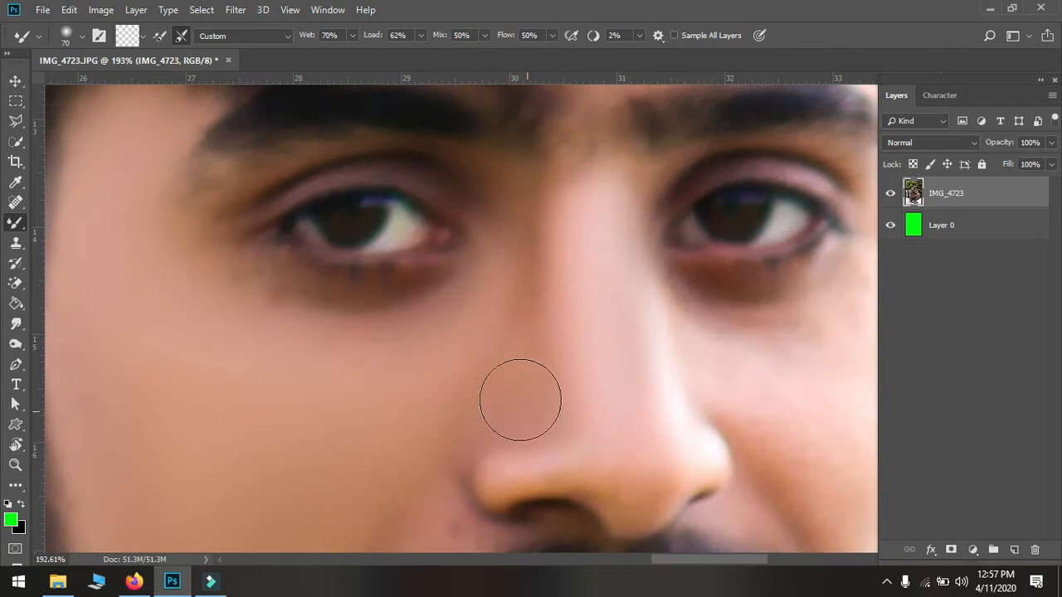
{"action": "scroll", "coordinate": [463, 463], "scroll_direction": "down", "scroll_amount": 2}
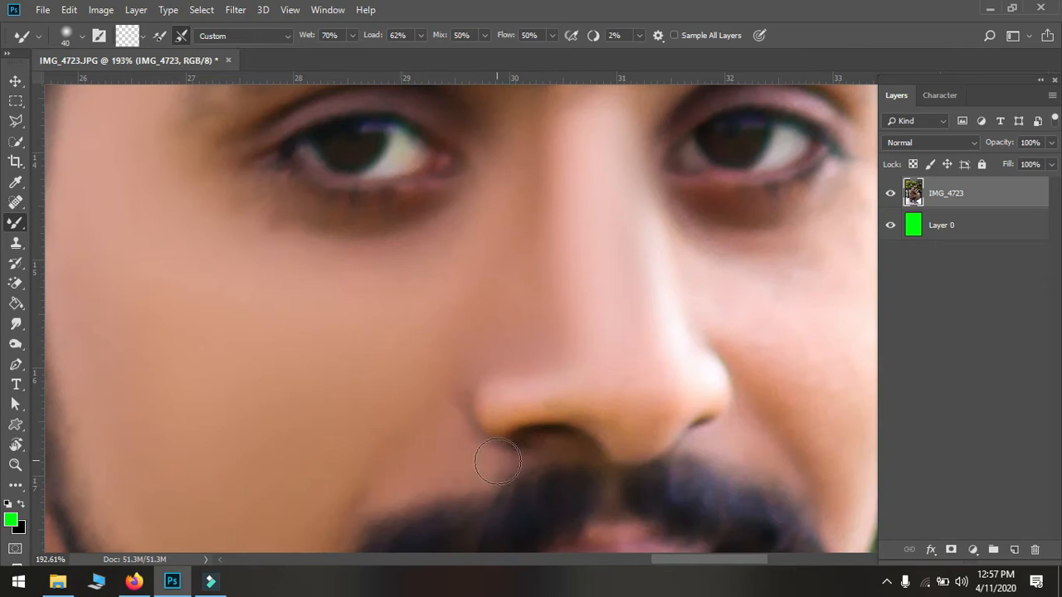
{"action": "scroll", "coordinate": [369, 450], "scroll_direction": "down", "scroll_amount": 2}
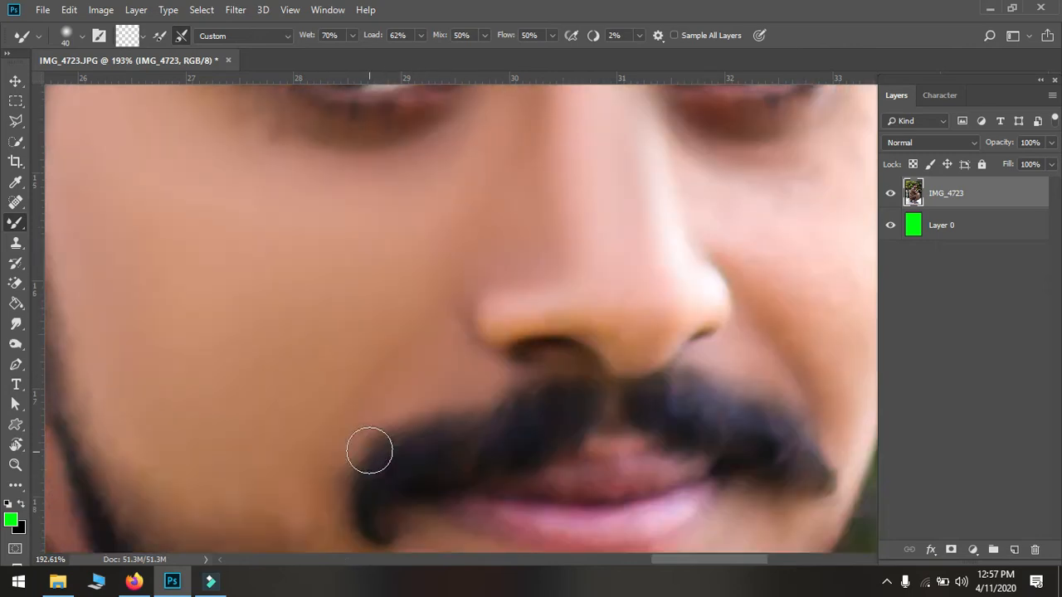
{"action": "scroll", "coordinate": [312, 500], "scroll_direction": "down", "scroll_amount": 3}
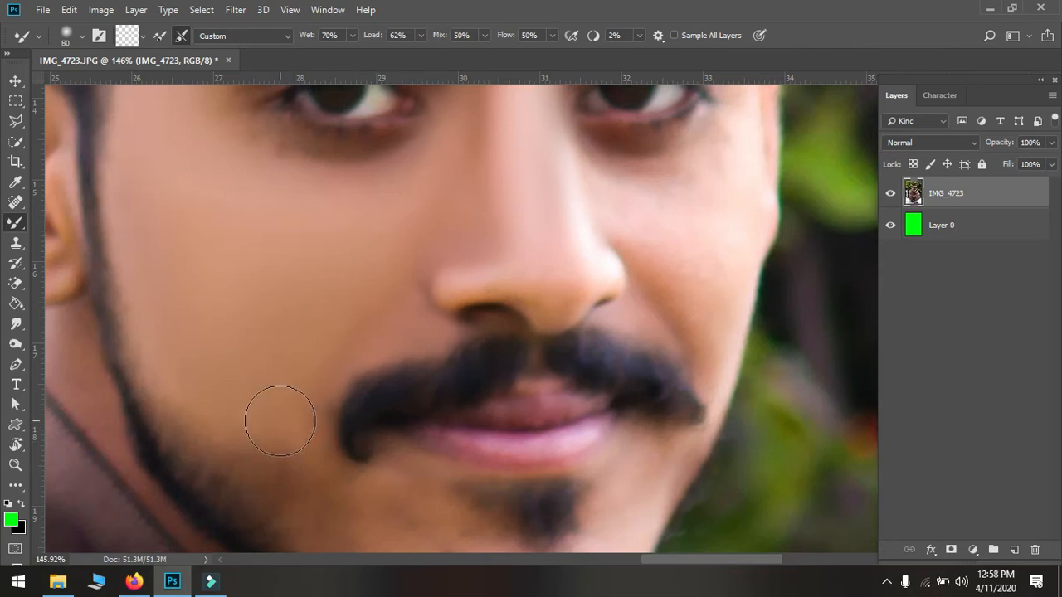
Step: Smooth the lower cheek along the beard line and the skin below the moustache with the Mixer Brush
{"action": "left_click_drag", "start_coordinate": [243, 414], "coordinate": [271, 444]}
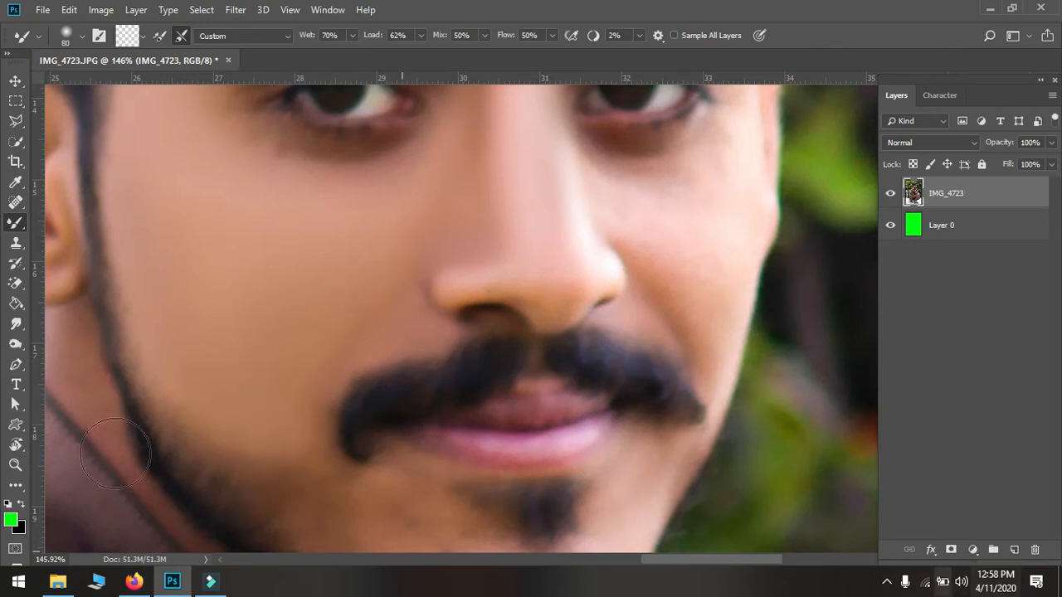
{"action": "scroll", "coordinate": [343, 427], "scroll_direction": "up", "scroll_amount": 3}
{"action": "mouse_move", "coordinate": [394, 426]}
{"action": "left_mouse_down"}
{"action": "mouse_move", "coordinate": [415, 440]}
{"action": "mouse_move", "coordinate": [412, 450]}
{"action": "mouse_move", "coordinate": [406, 426]}
{"action": "mouse_move", "coordinate": [423, 504]}
{"action": "mouse_move", "coordinate": [405, 482]}
{"action": "mouse_move", "coordinate": [449, 444]}
{"action": "mouse_move", "coordinate": [491, 436]}
{"action": "mouse_move", "coordinate": [421, 427]}
{"action": "mouse_move", "coordinate": [516, 437]}
{"action": "left_mouse_up"}
{"action": "scroll", "coordinate": [405, 482], "scroll_direction": "down", "scroll_amount": 1}
{"action": "left_click", "coordinate": [489, 445]}
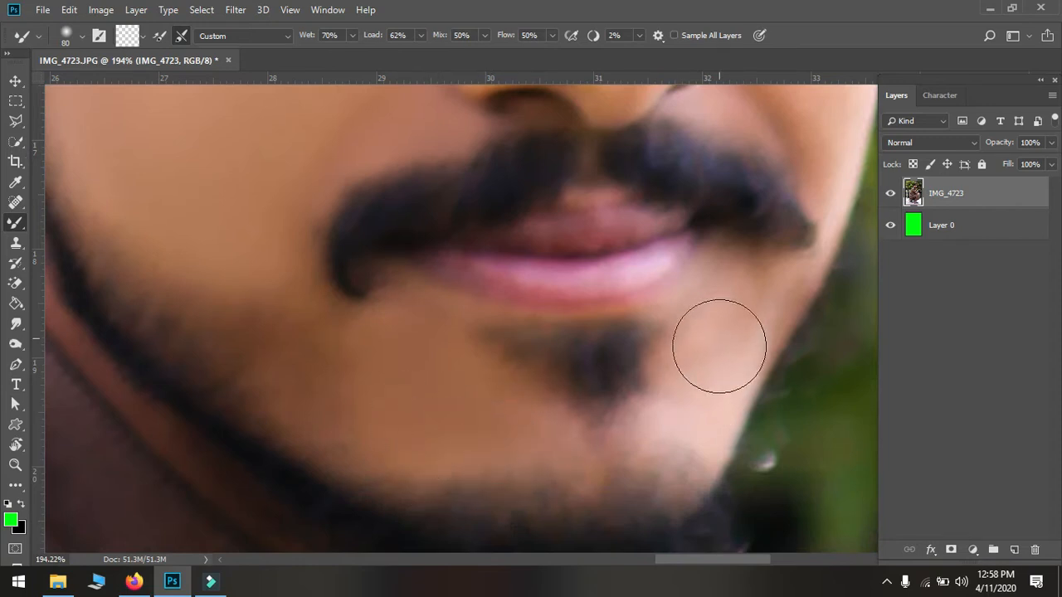
Step: Smooth the far side of the chin beside the goatee with the Mixer Brush at size 80
{"action": "left_click_drag", "start_coordinate": [742, 320], "coordinate": [688, 433]}
{"action": "left_click_drag", "start_coordinate": [709, 383], "coordinate": [692, 441]}
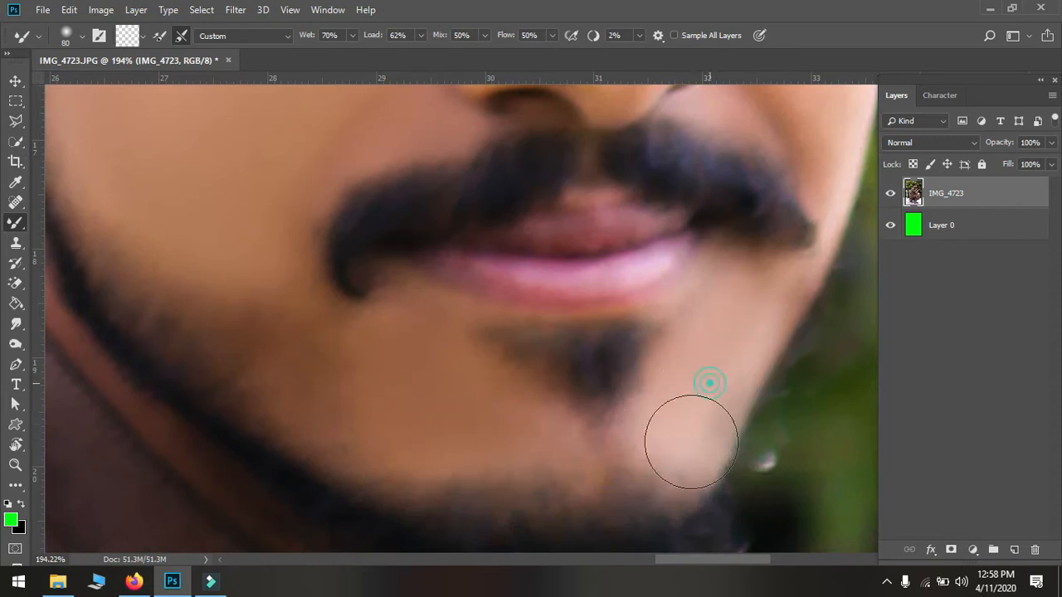
{"action": "scroll", "coordinate": [670, 406], "scroll_direction": "up", "scroll_amount": 1}
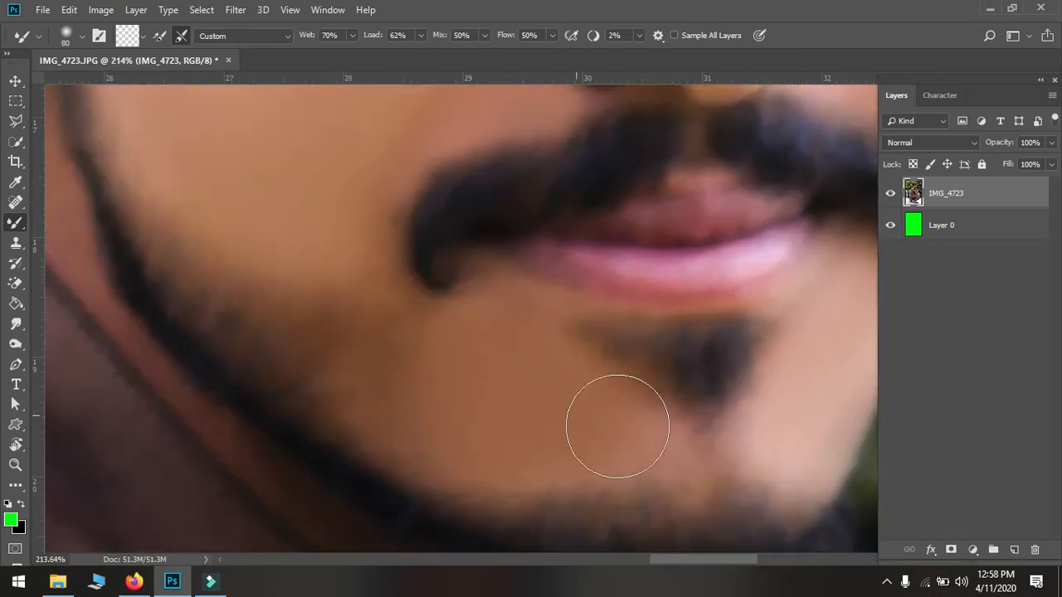
{"action": "scroll", "coordinate": [510, 422], "scroll_direction": "down", "scroll_amount": 3}
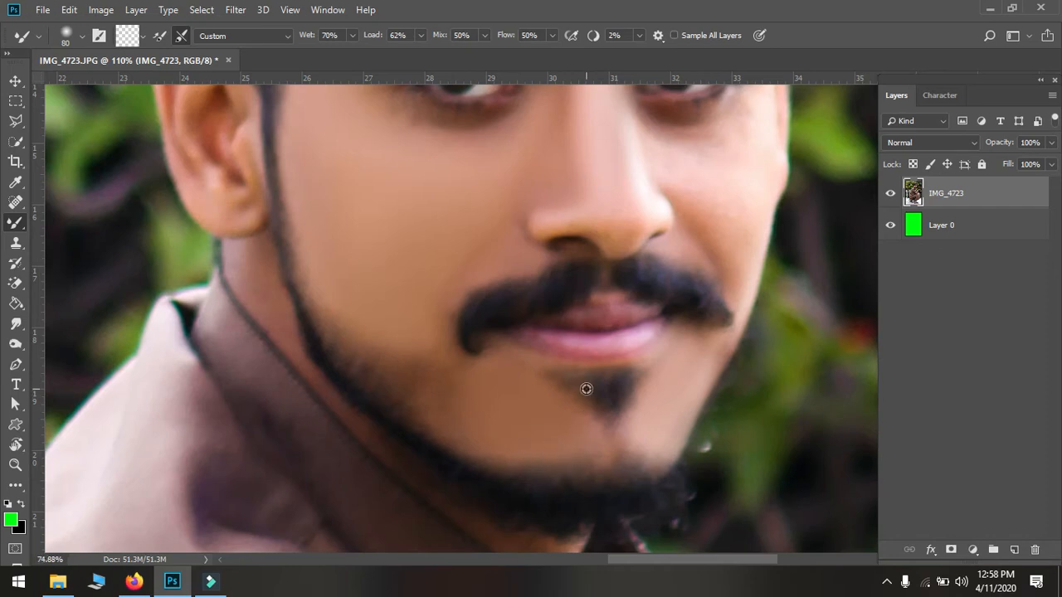
Step: Smooth the far cheek and the fold beside the nose with the Mixer Brush, starting at size 80
{"action": "scroll", "coordinate": [699, 315], "scroll_direction": "up", "scroll_amount": 4}
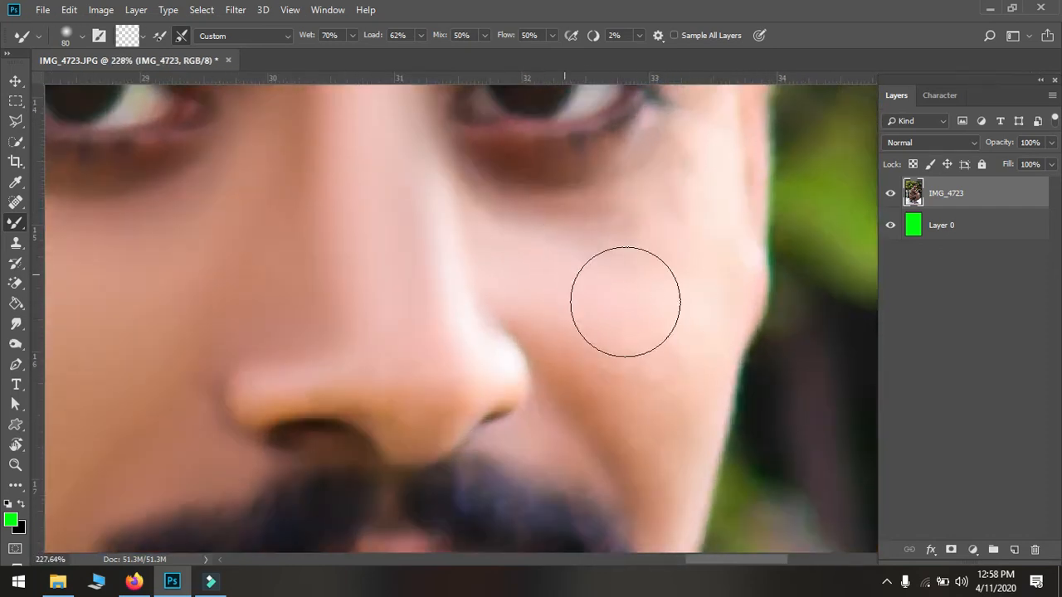
{"action": "mouse_move", "coordinate": [624, 301]}
{"action": "left_mouse_down"}
{"action": "mouse_move", "coordinate": [486, 241]}
{"action": "mouse_move", "coordinate": [666, 235]}
{"action": "mouse_move", "coordinate": [708, 191]}
{"action": "mouse_move", "coordinate": [687, 176]}
{"action": "mouse_move", "coordinate": [698, 138]}
{"action": "mouse_move", "coordinate": [648, 219]}
{"action": "mouse_move", "coordinate": [576, 228]}
{"action": "mouse_move", "coordinate": [664, 248]}
{"action": "mouse_move", "coordinate": [590, 338]}
{"action": "left_mouse_up"}
{"action": "left_click_drag", "start_coordinate": [689, 312], "coordinate": [659, 435]}
{"action": "scroll", "coordinate": [646, 311], "scroll_direction": "down", "scroll_amount": 2}
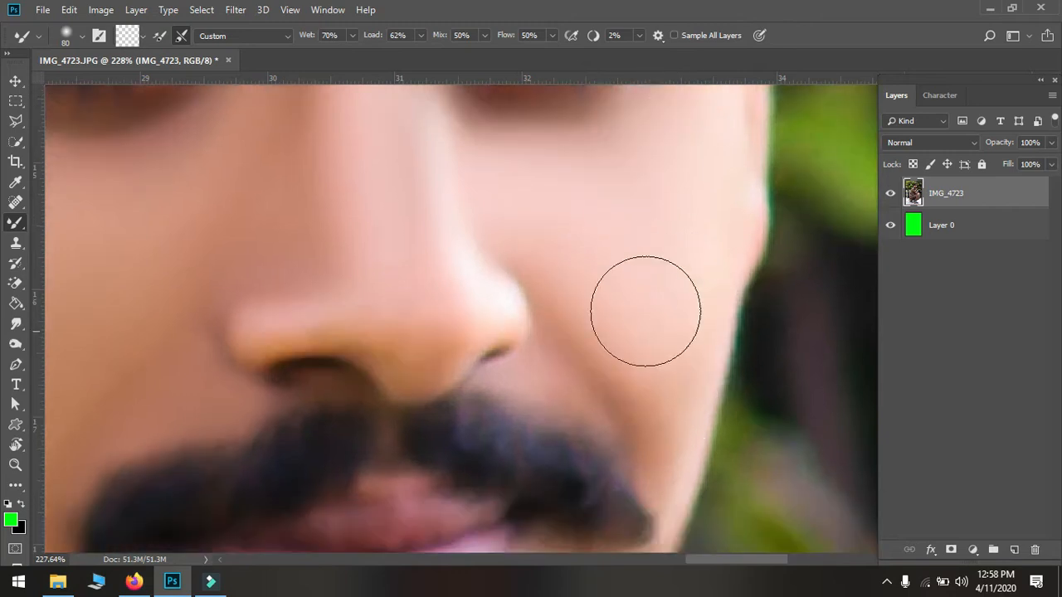
{"action": "mouse_move", "coordinate": [645, 311]}
{"action": "left_mouse_down"}
{"action": "mouse_move", "coordinate": [642, 380]}
{"action": "mouse_move", "coordinate": [659, 415]}
{"action": "mouse_move", "coordinate": [644, 347]}
{"action": "mouse_move", "coordinate": [658, 411]}
{"action": "mouse_move", "coordinate": [609, 351]}
{"action": "left_mouse_up"}
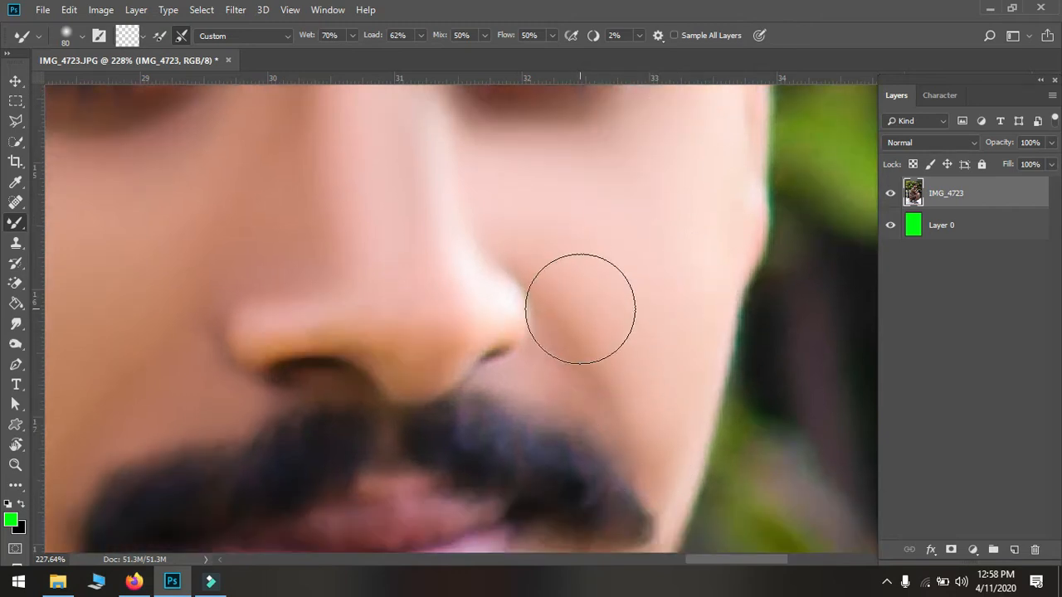
{"action": "left_click_drag", "start_coordinate": [573, 383], "coordinate": [622, 462]}
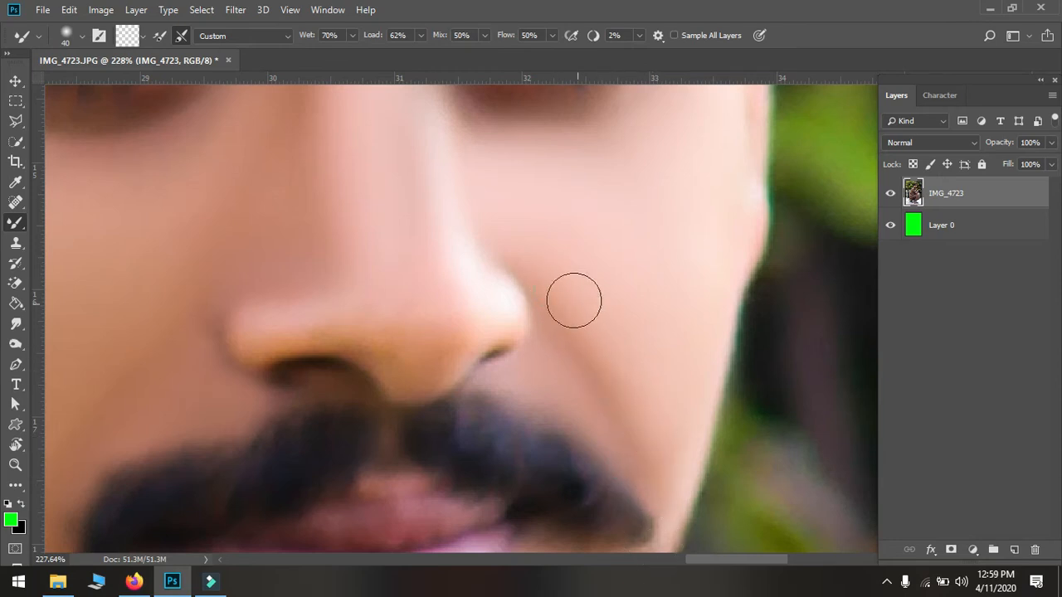
Step: Smooth the forehead skin below the hairline with the Mixer Brush at size 80
{"action": "scroll", "coordinate": [452, 203], "scroll_direction": "down", "scroll_amount": 5}
{"action": "scroll", "coordinate": [489, 161], "scroll_direction": "up", "scroll_amount": 5}
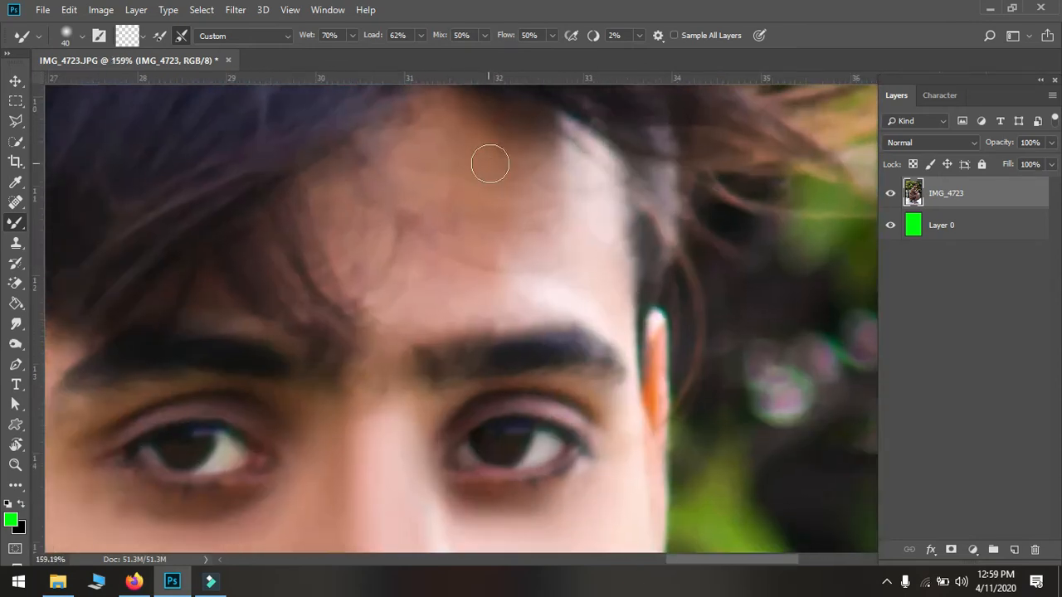
{"action": "key", "text": "]"}
{"action": "key", "text": "]"}
{"action": "left_click_drag", "start_coordinate": [553, 356], "coordinate": [533, 310]}
{"action": "left_click_drag", "start_coordinate": [604, 380], "coordinate": [539, 325]}
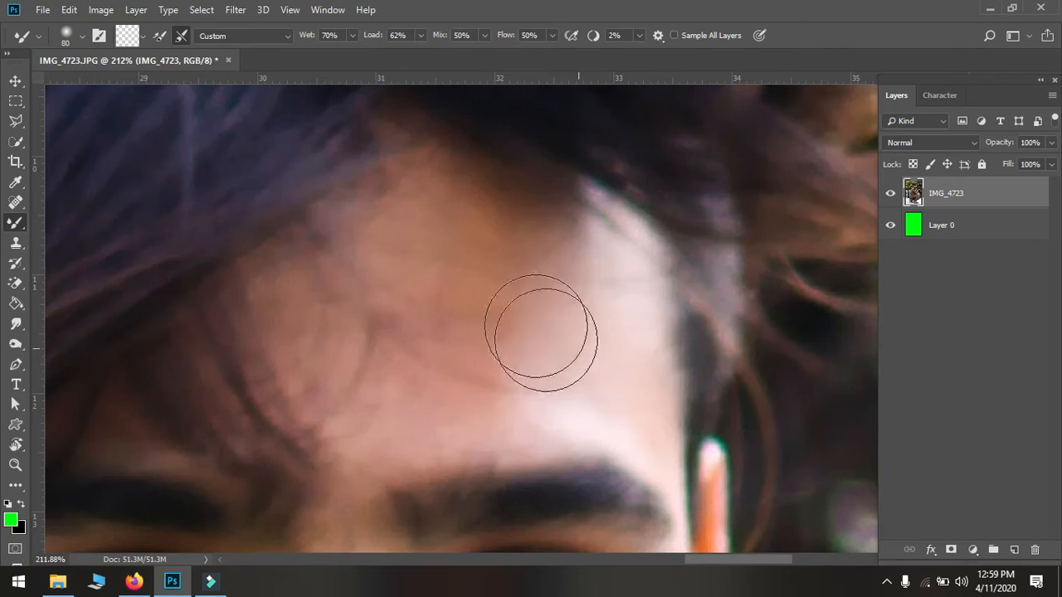
{"action": "left_click_drag", "start_coordinate": [619, 359], "coordinate": [576, 291]}
{"action": "mouse_move", "coordinate": [621, 390]}
{"action": "left_mouse_down"}
{"action": "mouse_move", "coordinate": [478, 390]}
{"action": "mouse_move", "coordinate": [397, 414]}
{"action": "mouse_move", "coordinate": [398, 404]}
{"action": "mouse_move", "coordinate": [591, 333]}
{"action": "mouse_move", "coordinate": [460, 325]}
{"action": "mouse_move", "coordinate": [589, 355]}
{"action": "mouse_move", "coordinate": [581, 312]}
{"action": "mouse_move", "coordinate": [550, 276]}
{"action": "mouse_move", "coordinate": [512, 283]}
{"action": "mouse_move", "coordinate": [573, 290]}
{"action": "mouse_move", "coordinate": [479, 243]}
{"action": "mouse_move", "coordinate": [496, 236]}
{"action": "mouse_move", "coordinate": [534, 314]}
{"action": "mouse_move", "coordinate": [477, 274]}
{"action": "mouse_move", "coordinate": [442, 276]}
{"action": "mouse_move", "coordinate": [426, 290]}
{"action": "mouse_move", "coordinate": [436, 303]}
{"action": "mouse_move", "coordinate": [427, 334]}
{"action": "mouse_move", "coordinate": [352, 332]}
{"action": "mouse_move", "coordinate": [462, 379]}
{"action": "mouse_move", "coordinate": [554, 319]}
{"action": "mouse_move", "coordinate": [541, 284]}
{"action": "mouse_move", "coordinate": [491, 271]}
{"action": "mouse_move", "coordinate": [328, 268]}
{"action": "mouse_move", "coordinate": [327, 251]}
{"action": "mouse_move", "coordinate": [415, 231]}
{"action": "mouse_move", "coordinate": [337, 266]}
{"action": "mouse_move", "coordinate": [313, 304]}
{"action": "mouse_move", "coordinate": [334, 328]}
{"action": "mouse_move", "coordinate": [333, 306]}
{"action": "mouse_move", "coordinate": [339, 328]}
{"action": "mouse_move", "coordinate": [445, 313]}
{"action": "mouse_move", "coordinate": [399, 319]}
{"action": "mouse_move", "coordinate": [370, 367]}
{"action": "mouse_move", "coordinate": [330, 323]}
{"action": "mouse_move", "coordinate": [328, 359]}
{"action": "mouse_move", "coordinate": [316, 365]}
{"action": "mouse_move", "coordinate": [275, 272]}
{"action": "mouse_move", "coordinate": [424, 192]}
{"action": "mouse_move", "coordinate": [451, 241]}
{"action": "mouse_move", "coordinate": [341, 339]}
{"action": "mouse_move", "coordinate": [363, 440]}
{"action": "mouse_move", "coordinate": [599, 420]}
{"action": "mouse_move", "coordinate": [626, 431]}
{"action": "left_mouse_up"}
{"action": "scroll", "coordinate": [626, 431], "scroll_direction": "down", "scroll_amount": 6}
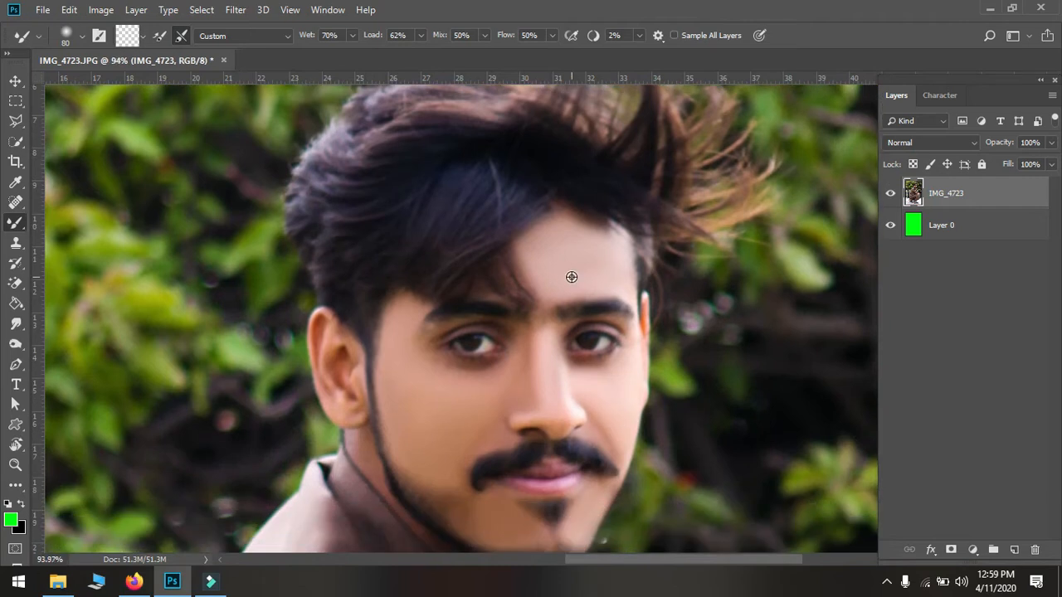
Step: Smooth the skin of the lower forehead between the eyebrows with the Mixer Brush
{"action": "scroll", "coordinate": [520, 384], "scroll_direction": "up", "scroll_amount": 5}
{"action": "left_click_drag", "start_coordinate": [486, 373], "coordinate": [489, 332]}
{"action": "mouse_move", "coordinate": [517, 291]}
{"action": "left_mouse_down"}
{"action": "mouse_move", "coordinate": [470, 474]}
{"action": "mouse_move", "coordinate": [473, 352]}
{"action": "left_mouse_up"}
{"action": "scroll", "coordinate": [487, 426], "scroll_direction": "down", "scroll_amount": 5}
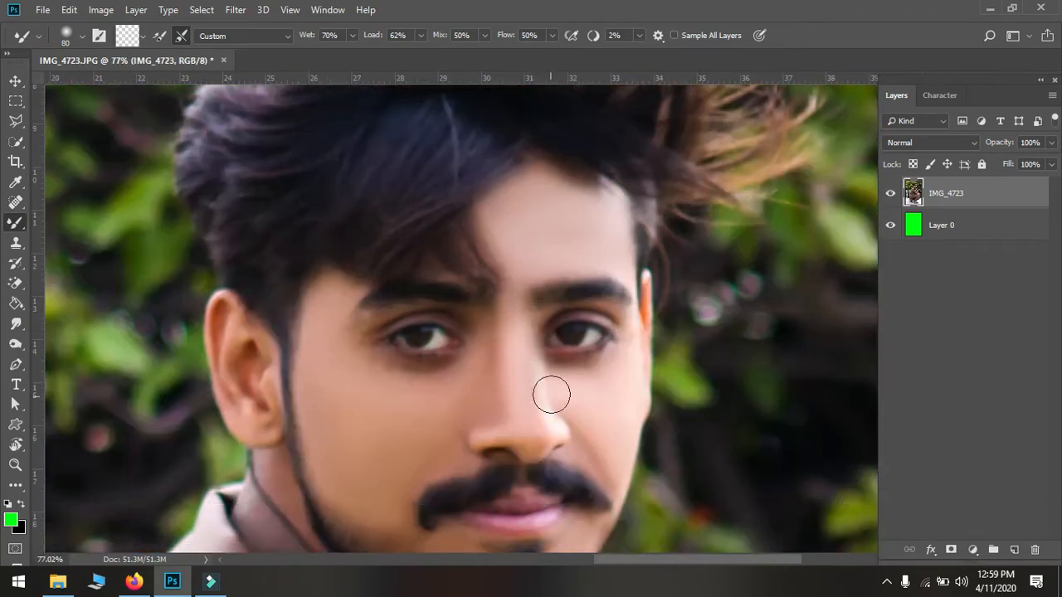
Step: Smooth the upper eyelid of the far eye, from the nose to the outer corner, with the Mixer Brush at size 50
{"action": "scroll", "coordinate": [539, 369], "scroll_direction": "up", "scroll_amount": 4}
{"action": "scroll", "coordinate": [527, 344], "scroll_direction": "up", "scroll_amount": 1}
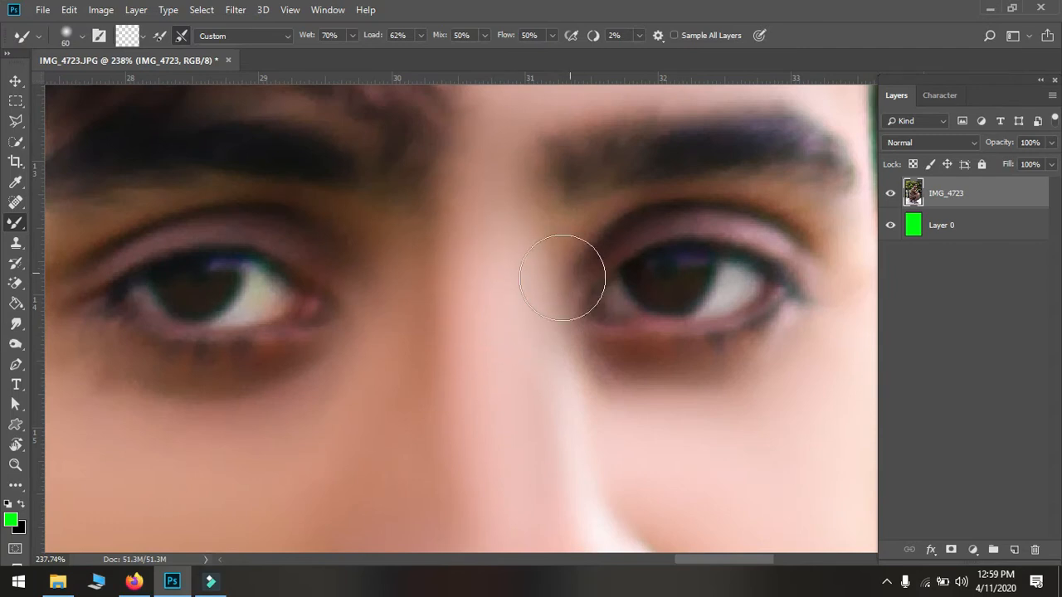
{"action": "key", "text": "["}
{"action": "mouse_move", "coordinate": [548, 274]}
{"action": "left_mouse_down"}
{"action": "mouse_move", "coordinate": [565, 242]}
{"action": "mouse_move", "coordinate": [575, 277]}
{"action": "mouse_move", "coordinate": [666, 196]}
{"action": "mouse_move", "coordinate": [819, 236]}
{"action": "left_mouse_up"}
{"action": "left_click_drag", "start_coordinate": [704, 215], "coordinate": [823, 245]}
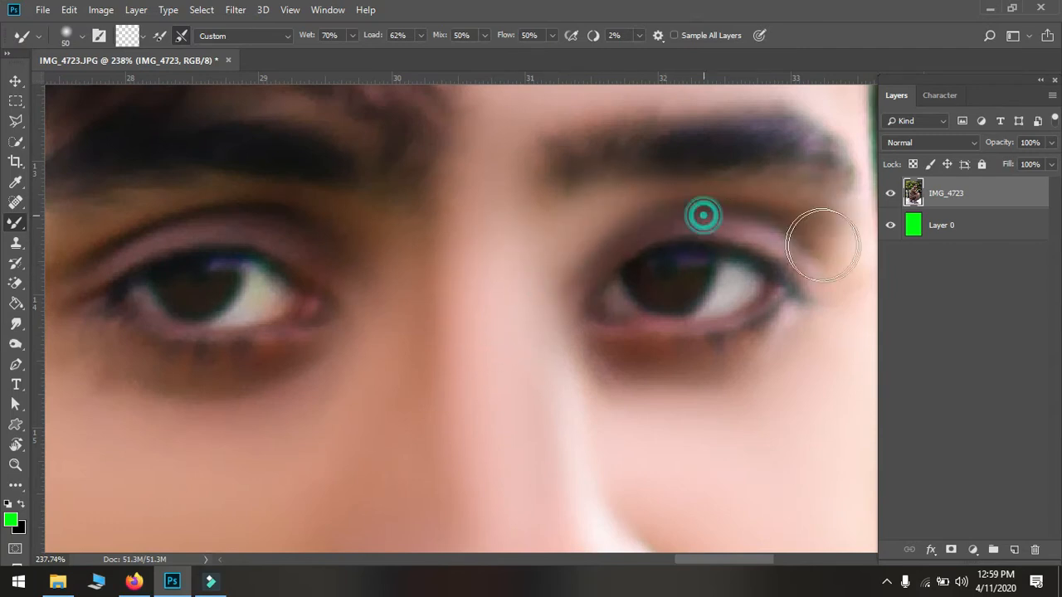
Step: Smooth the side of the nose bridge and the dark skin beneath the far eye with the Mixer Brush
{"action": "mouse_move", "coordinate": [542, 308]}
{"action": "left_mouse_down"}
{"action": "mouse_move", "coordinate": [557, 254]}
{"action": "mouse_move", "coordinate": [563, 368]}
{"action": "left_mouse_up"}
{"action": "left_click_drag", "start_coordinate": [539, 281], "coordinate": [563, 281]}
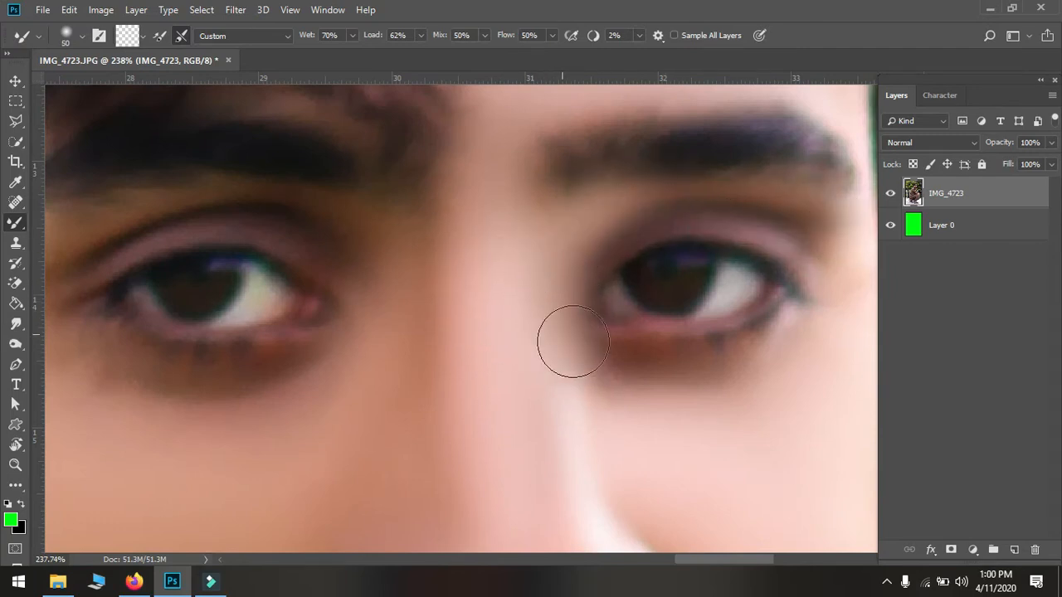
{"action": "mouse_move", "coordinate": [573, 341]}
{"action": "left_mouse_down"}
{"action": "mouse_move", "coordinate": [797, 380]}
{"action": "mouse_move", "coordinate": [783, 350]}
{"action": "mouse_move", "coordinate": [695, 376]}
{"action": "mouse_move", "coordinate": [721, 380]}
{"action": "mouse_move", "coordinate": [795, 371]}
{"action": "mouse_move", "coordinate": [604, 363]}
{"action": "left_mouse_up"}
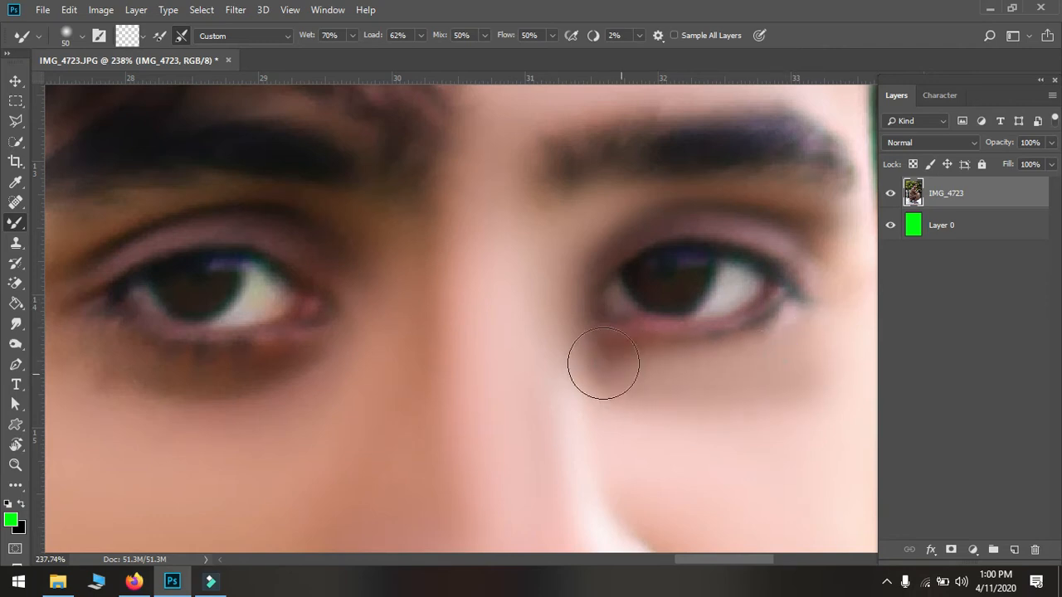
{"action": "scroll", "coordinate": [639, 385], "scroll_direction": "down", "scroll_amount": 8}
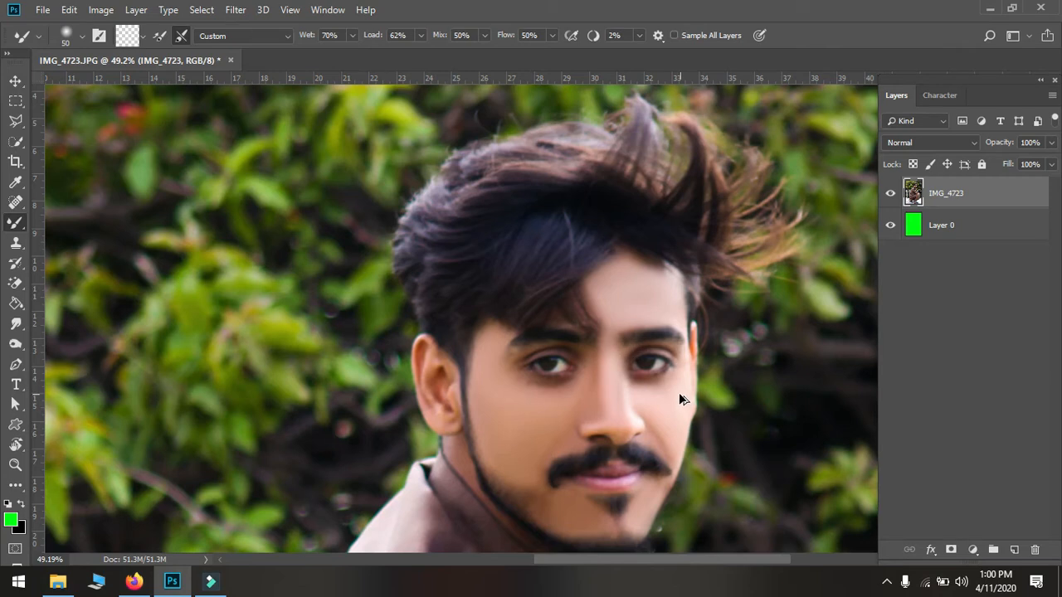
Step: Try to smooth the upper eyelid and the skin around the near eye with the Mixer Brush at size 50
{"action": "scroll", "coordinate": [608, 377], "scroll_direction": "up", "scroll_amount": 3}
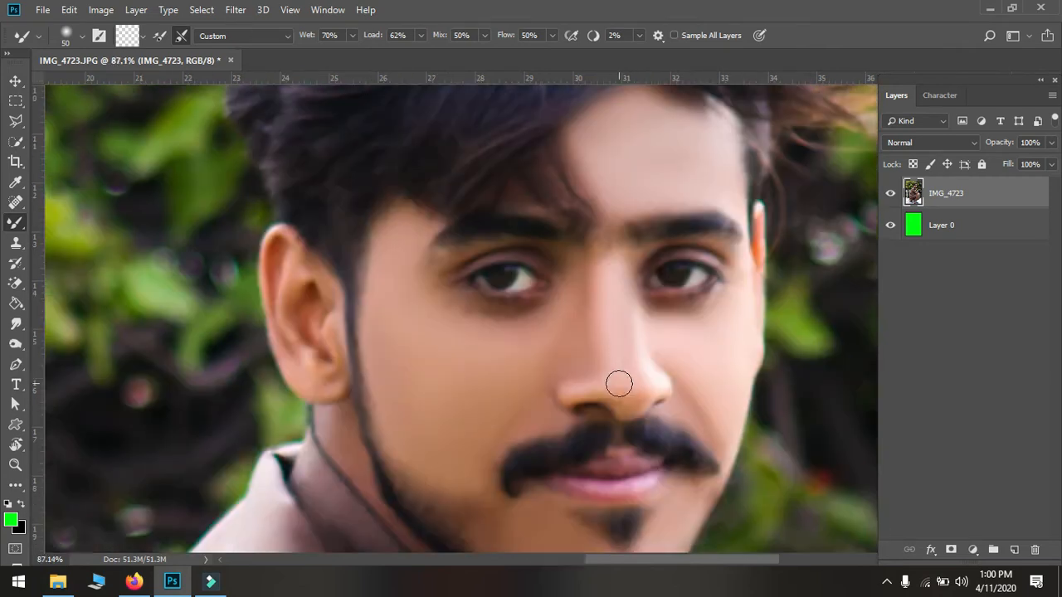
{"action": "scroll", "coordinate": [619, 384], "scroll_direction": "down", "scroll_amount": 1}
{"action": "scroll", "coordinate": [569, 356], "scroll_direction": "up", "scroll_amount": 8}
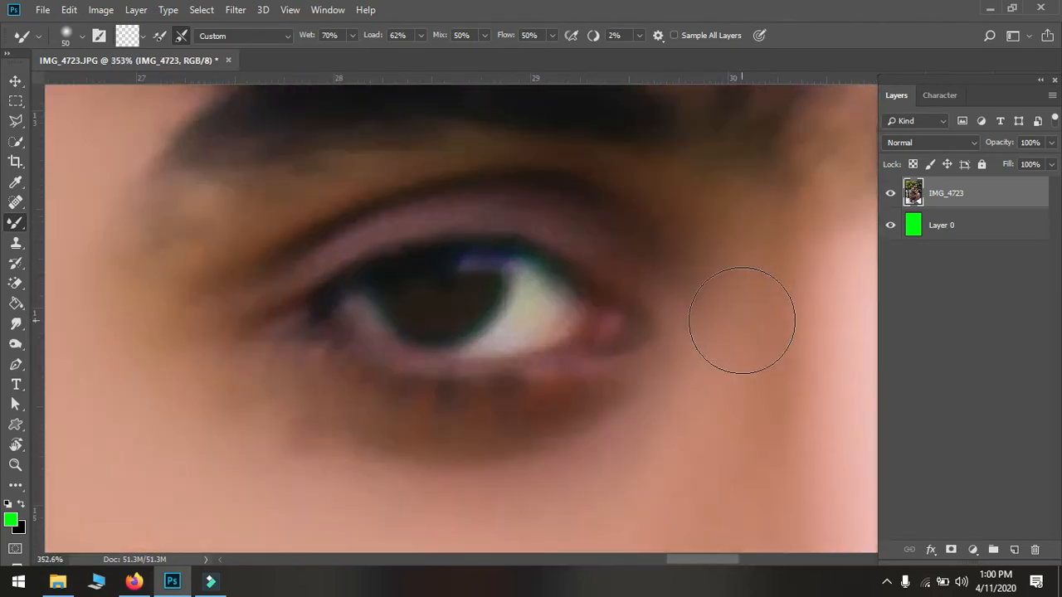
{"action": "mouse_move", "coordinate": [730, 308]}
{"action": "left_mouse_down"}
{"action": "mouse_move", "coordinate": [512, 208]}
{"action": "mouse_move", "coordinate": [344, 240]}
{"action": "mouse_move", "coordinate": [724, 292]}
{"action": "mouse_move", "coordinate": [785, 290]}
{"action": "mouse_move", "coordinate": [635, 237]}
{"action": "mouse_move", "coordinate": [339, 229]}
{"action": "left_mouse_up"}
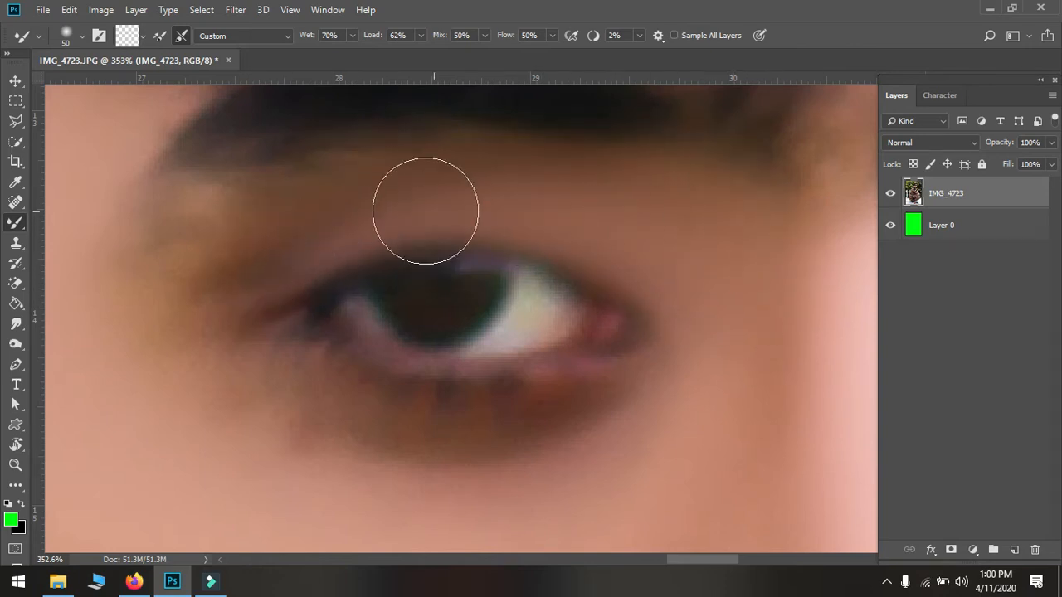
{"action": "scroll", "coordinate": [273, 407], "scroll_direction": "down", "scroll_amount": 2}
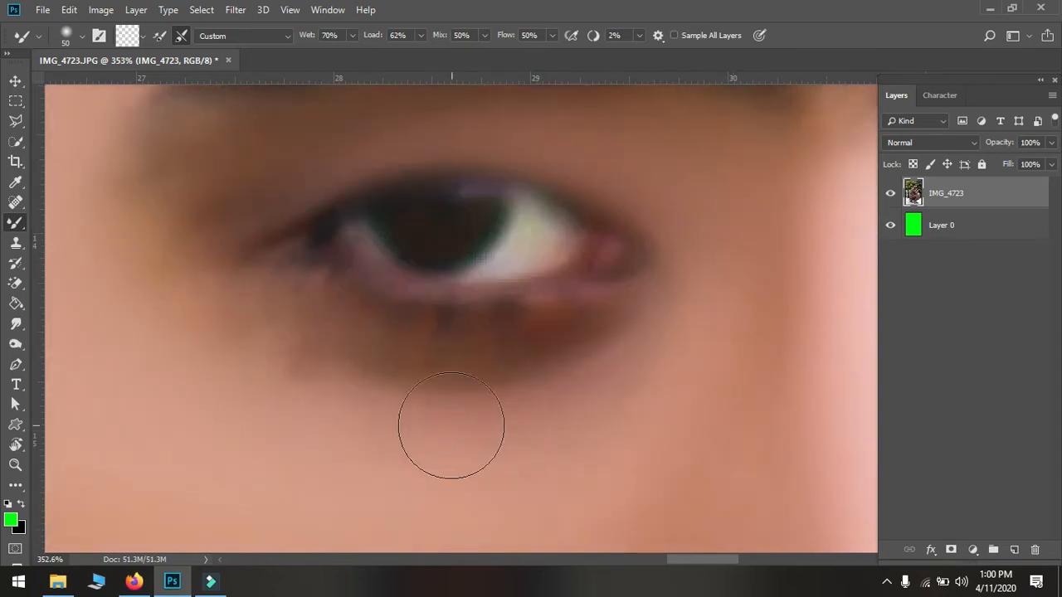
{"action": "scroll", "coordinate": [237, 282], "scroll_direction": "down", "scroll_amount": 6}
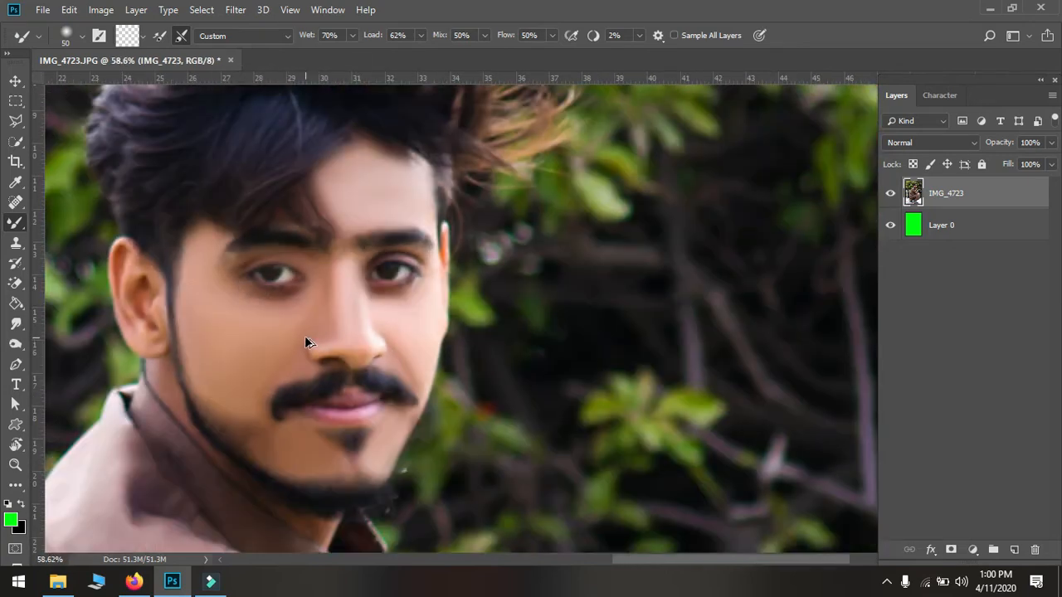
Step: Inspect the retouched skin around the eyes, cheeks, mouth and chin up close
{"action": "scroll", "coordinate": [287, 295], "scroll_direction": "up", "scroll_amount": 5}
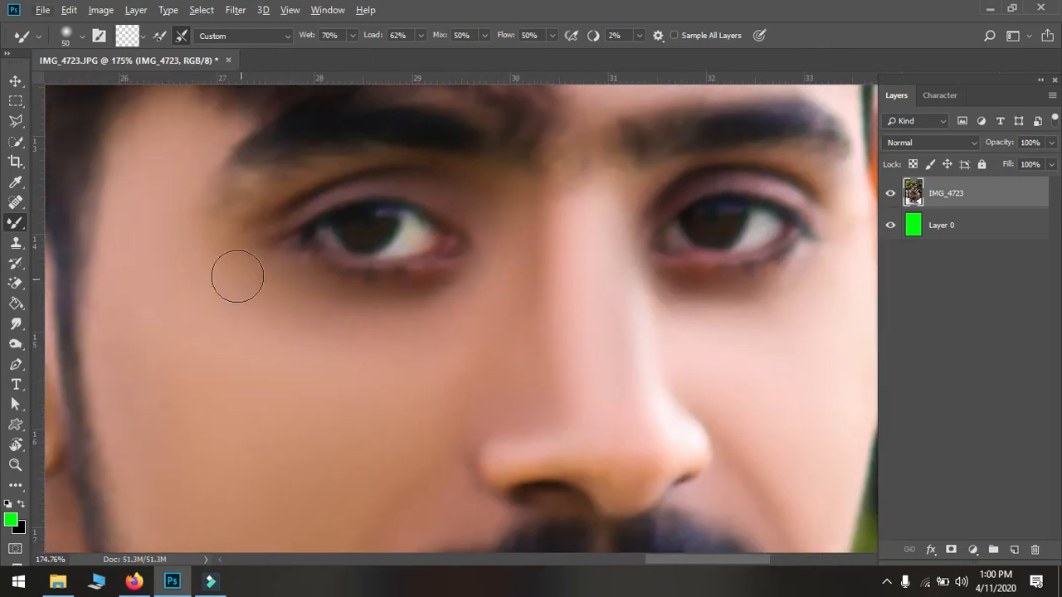
{"action": "scroll", "coordinate": [254, 223], "scroll_direction": "down", "scroll_amount": 6}
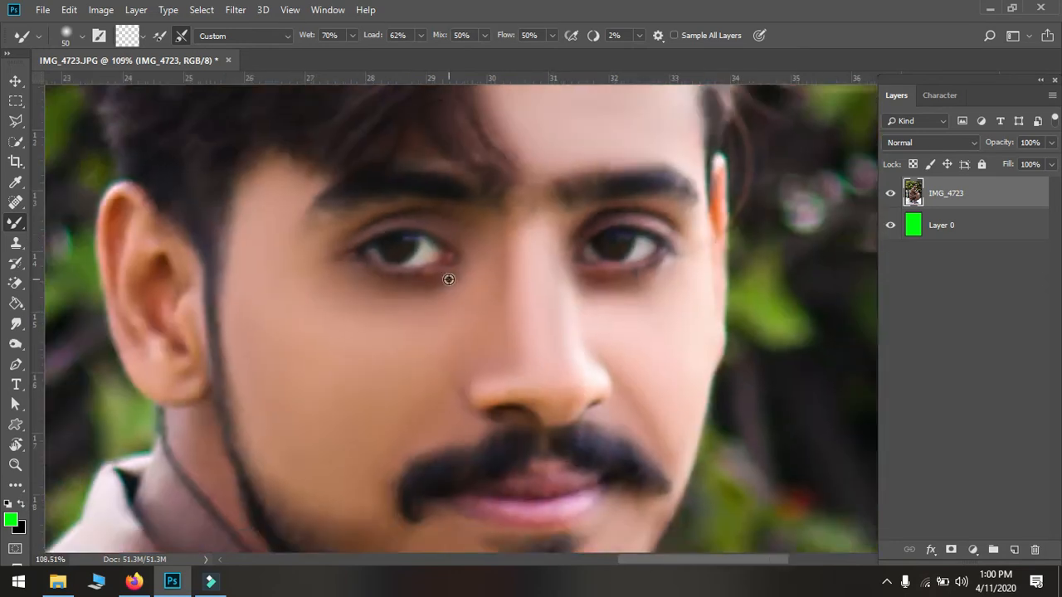
{"action": "scroll", "coordinate": [431, 431], "scroll_direction": "up", "scroll_amount": 3}
{"action": "scroll", "coordinate": [431, 432], "scroll_direction": "up", "scroll_amount": 3}
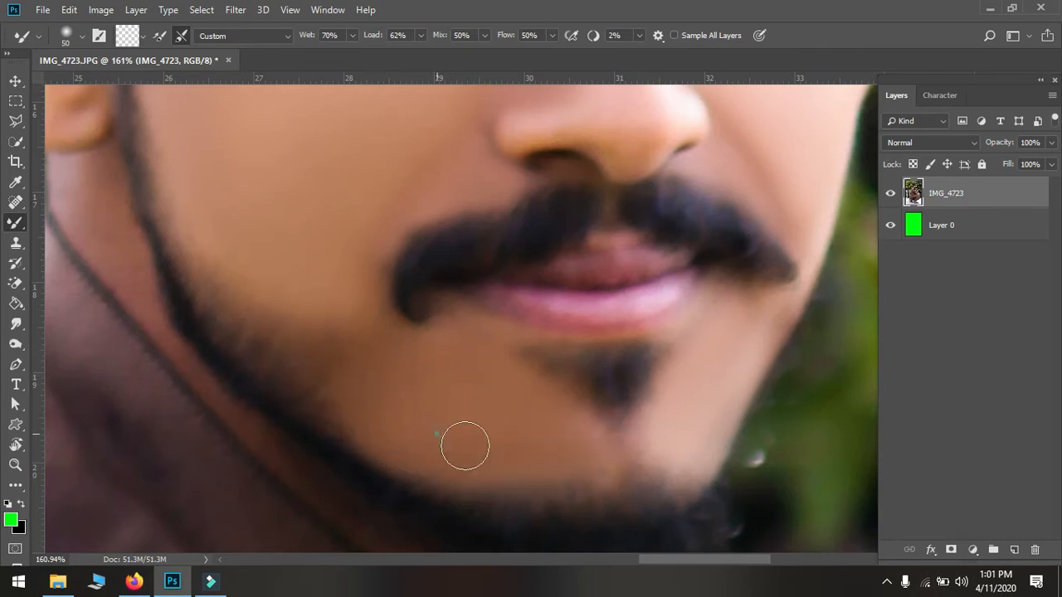
{"action": "scroll", "coordinate": [557, 441], "scroll_direction": "down", "scroll_amount": 5}
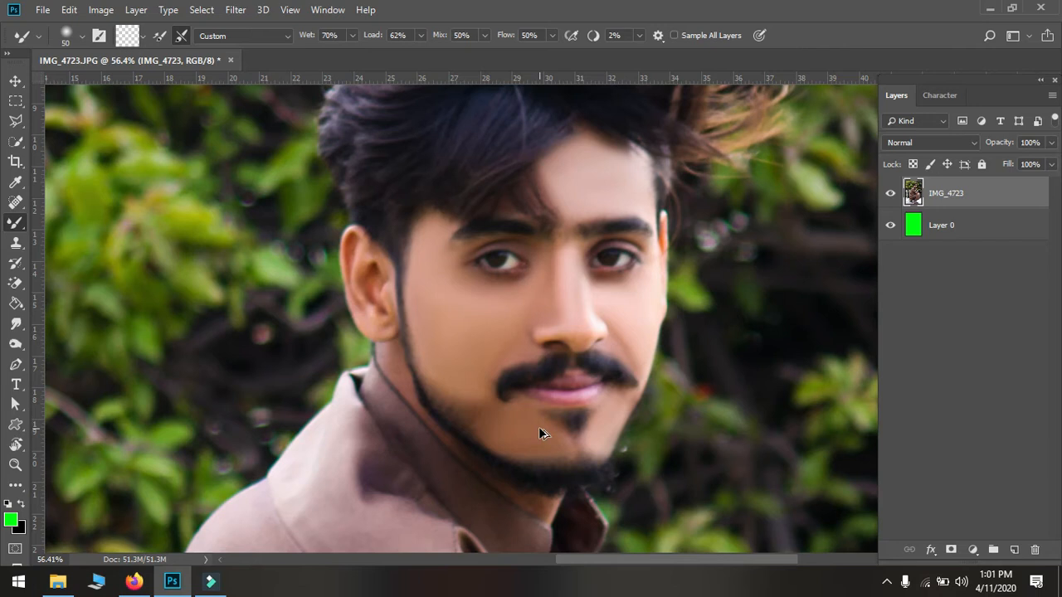
Step: Select the man's head, shirt and trousers with the Quick Selection tool at brush size 30
{"action": "scroll", "coordinate": [538, 426], "scroll_direction": "down", "scroll_amount": 5}
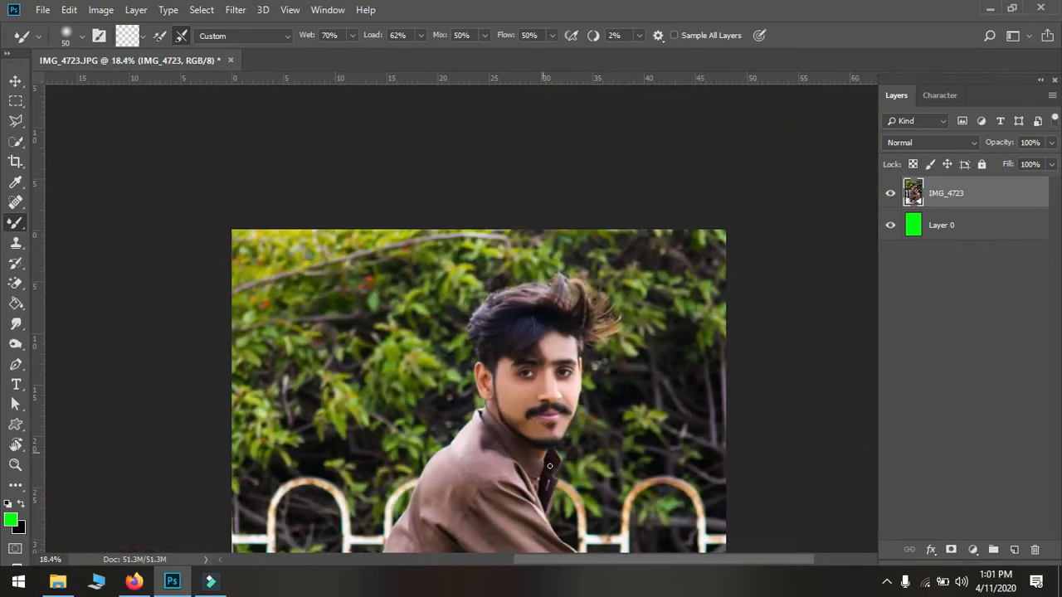
{"action": "scroll", "coordinate": [550, 462], "scroll_direction": "down", "scroll_amount": 3}
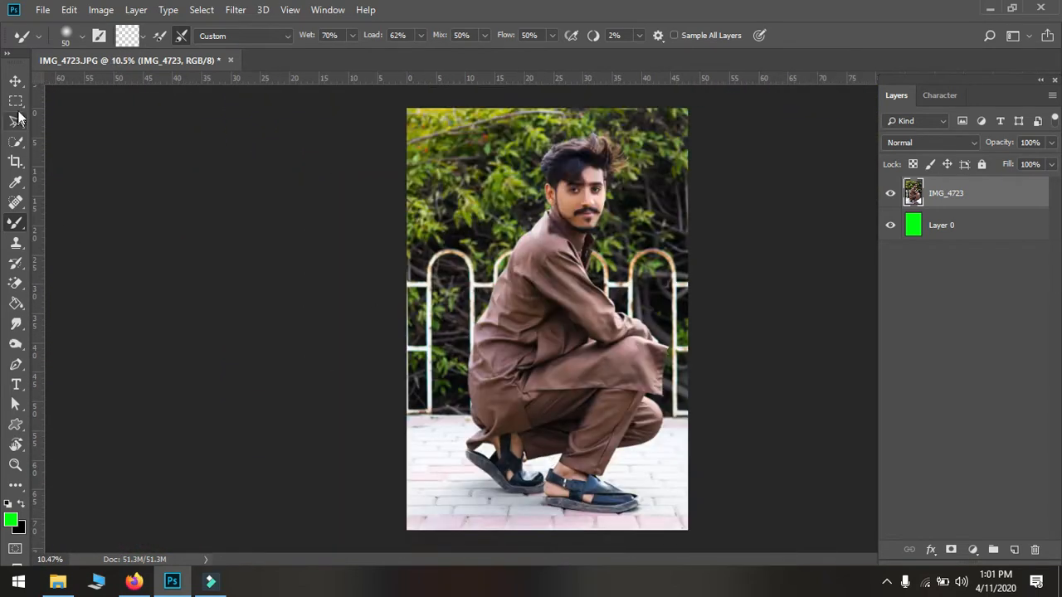
{"action": "left_click", "coordinate": [15, 141]}
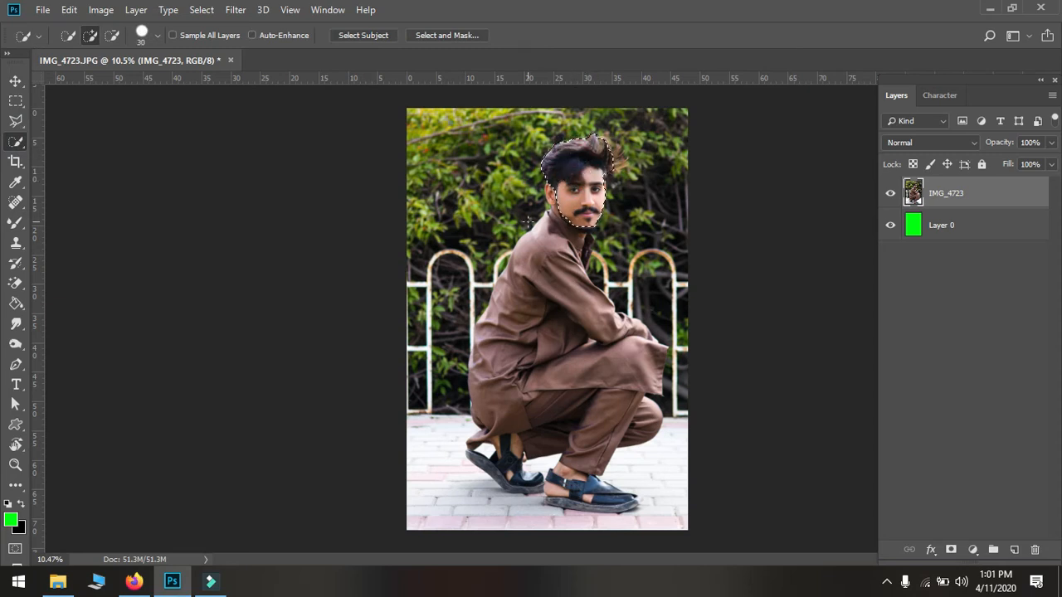
{"action": "mouse_move", "coordinate": [516, 353]}
{"action": "left_mouse_down"}
{"action": "mouse_move", "coordinate": [508, 456]}
{"action": "mouse_move", "coordinate": [495, 467]}
{"action": "left_mouse_up"}
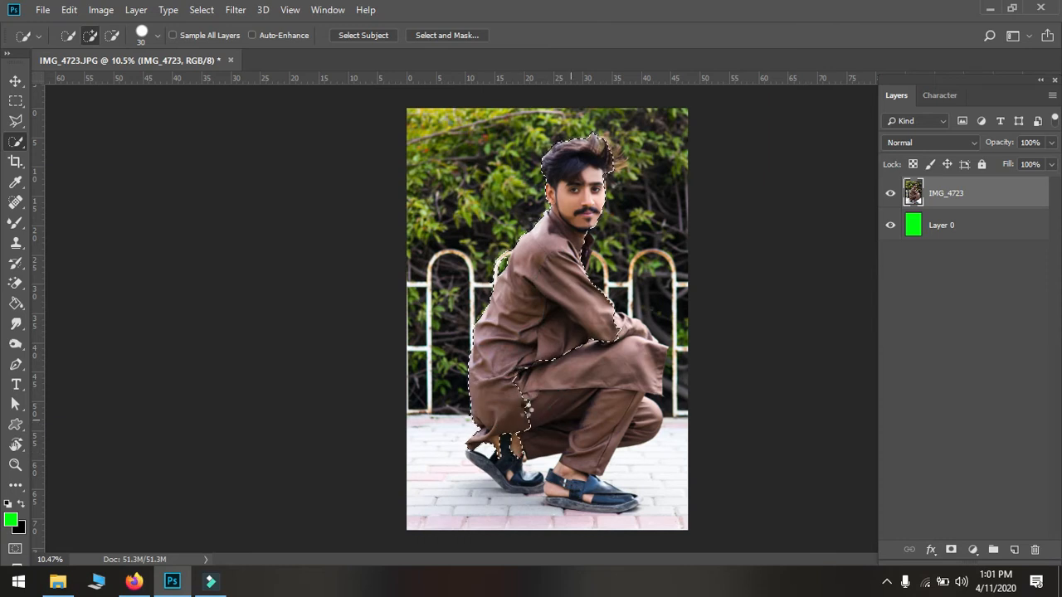
{"action": "mouse_move", "coordinate": [527, 408]}
{"action": "left_mouse_down"}
{"action": "mouse_move", "coordinate": [571, 422]}
{"action": "mouse_move", "coordinate": [588, 446]}
{"action": "mouse_move", "coordinate": [589, 498]}
{"action": "mouse_move", "coordinate": [575, 496]}
{"action": "left_mouse_up"}
Step: Add the rear foot's sandal and sole to the selection and subtract the paving caught beneath it
{"action": "scroll", "coordinate": [571, 496], "scroll_direction": "up", "scroll_amount": 6}
{"action": "scroll", "coordinate": [571, 498], "scroll_direction": "down", "scroll_amount": 1}
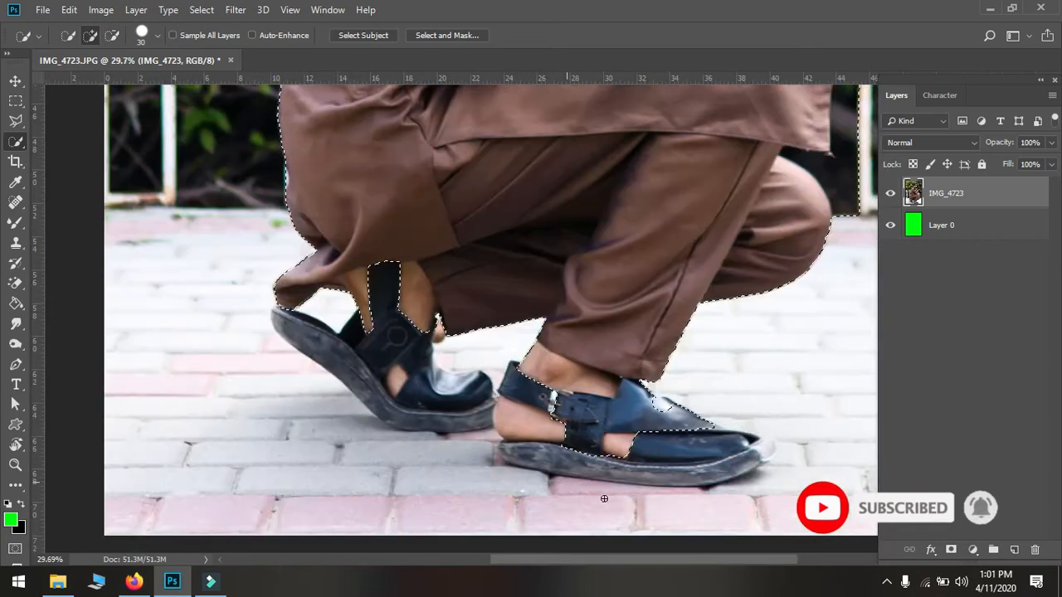
{"action": "left_click_drag", "start_coordinate": [387, 365], "coordinate": [391, 345]}
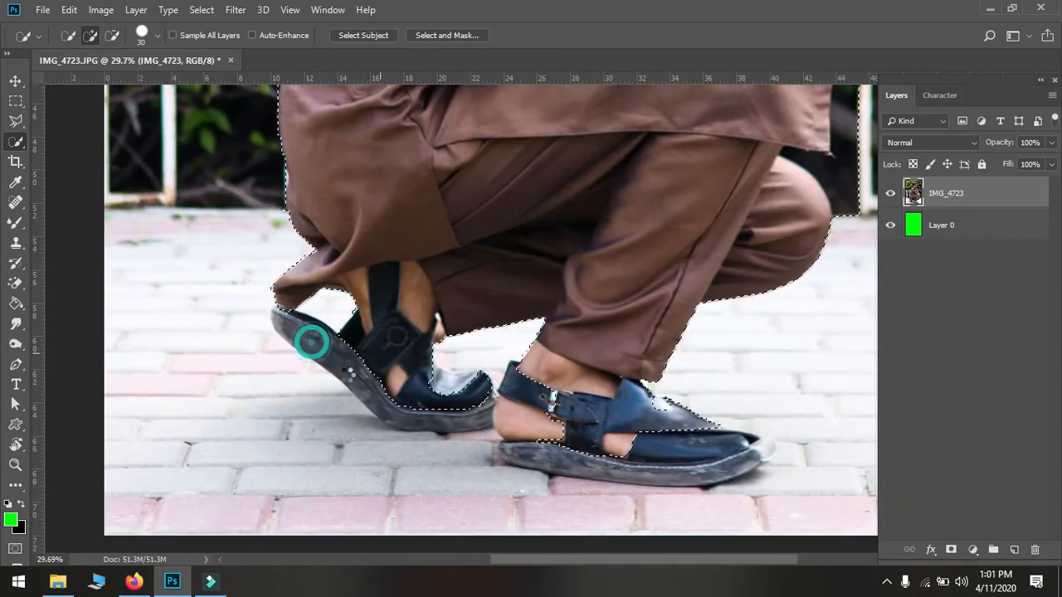
{"action": "left_click_drag", "start_coordinate": [312, 342], "coordinate": [291, 335]}
{"action": "left_click", "coordinate": [445, 438], "text": "alt"}
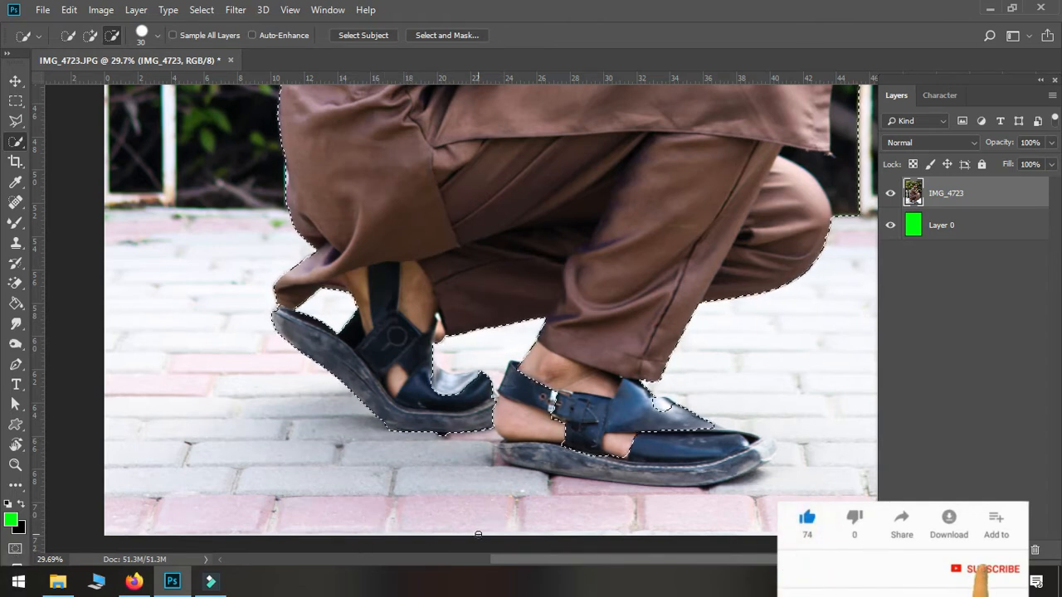
Step: Add the front foot's heel, sandal upper and sole to the selection
{"action": "mouse_move", "coordinate": [526, 428]}
{"action": "left_mouse_down"}
{"action": "mouse_move", "coordinate": [514, 438]}
{"action": "mouse_move", "coordinate": [524, 448]}
{"action": "left_mouse_up"}
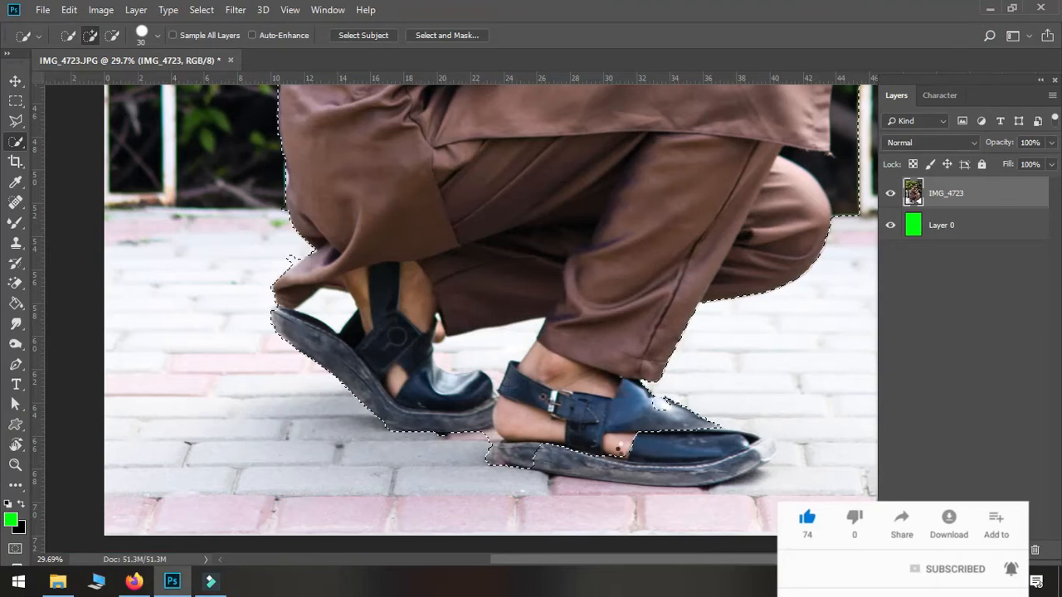
{"action": "left_click_drag", "start_coordinate": [618, 449], "coordinate": [665, 422]}
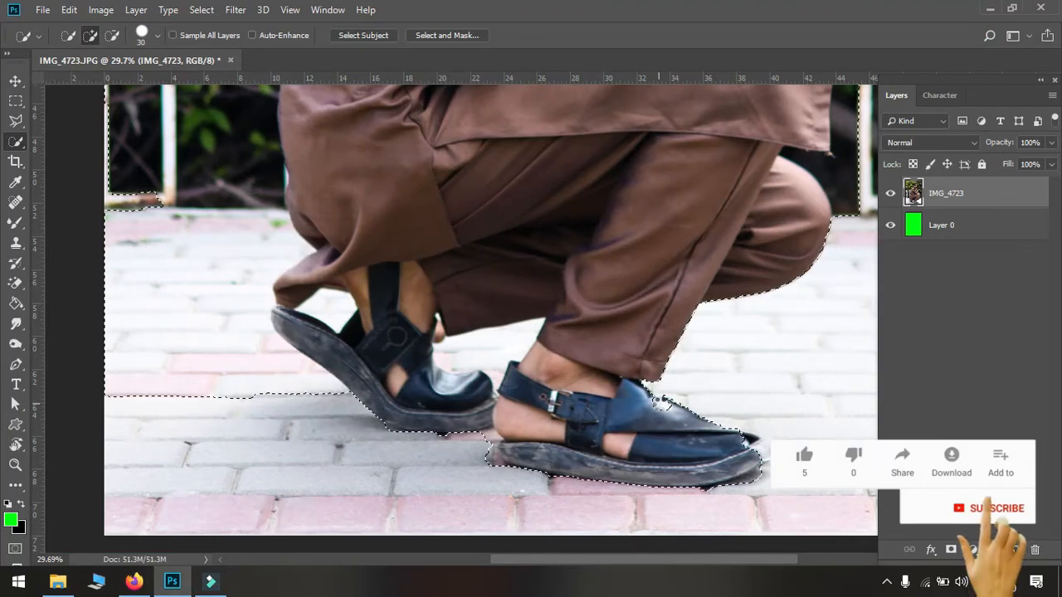
{"action": "left_click_drag", "start_coordinate": [661, 407], "coordinate": [763, 448]}
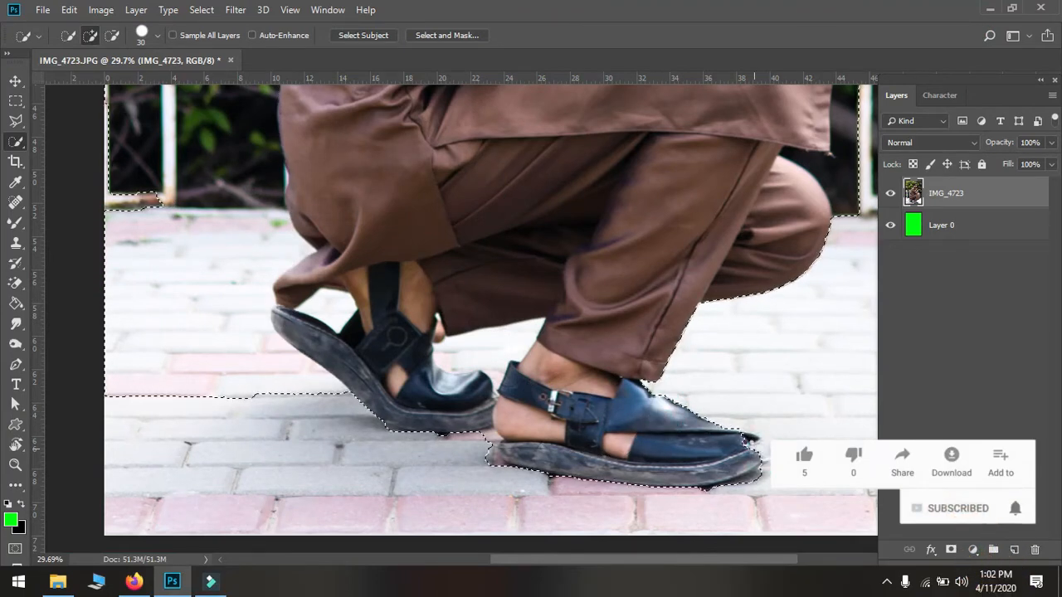
Step: Refine the selection around the front sandal's toe so it includes the dark opening and the light tip
{"action": "scroll", "coordinate": [755, 444], "scroll_direction": "up", "scroll_amount": 5}
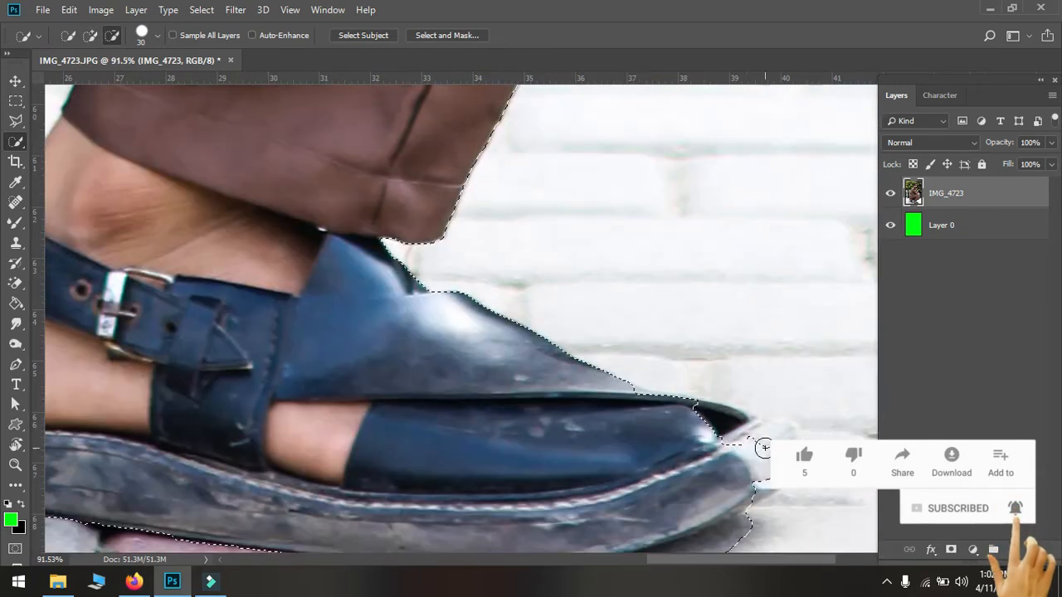
{"action": "left_click_drag", "start_coordinate": [747, 436], "coordinate": [758, 423]}
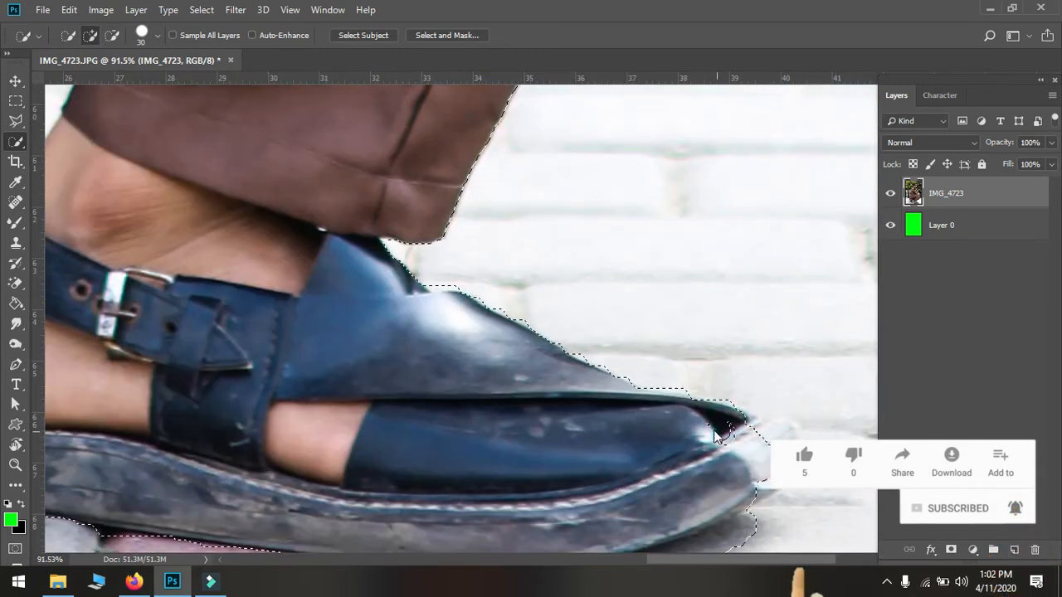
{"action": "left_click", "coordinate": [724, 435]}
{"action": "left_click", "coordinate": [784, 438]}
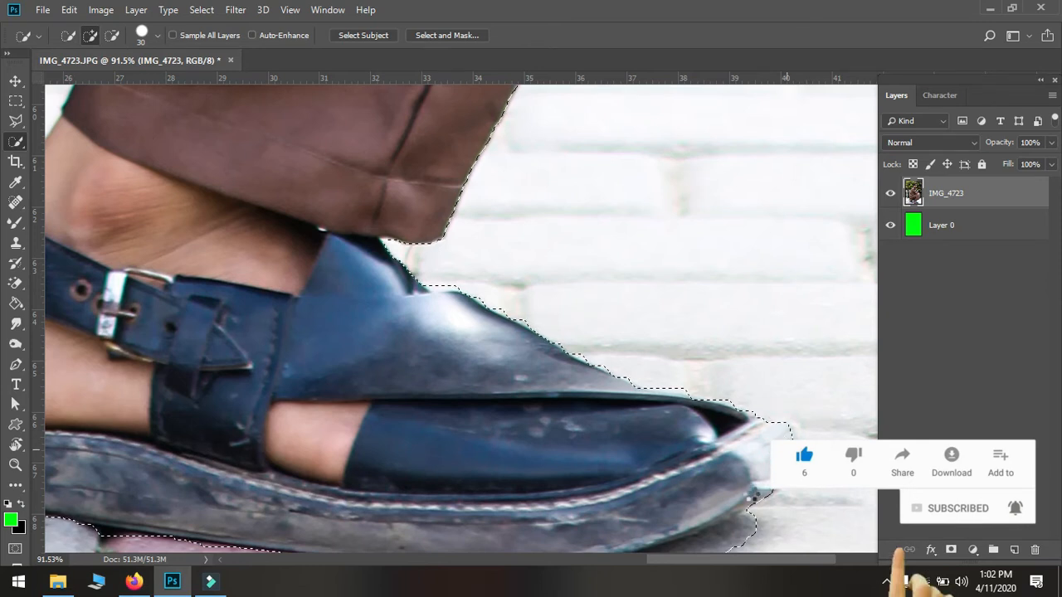
{"action": "left_click", "coordinate": [722, 467]}
Step: Subtract the shadow and paving beneath the front sandal's toe from the selection, following the edge of the sole
{"action": "scroll", "coordinate": [692, 481], "scroll_direction": "down", "scroll_amount": 4}
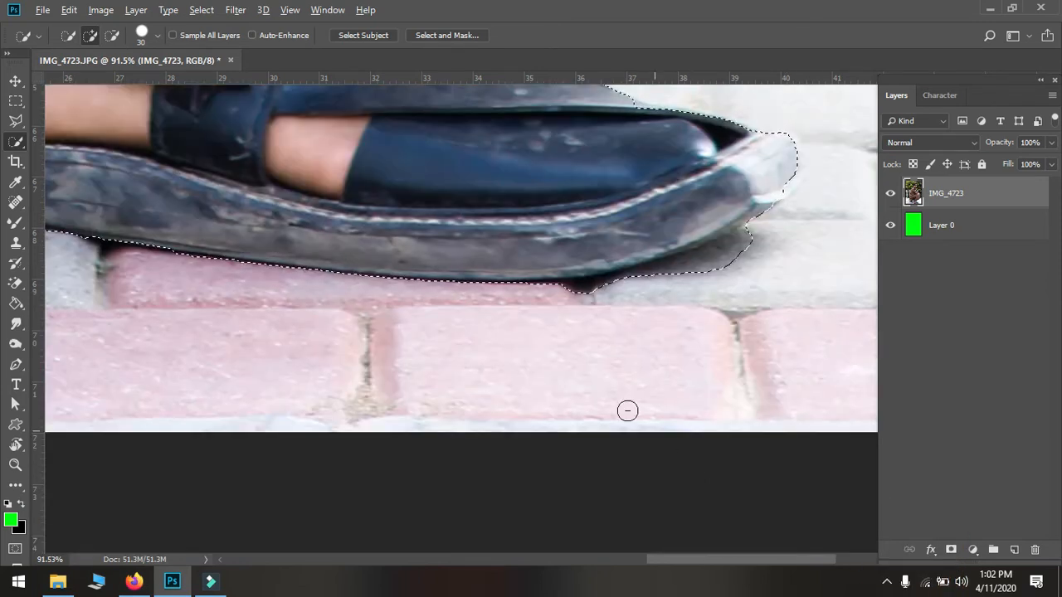
{"action": "left_click", "coordinate": [720, 264], "text": "alt"}
{"action": "left_click", "coordinate": [757, 226], "text": "alt"}
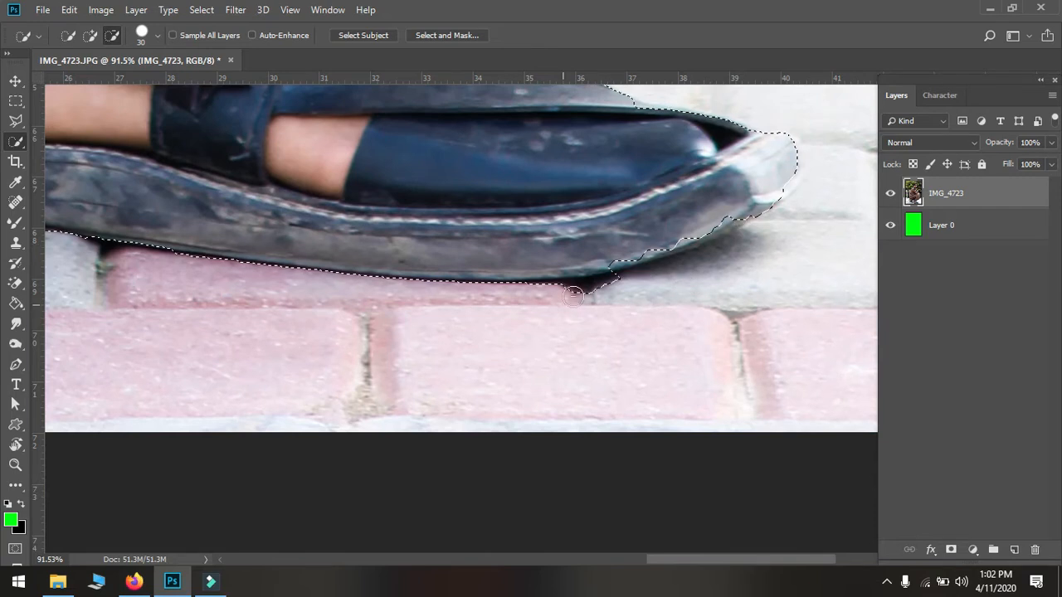
{"action": "left_click", "coordinate": [604, 288], "text": "alt"}
{"action": "mouse_move", "coordinate": [728, 214]}
{"action": "left_mouse_down"}
{"action": "mouse_move", "coordinate": [662, 253]}
{"action": "mouse_move", "coordinate": [621, 258]}
{"action": "left_mouse_up"}
{"action": "scroll", "coordinate": [477, 299], "scroll_direction": "down", "scroll_amount": 3}
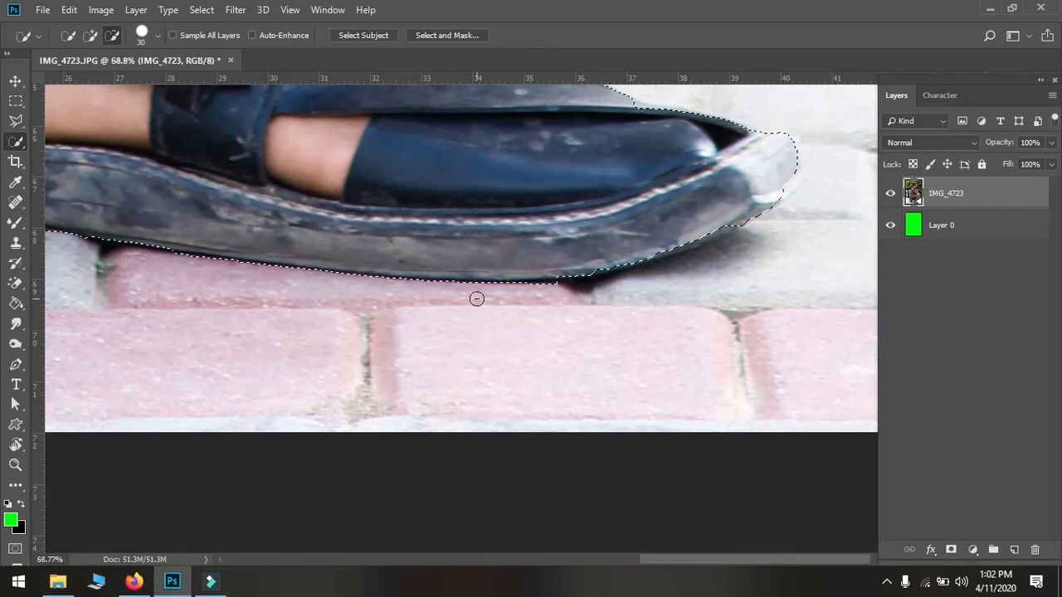
Step: Subtract the paving between the two feet and around the heel of the front sandal's sole from the selection
{"action": "scroll", "coordinate": [477, 299], "scroll_direction": "down", "scroll_amount": 2}
{"action": "scroll", "coordinate": [189, 179], "scroll_direction": "up", "scroll_amount": 5}
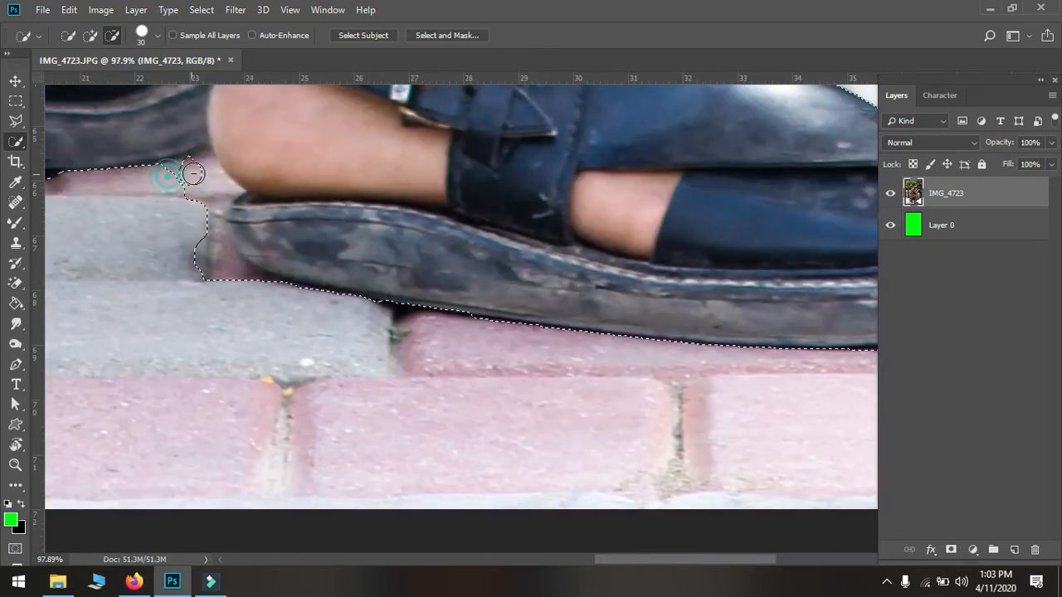
{"action": "left_click", "coordinate": [191, 171], "text": "alt"}
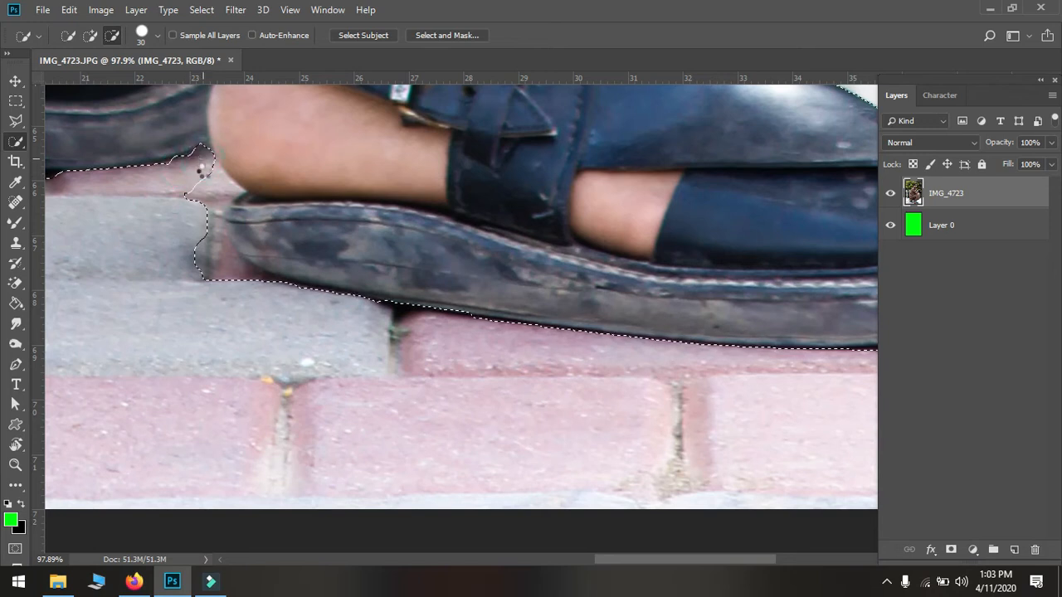
{"action": "left_click", "coordinate": [208, 190], "text": "alt"}
{"action": "left_click", "coordinate": [208, 257], "text": "alt"}
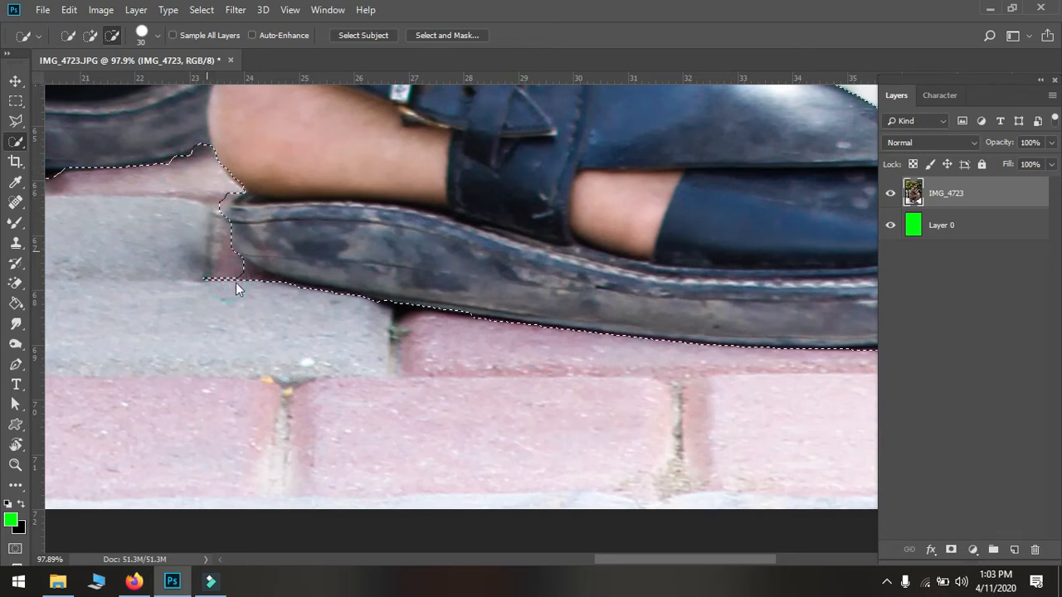
{"action": "left_click", "coordinate": [245, 285], "text": "alt"}
{"action": "left_click", "coordinate": [218, 202], "text": "alt"}
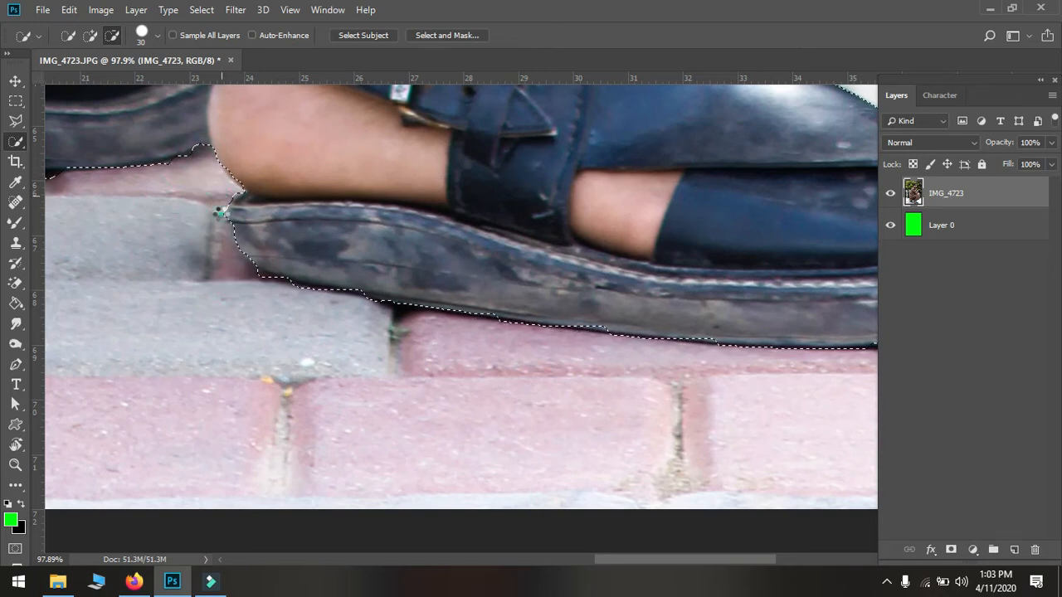
Step: Subtract the shadow and paving beneath the rear sandal's sole from the selection
{"action": "scroll", "coordinate": [164, 229], "scroll_direction": "down", "scroll_amount": 3}
{"action": "scroll", "coordinate": [64, 209], "scroll_direction": "left", "scroll_amount": 5}
{"action": "scroll", "coordinate": [143, 183], "scroll_direction": "up", "scroll_amount": 4}
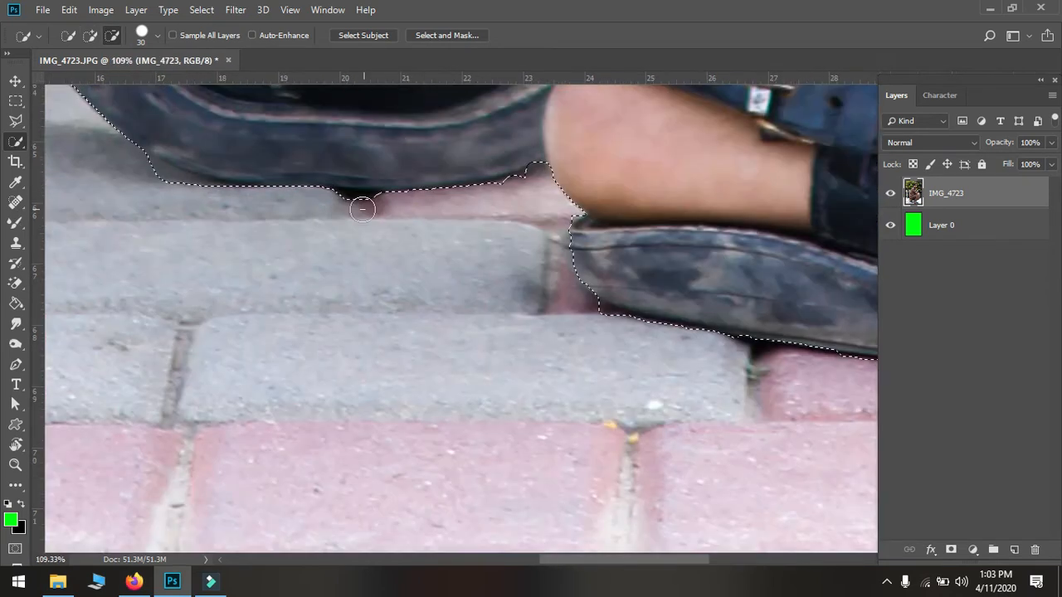
{"action": "left_click", "coordinate": [363, 207], "text": "alt"}
{"action": "left_click", "coordinate": [187, 191], "text": "alt"}
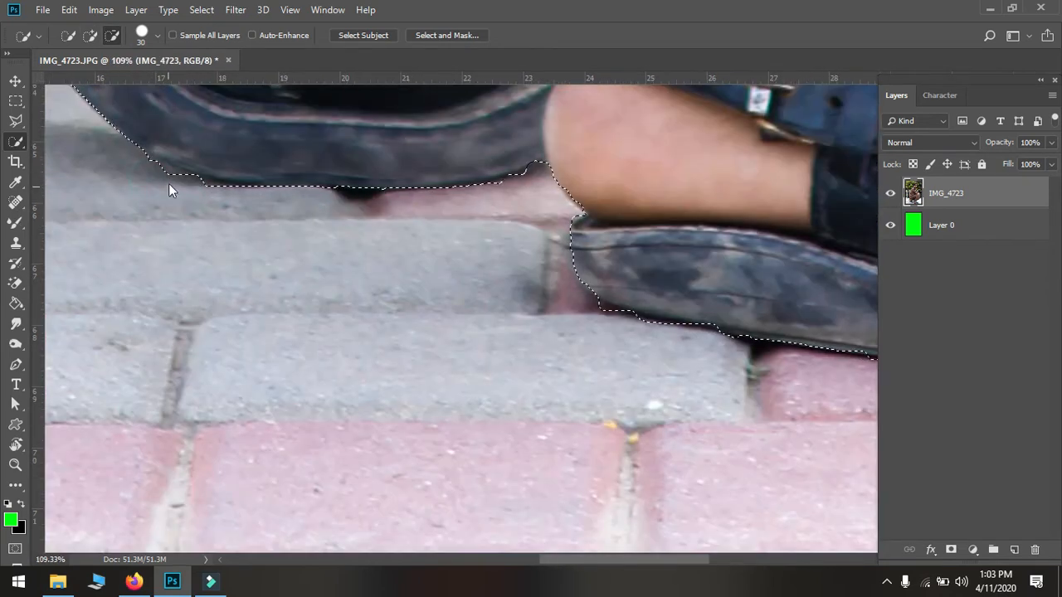
Step: Subtract the paving behind the rear sandal from the selection, then add the missed notch on the sole's edge
{"action": "scroll", "coordinate": [163, 181], "scroll_direction": "down", "scroll_amount": 5}
{"action": "scroll", "coordinate": [82, 153], "scroll_direction": "left", "scroll_amount": 3}
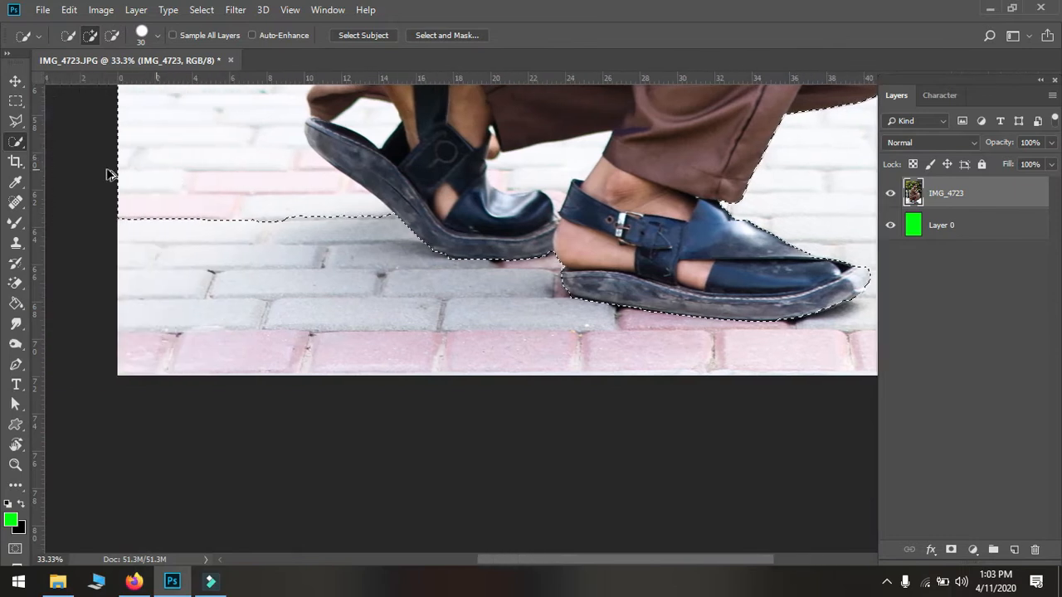
{"action": "scroll", "coordinate": [111, 174], "scroll_direction": "up", "scroll_amount": 3}
{"action": "left_click", "coordinate": [292, 149], "text": "alt"}
{"action": "left_click", "coordinate": [90, 263], "text": "alt"}
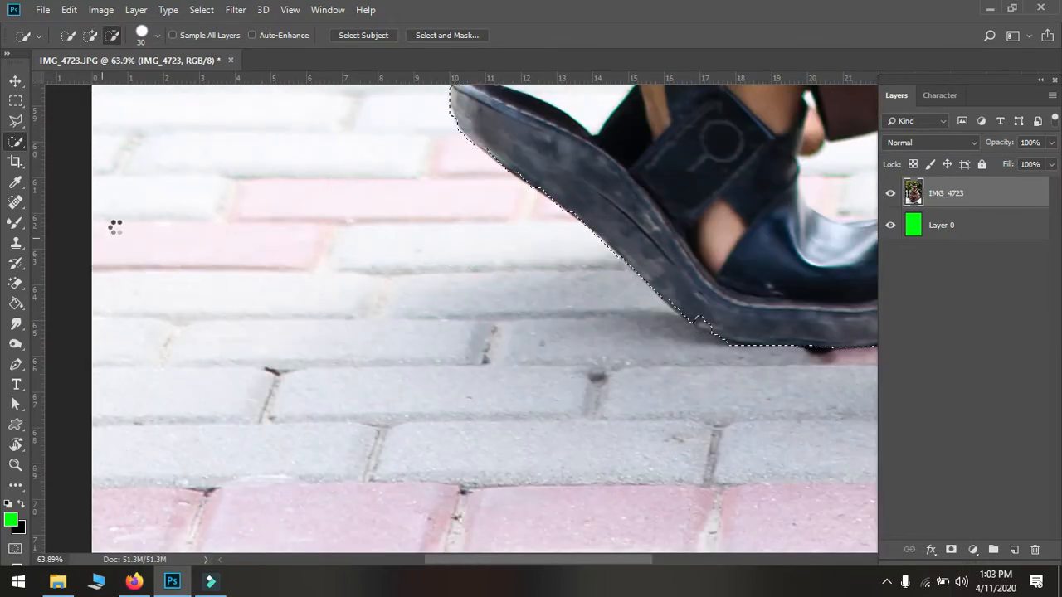
{"action": "scroll", "coordinate": [324, 216], "scroll_direction": "down", "scroll_amount": 3}
{"action": "scroll", "coordinate": [481, 269], "scroll_direction": "up", "scroll_amount": 4}
{"action": "left_click", "coordinate": [467, 268]}
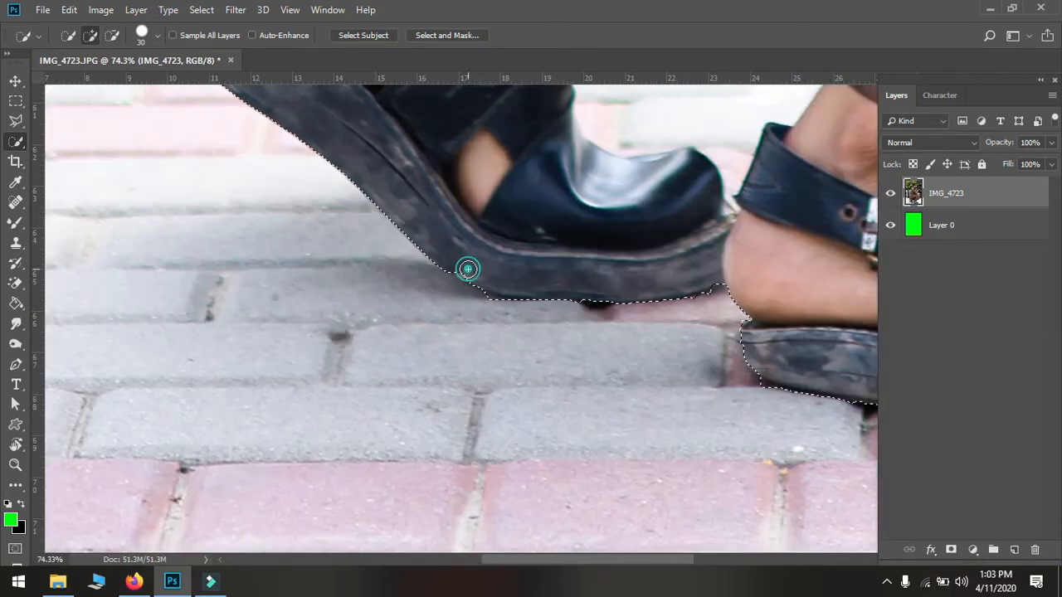
Step: Subtract the white fence and foliage behind the man's back from the selection, using a brush size of 90
{"action": "scroll", "coordinate": [467, 268], "scroll_direction": "down", "scroll_amount": 5}
{"action": "scroll", "coordinate": [290, 158], "scroll_direction": "up", "scroll_amount": 2}
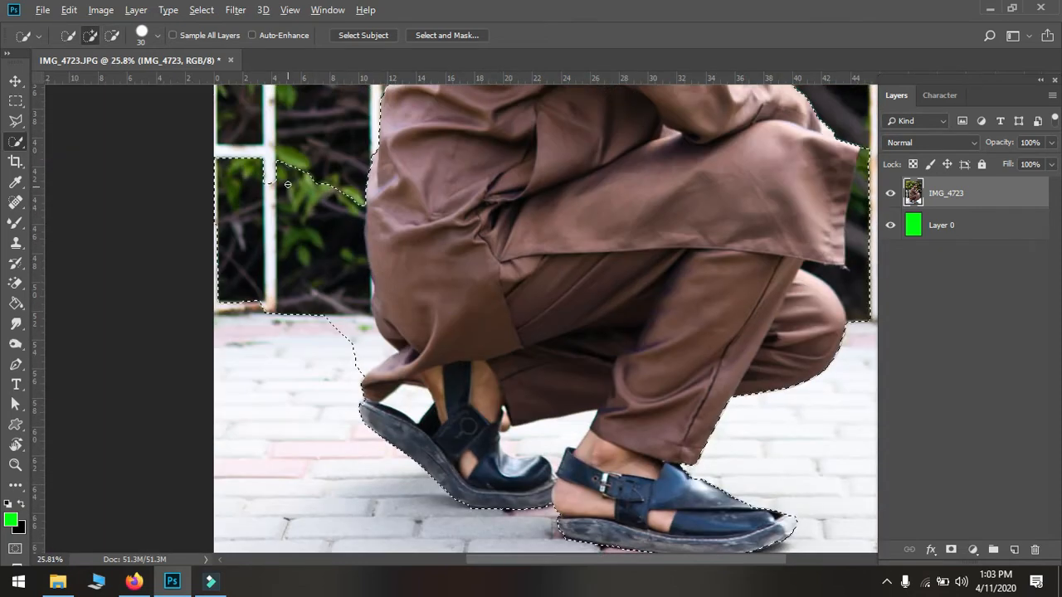
{"action": "mouse_move", "coordinate": [291, 157]}
{"action": "left_mouse_down"}
{"action": "mouse_move", "coordinate": [238, 132]}
{"action": "mouse_move", "coordinate": [237, 146]}
{"action": "mouse_move", "coordinate": [5, 266]}
{"action": "left_mouse_up"}
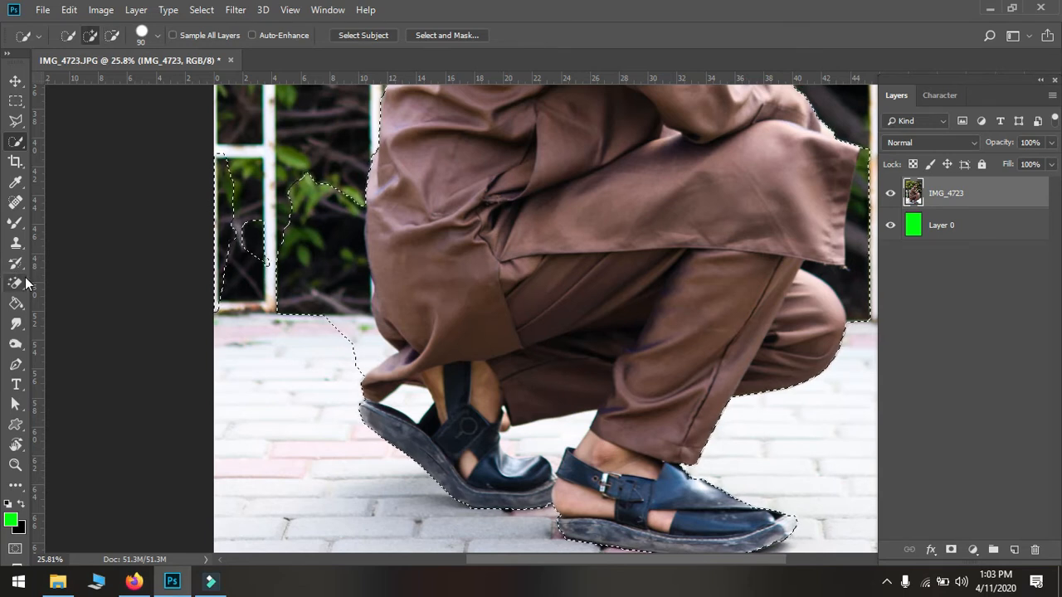
{"action": "mouse_move", "coordinate": [250, 219]}
{"action": "left_mouse_down"}
{"action": "mouse_move", "coordinate": [207, 125]}
{"action": "mouse_move", "coordinate": [214, 165]}
{"action": "left_mouse_up"}
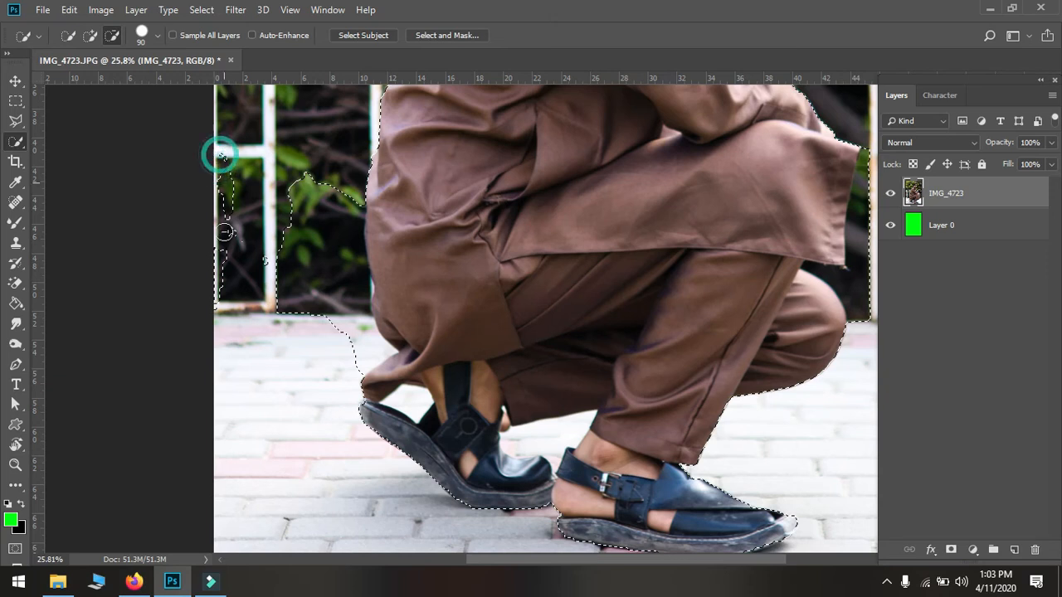
{"action": "left_click_drag", "start_coordinate": [218, 236], "coordinate": [207, 153]}
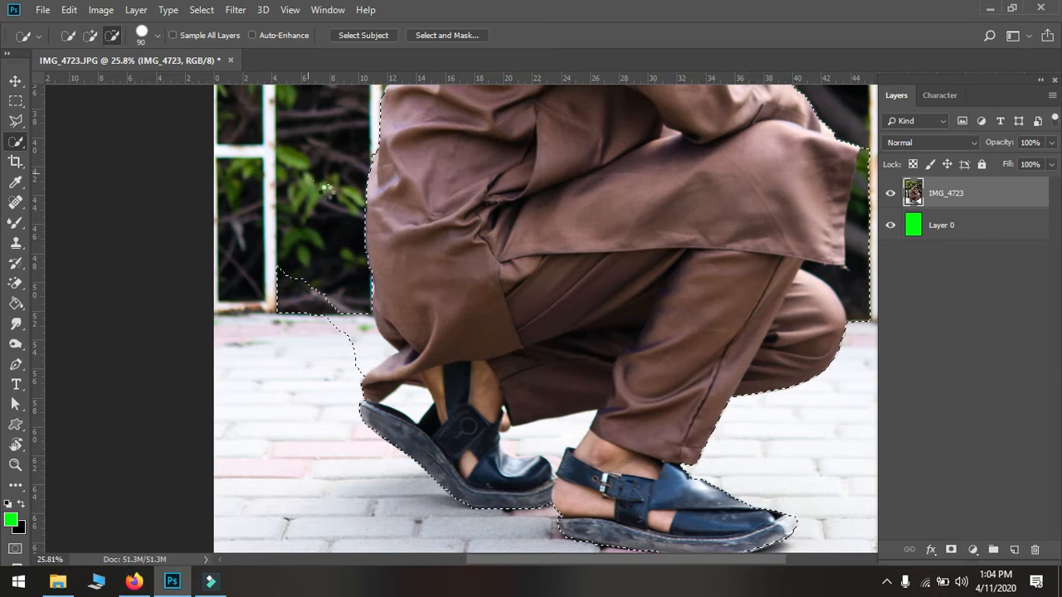
{"action": "left_click", "coordinate": [315, 183]}
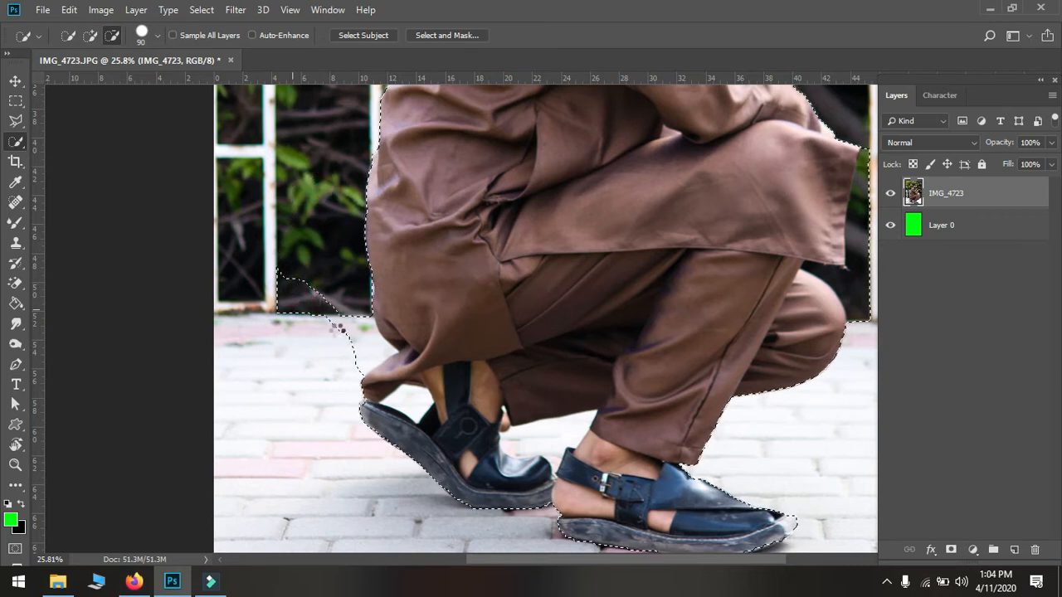
Step: Subtract the remaining foliage and paving behind the lower shirt and trouser hem, following the edge of the cloth
{"action": "left_click_drag", "start_coordinate": [337, 329], "coordinate": [363, 344]}
{"action": "left_click", "coordinate": [276, 274]}
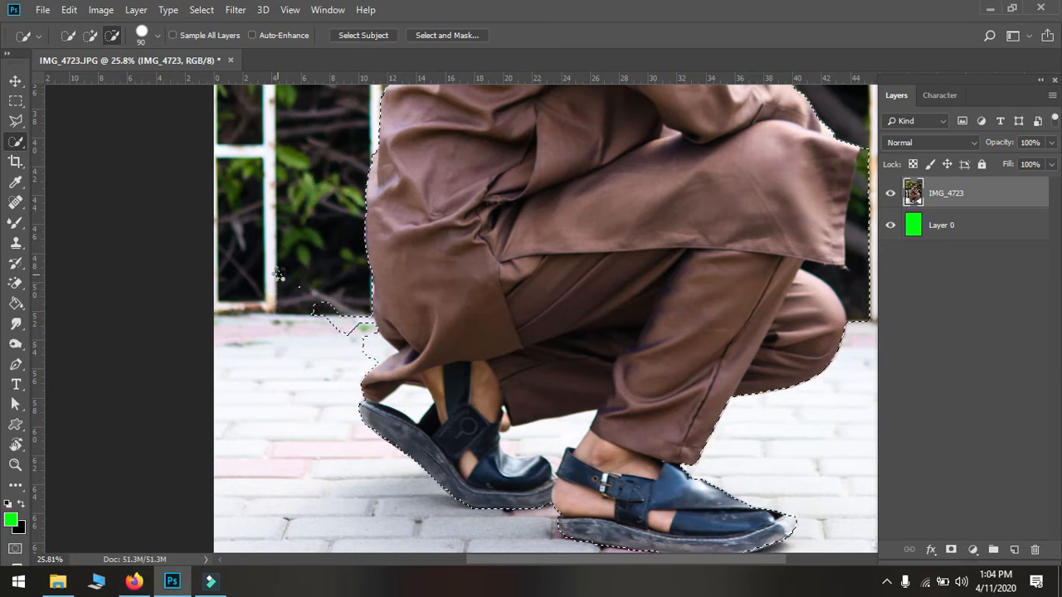
{"action": "scroll", "coordinate": [279, 274], "scroll_direction": "up", "scroll_amount": 5}
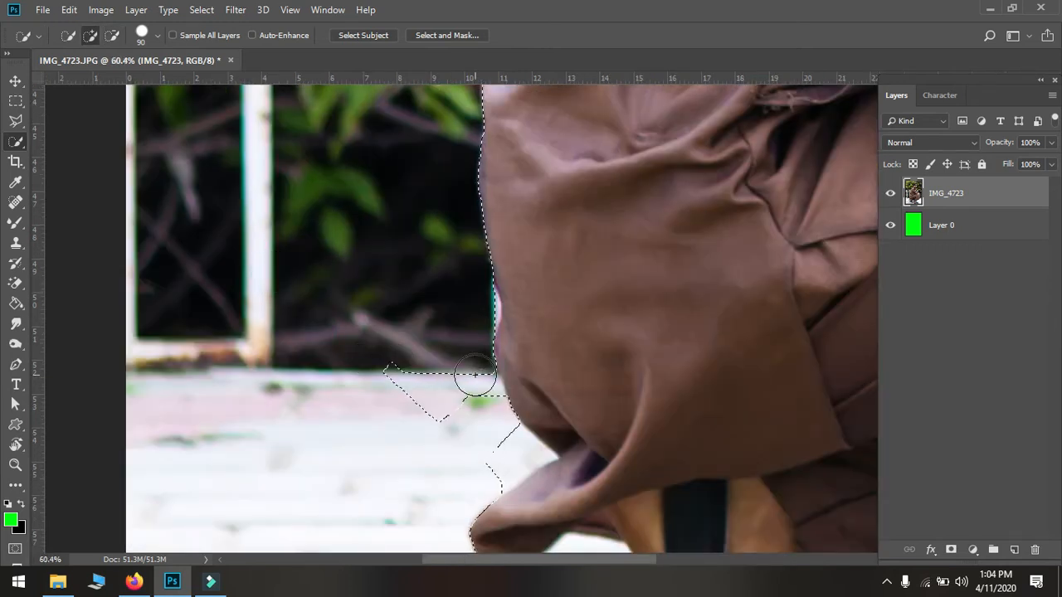
{"action": "left_click", "coordinate": [505, 452]}
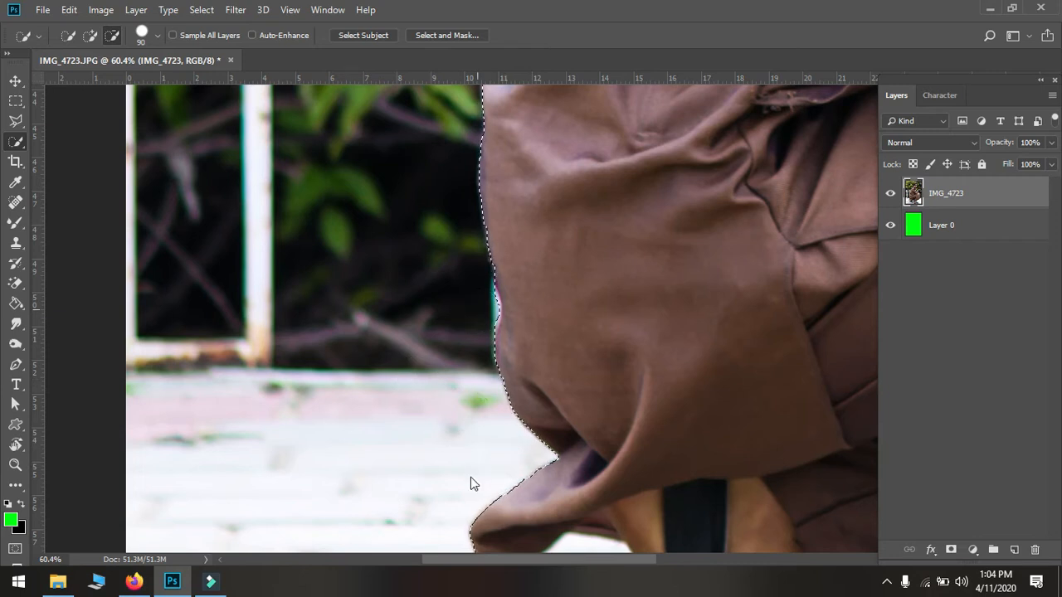
Step: Subtract the paving showing between the rear trouser hem and sandal, and between the two feet under the trousers
{"action": "scroll", "coordinate": [469, 484], "scroll_direction": "down", "scroll_amount": 3}
{"action": "left_click", "coordinate": [599, 419]}
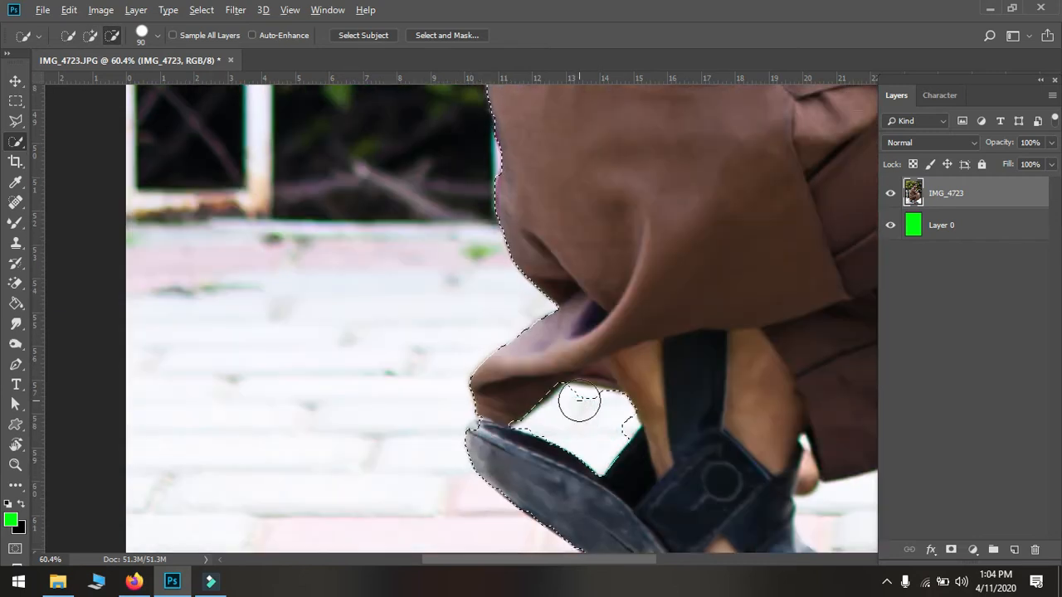
{"action": "left_click_drag", "start_coordinate": [579, 402], "coordinate": [622, 425]}
{"action": "scroll", "coordinate": [739, 470], "scroll_direction": "down", "scroll_amount": 1}
{"action": "scroll", "coordinate": [847, 510], "scroll_direction": "right", "scroll_amount": 3}
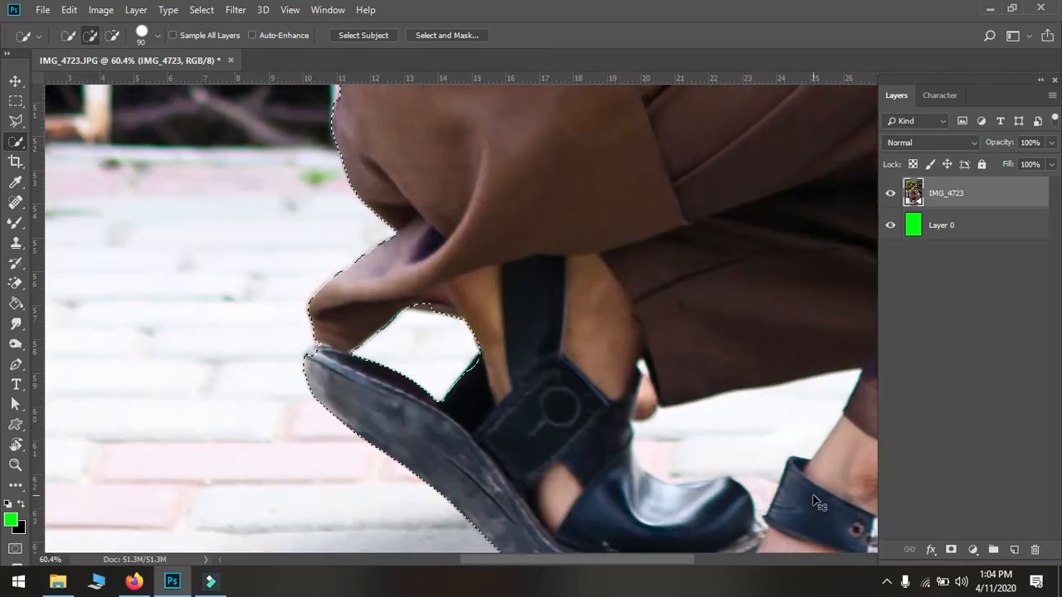
{"action": "left_click", "coordinate": [676, 432]}
{"action": "scroll", "coordinate": [667, 461], "scroll_direction": "down", "scroll_amount": 5}
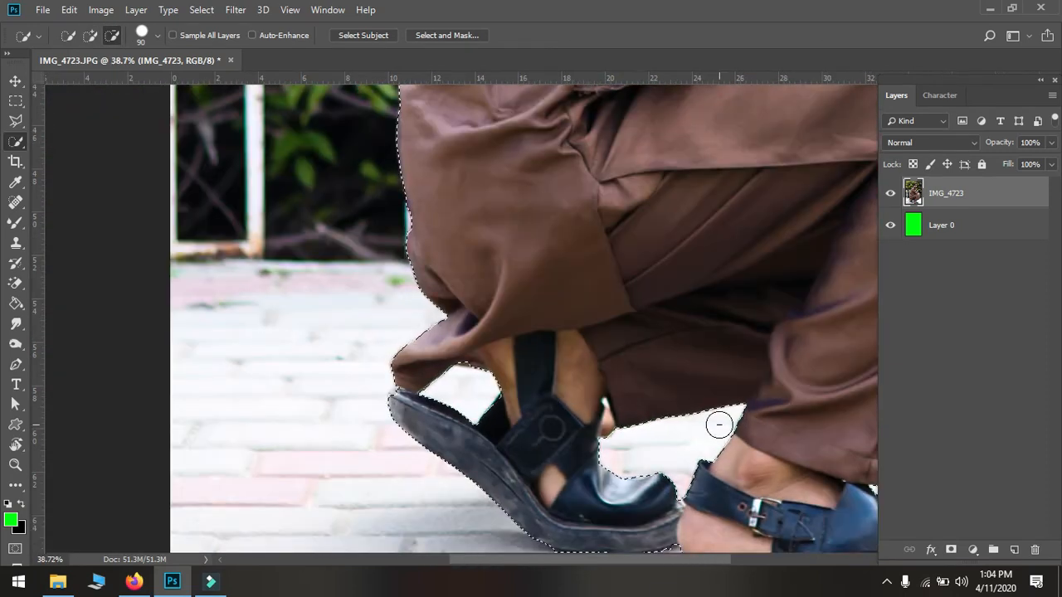
Step: Subtract the dark foliage and fence in front of the hanging shirt flap and the knee from the selection
{"action": "scroll", "coordinate": [736, 483], "scroll_direction": "right", "scroll_amount": 1}
{"action": "scroll", "coordinate": [737, 483], "scroll_direction": "down", "scroll_amount": 2}
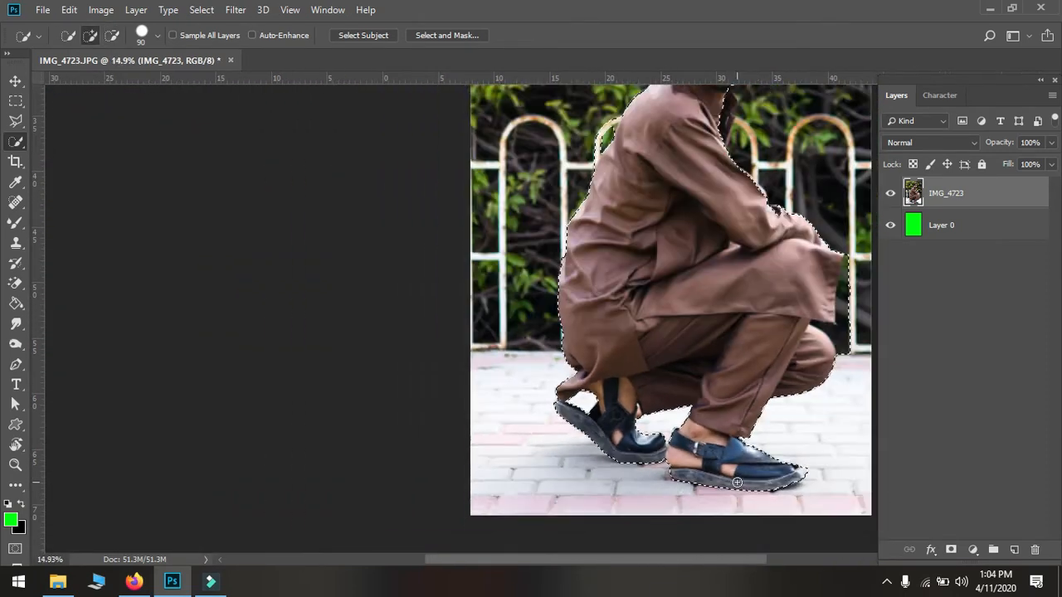
{"action": "scroll", "coordinate": [830, 366], "scroll_direction": "up", "scroll_amount": 1}
{"action": "scroll", "coordinate": [860, 387], "scroll_direction": "up", "scroll_amount": 5}
{"action": "left_click", "coordinate": [827, 383]}
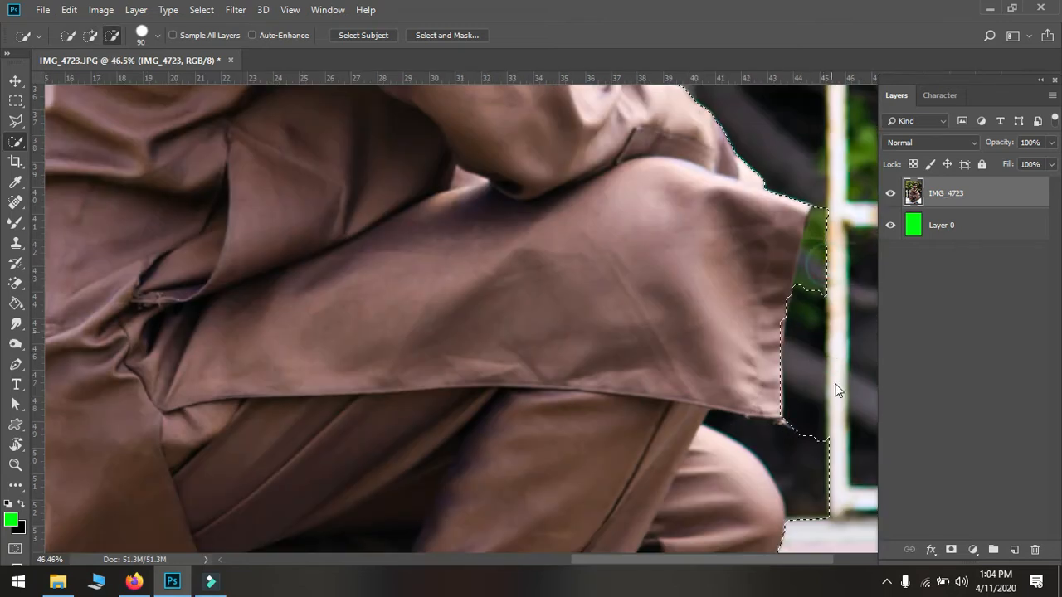
{"action": "left_click", "coordinate": [826, 214], "text": "alt"}
{"action": "scroll", "coordinate": [811, 502], "scroll_direction": "down", "scroll_amount": 3}
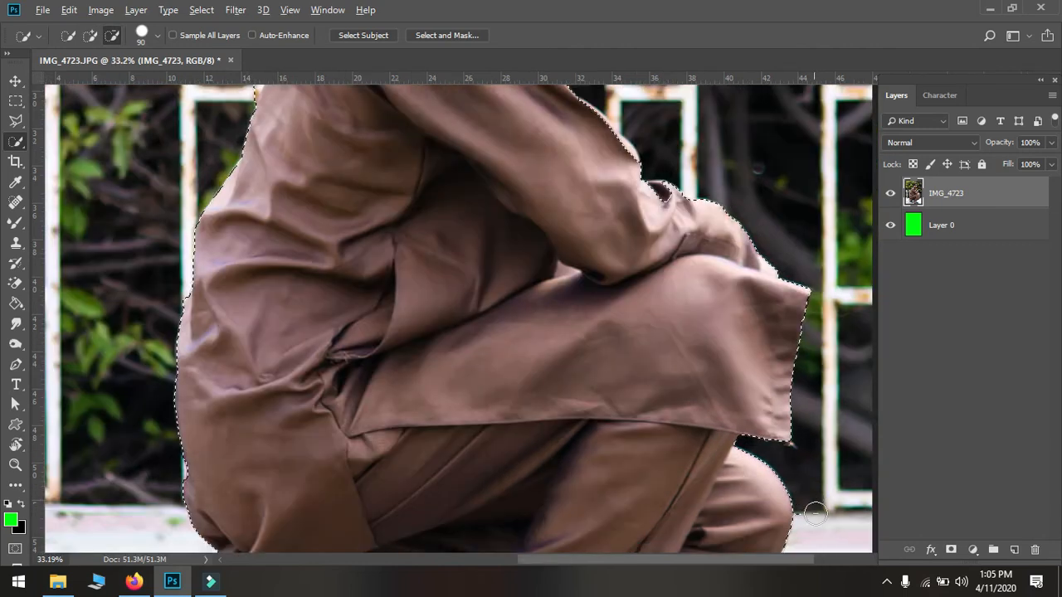
{"action": "scroll", "coordinate": [812, 509], "scroll_direction": "up", "scroll_amount": 4}
{"action": "left_click", "coordinate": [807, 514], "text": "alt"}
{"action": "scroll", "coordinate": [810, 505], "scroll_direction": "down", "scroll_amount": 3}
{"action": "scroll", "coordinate": [809, 504], "scroll_direction": "down", "scroll_amount": 3}
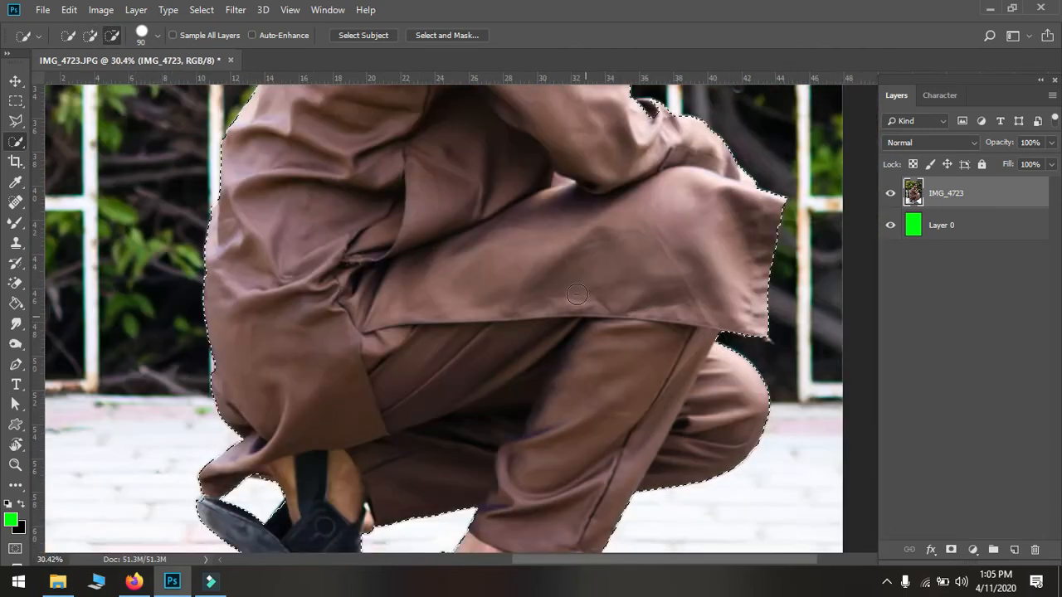
Step: Add the cuff fold and the forearm sleeve's upper edge to the selection, and subtract the fence post beside the sleeve
{"action": "scroll", "coordinate": [635, 202], "scroll_direction": "up", "scroll_amount": 4}
{"action": "left_click", "coordinate": [631, 200]}
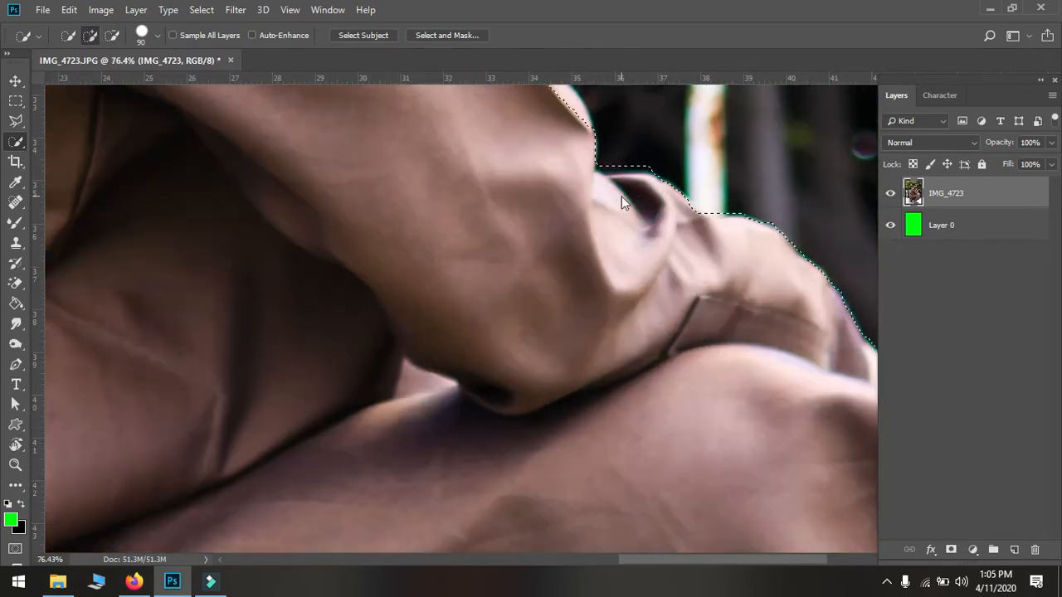
{"action": "scroll", "coordinate": [624, 144], "scroll_direction": "down", "scroll_amount": 3}
{"action": "scroll", "coordinate": [539, 220], "scroll_direction": "up", "scroll_amount": 5}
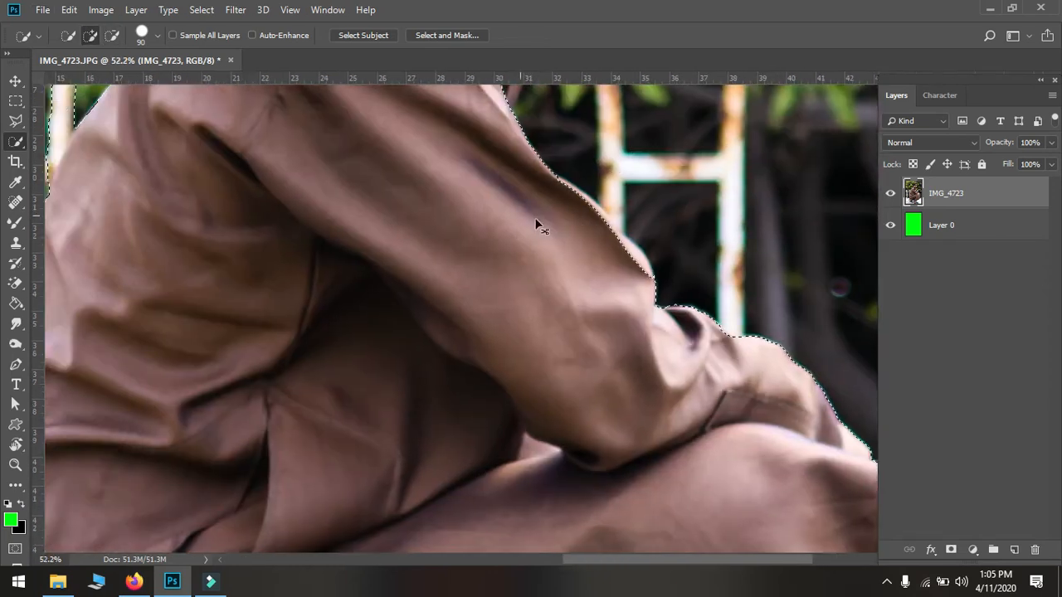
{"action": "left_click", "coordinate": [705, 308]}
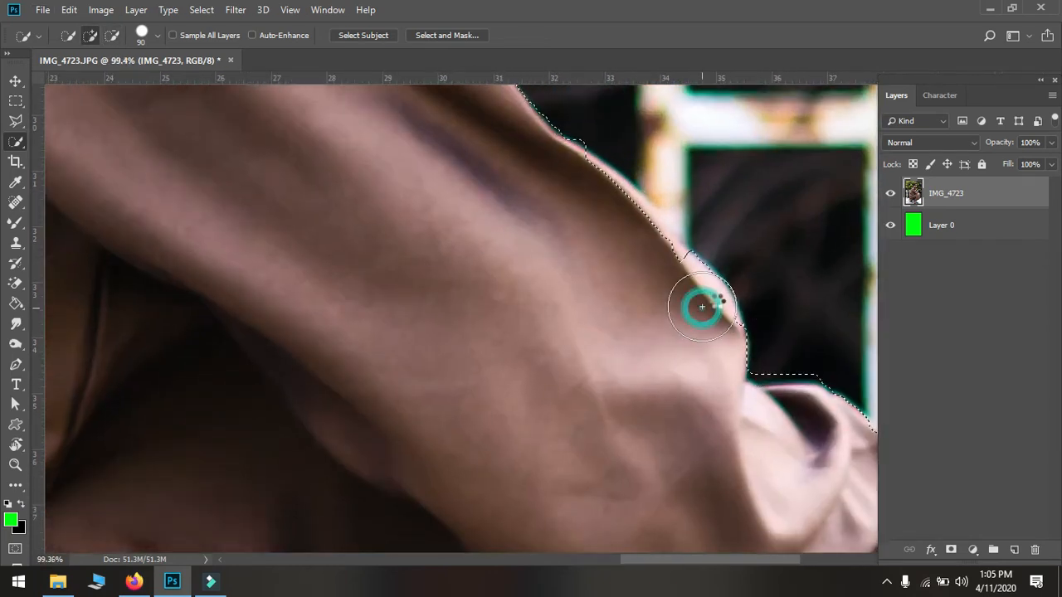
{"action": "left_click", "coordinate": [626, 229]}
{"action": "left_click", "coordinate": [677, 137], "text": "alt"}
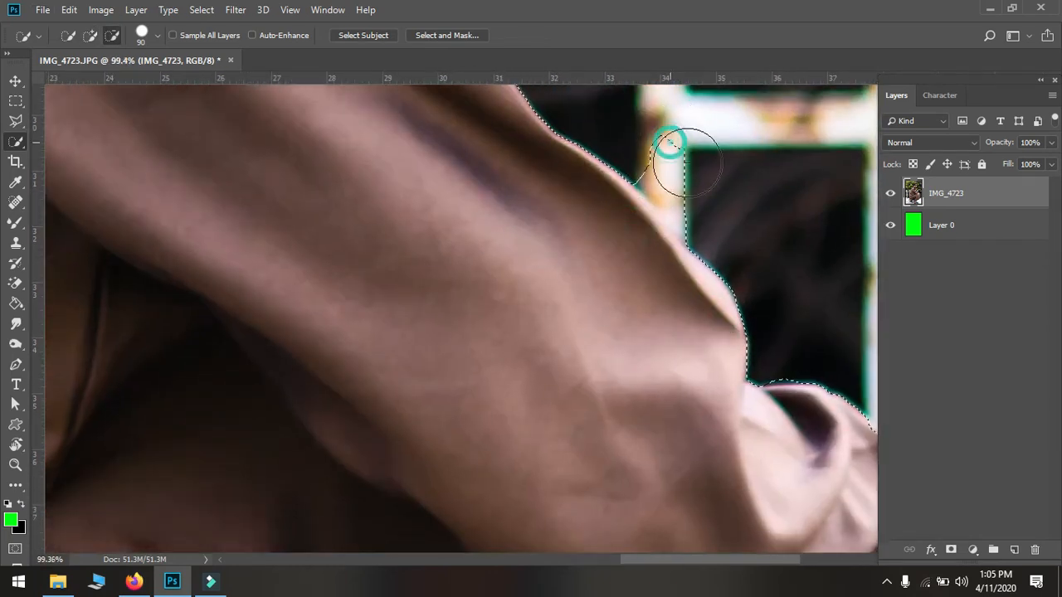
{"action": "left_click", "coordinate": [685, 191], "text": "alt"}
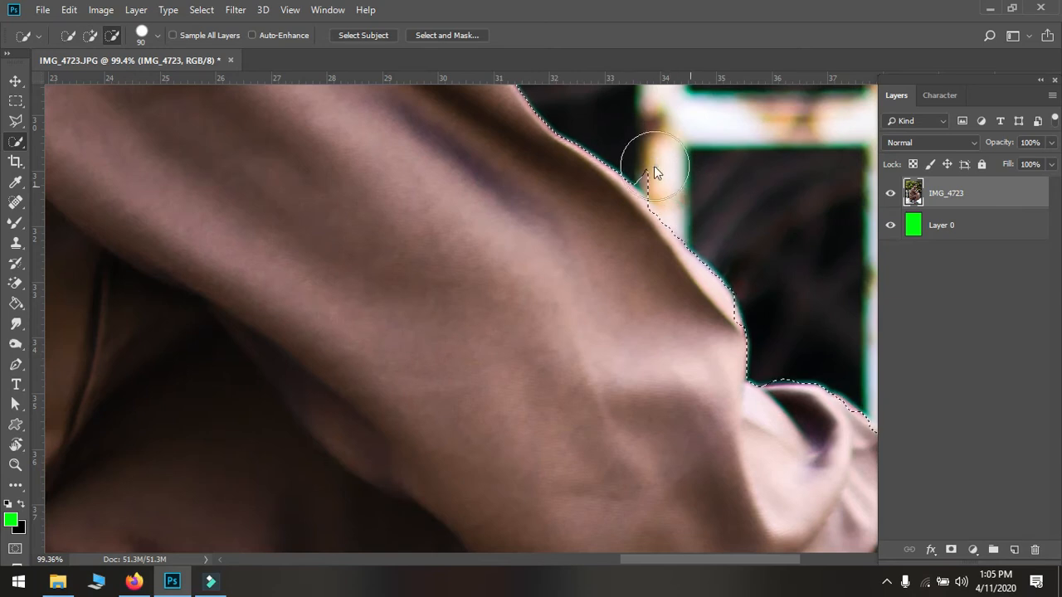
Step: Add the dark open collar and front placket below the chin to the selection
{"action": "scroll", "coordinate": [671, 166], "scroll_direction": "down", "scroll_amount": 4}
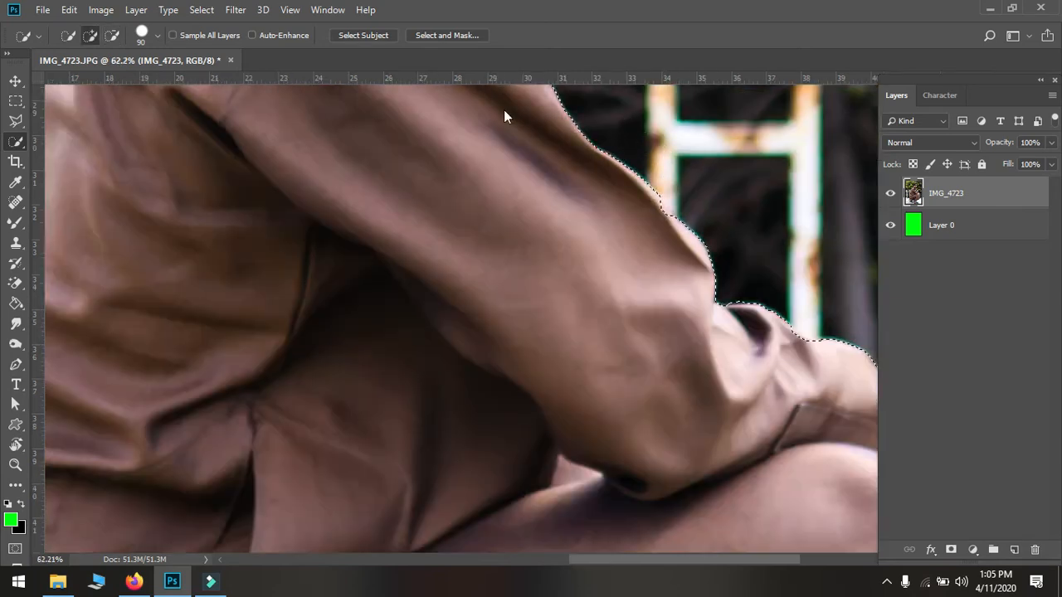
{"action": "scroll", "coordinate": [498, 118], "scroll_direction": "up", "scroll_amount": 8}
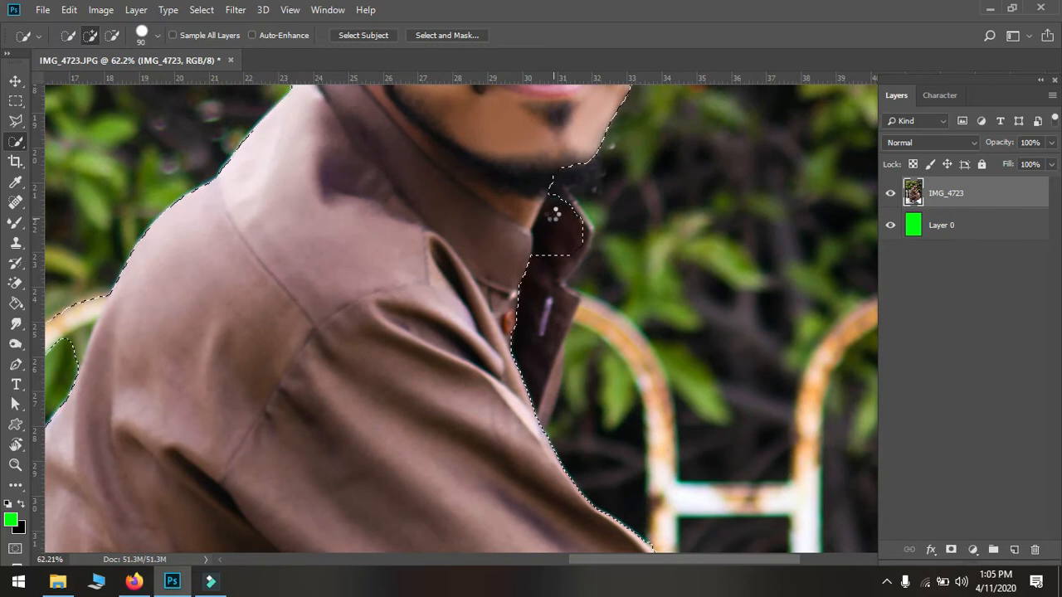
{"action": "mouse_move", "coordinate": [553, 214]}
{"action": "left_mouse_down"}
{"action": "mouse_move", "coordinate": [570, 172]}
{"action": "mouse_move", "coordinate": [589, 172]}
{"action": "mouse_move", "coordinate": [605, 257]}
{"action": "left_mouse_up"}
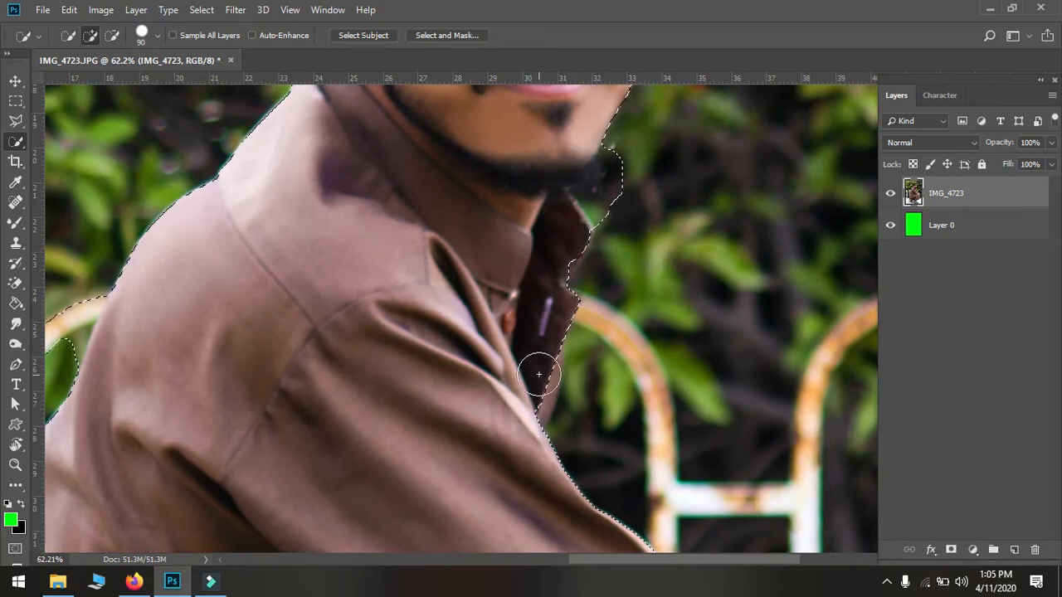
Step: Reduce the brush size to 40 and subtract the background between the collar tip and the beard
{"action": "scroll", "coordinate": [615, 209], "scroll_direction": "up", "scroll_amount": 3}
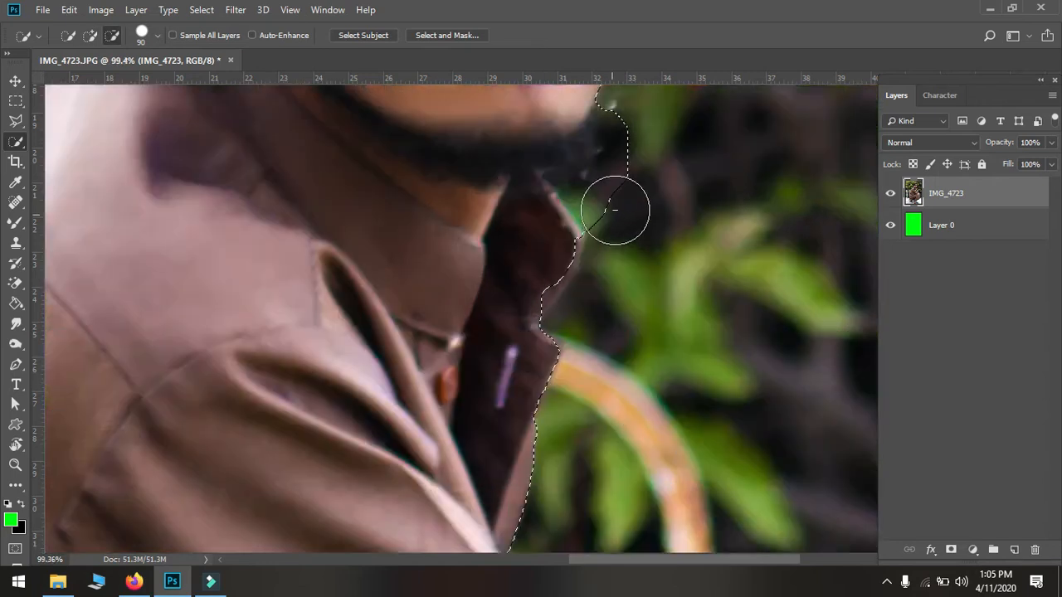
{"action": "scroll", "coordinate": [615, 210], "scroll_direction": "up", "scroll_amount": 2}
{"action": "key", "text": "bracketleft"}
{"action": "key", "text": "bracketleft"}
{"action": "key", "text": "bracketleft"}
{"action": "key", "text": "bracketleft"}
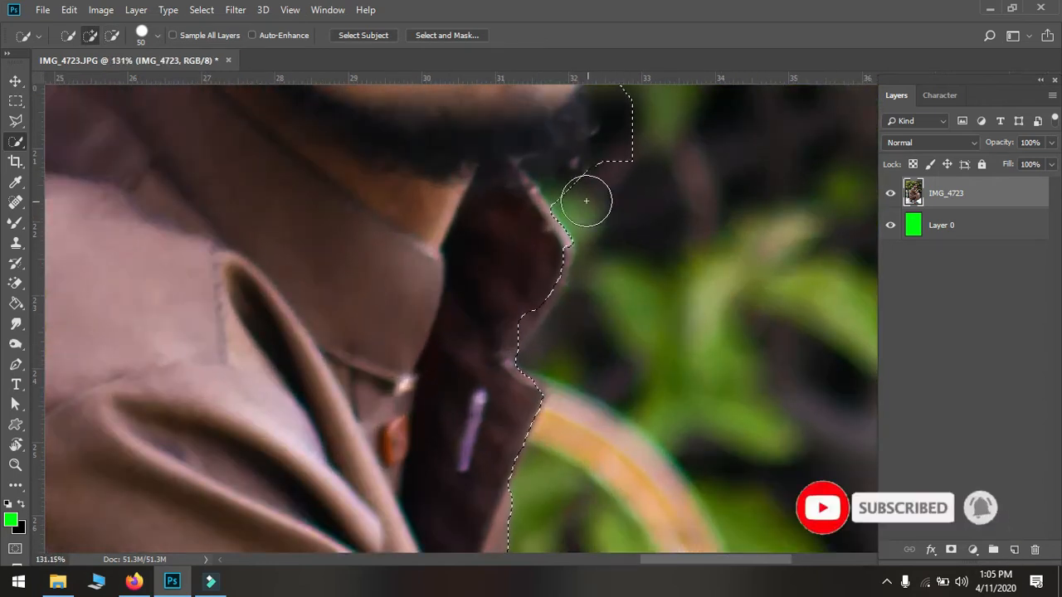
{"action": "key", "text": "bracketleft"}
{"action": "left_click_drag", "start_coordinate": [570, 185], "coordinate": [563, 194]}
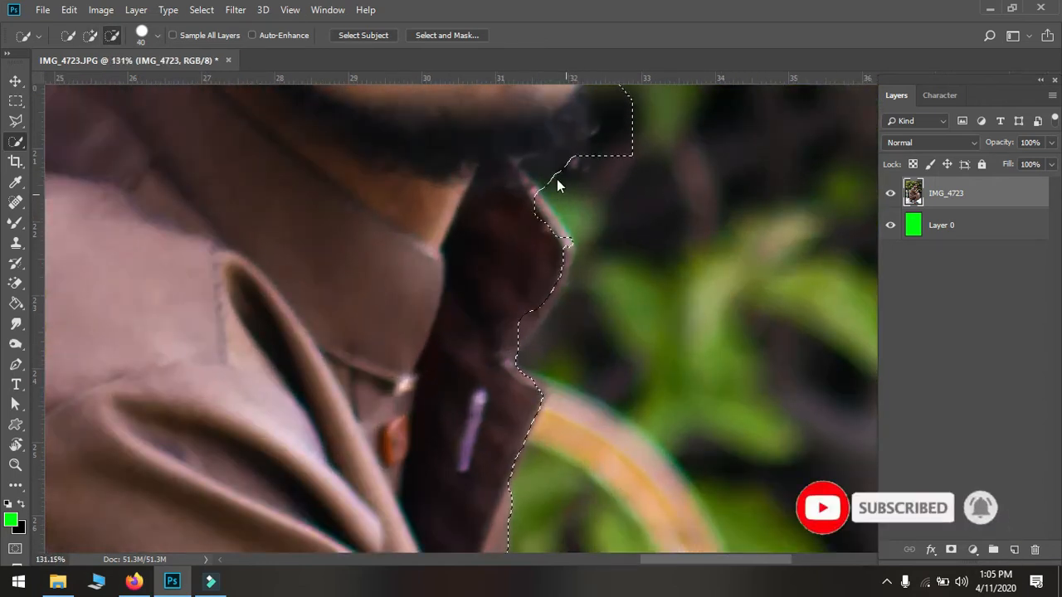
Step: Subtract the dark background in front of the chin and beard, following the jaw down to the collar tip
{"action": "left_click_drag", "start_coordinate": [616, 158], "coordinate": [631, 156]}
{"action": "scroll", "coordinate": [635, 157], "scroll_direction": "up", "scroll_amount": 3}
{"action": "left_click_drag", "start_coordinate": [639, 236], "coordinate": [633, 224]}
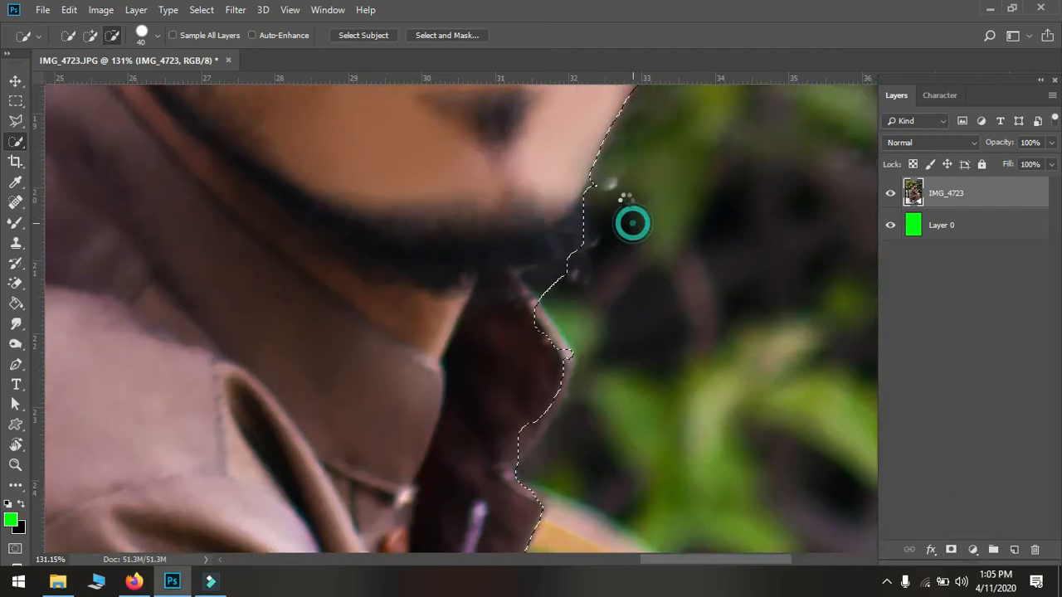
{"action": "left_click", "coordinate": [610, 203]}
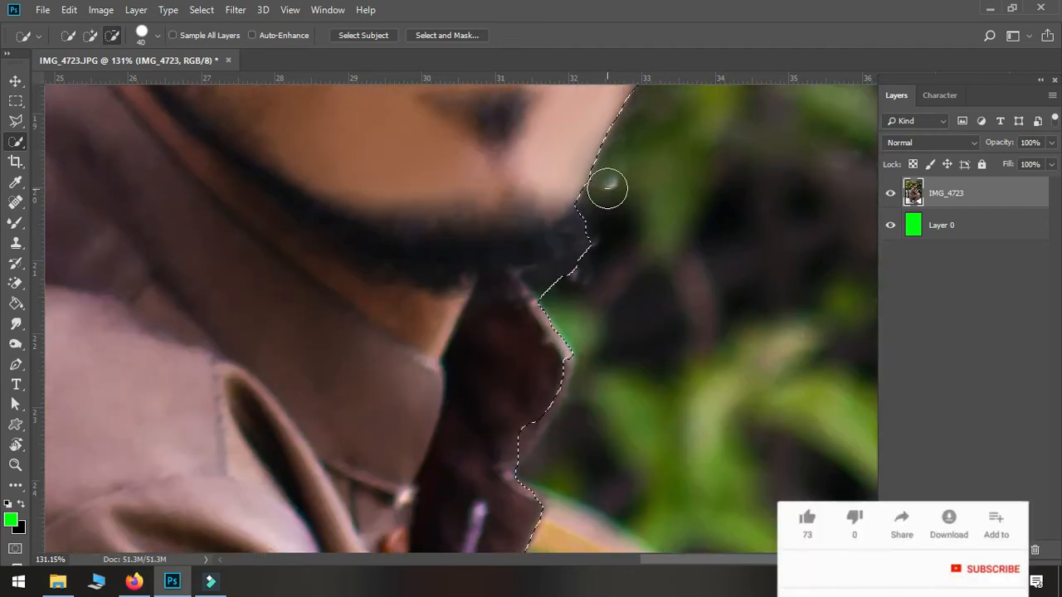
{"action": "left_click_drag", "start_coordinate": [607, 188], "coordinate": [606, 209]}
{"action": "left_click", "coordinate": [584, 246]}
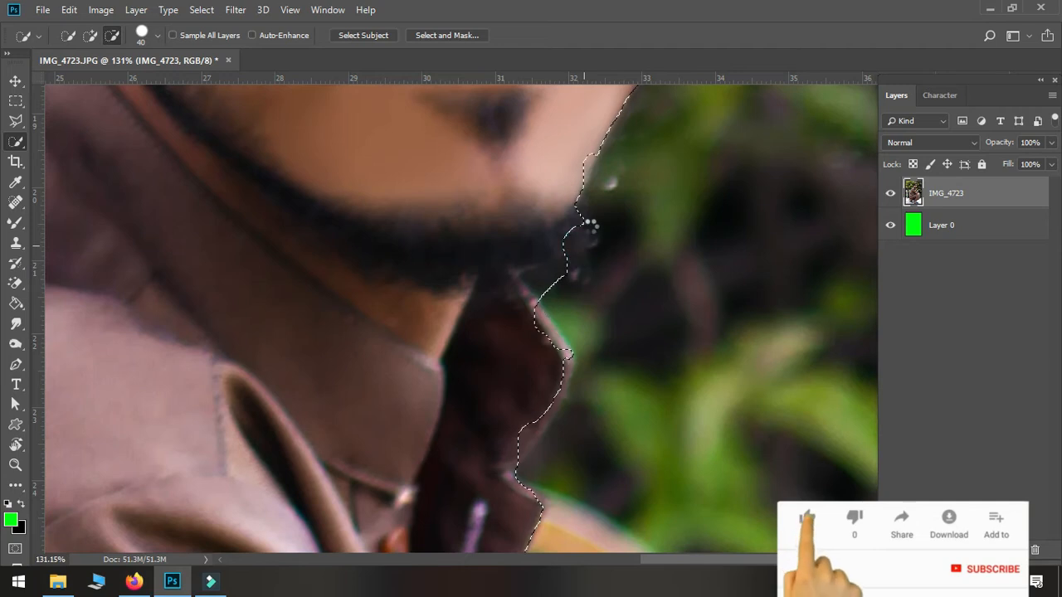
{"action": "left_click", "coordinate": [588, 223]}
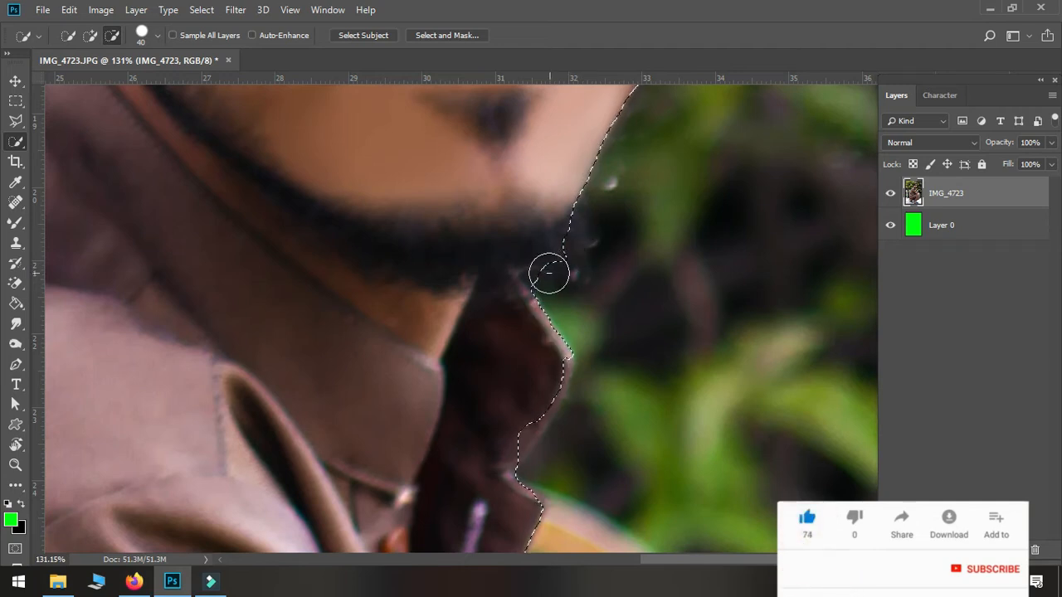
Step: Refine the selection edge between the beard and the open collar, subtracting the dark background under the chin and beside the collar's lower notch
{"action": "left_click", "coordinate": [571, 253]}
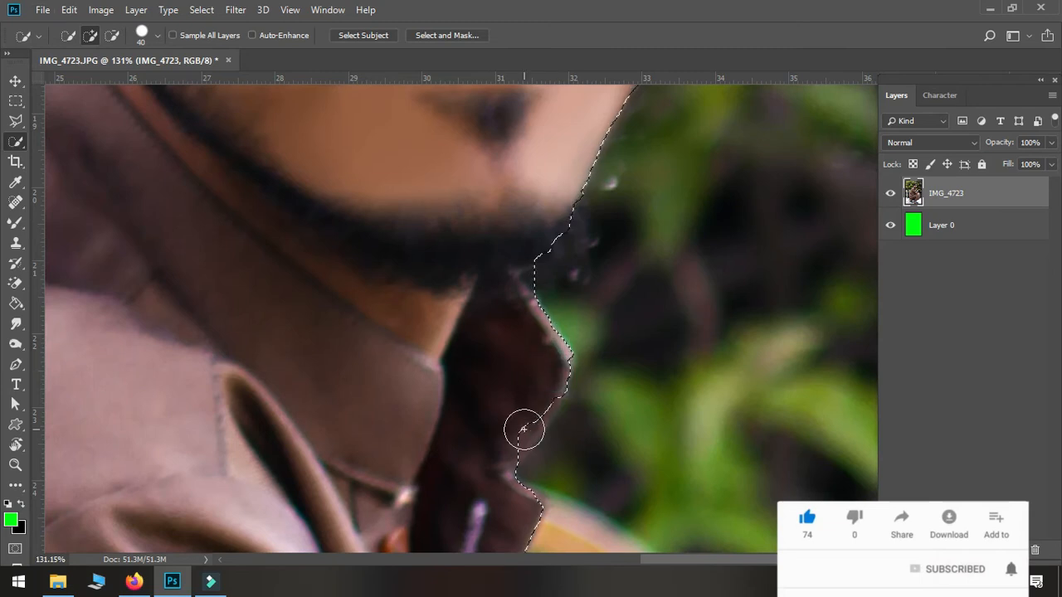
{"action": "left_click", "coordinate": [520, 470], "text": "alt"}
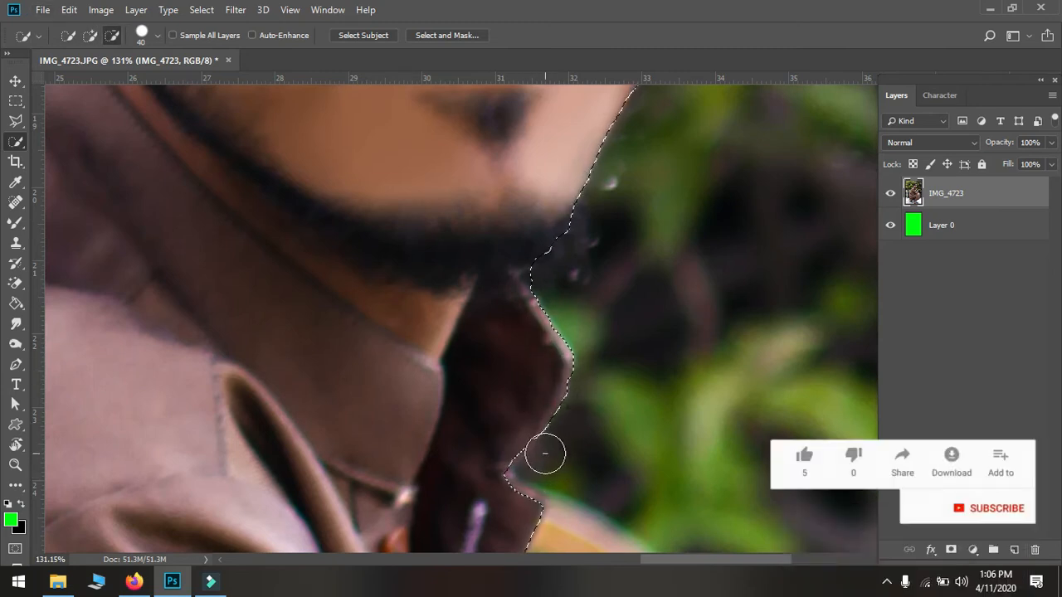
{"action": "left_click", "coordinate": [546, 277]}
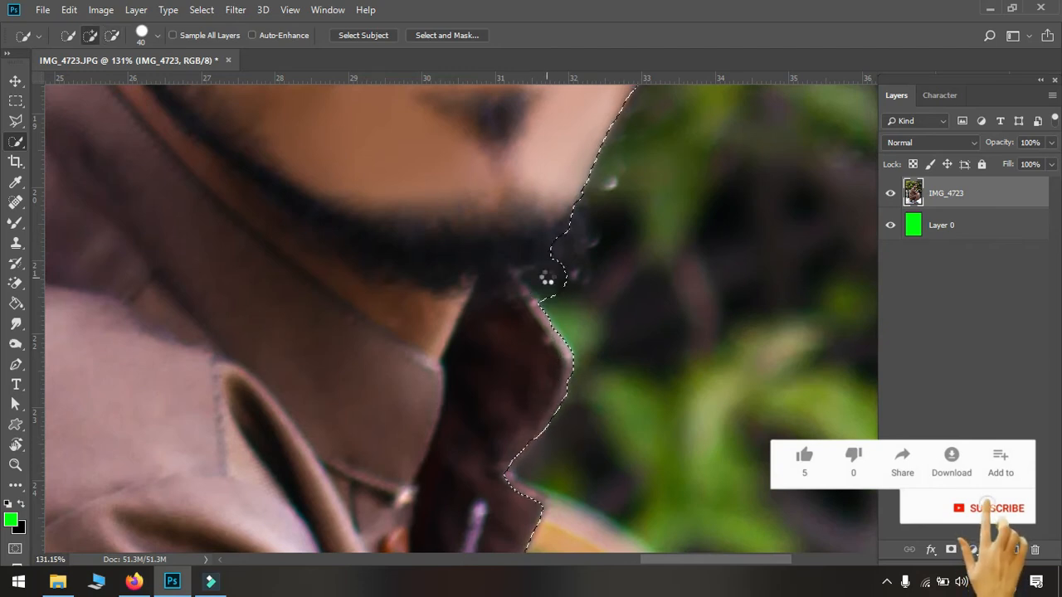
{"action": "left_click", "coordinate": [541, 276], "text": "alt"}
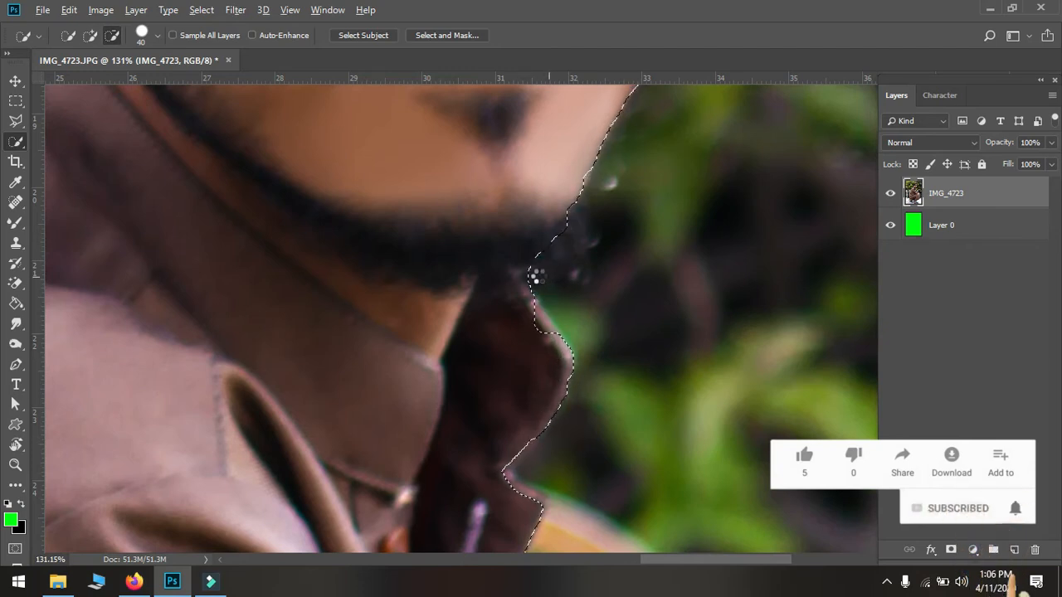
{"action": "left_click", "coordinate": [539, 277], "text": "alt"}
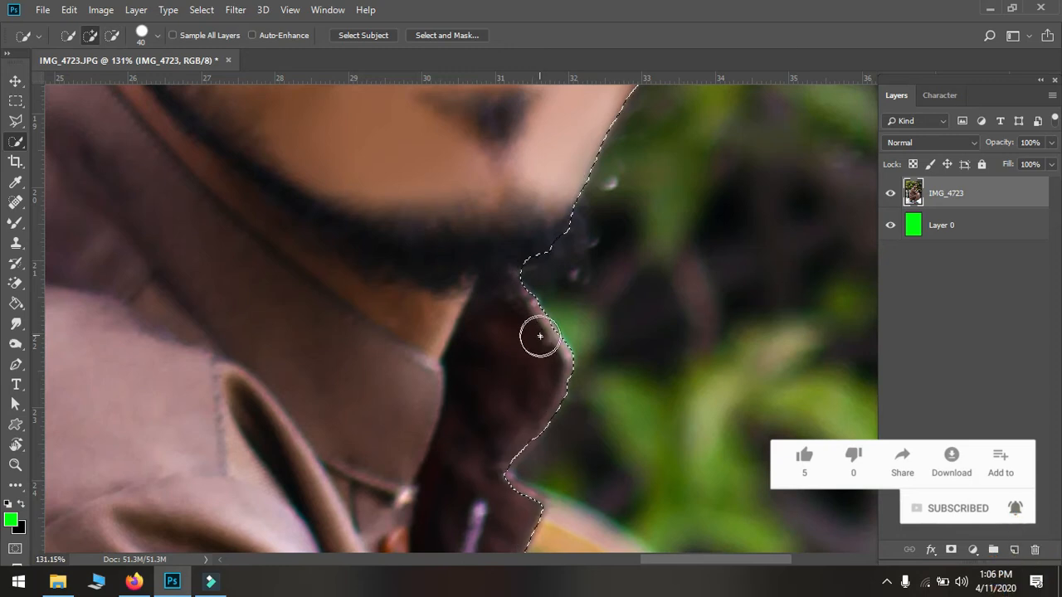
Step: Extend the selection over the wispy brown hair strands sticking out beside the forehead
{"action": "scroll", "coordinate": [541, 335], "scroll_direction": "down", "scroll_amount": 3}
{"action": "scroll", "coordinate": [542, 326], "scroll_direction": "up", "scroll_amount": 1}
{"action": "scroll", "coordinate": [541, 320], "scroll_direction": "up", "scroll_amount": 5}
{"action": "scroll", "coordinate": [614, 266], "scroll_direction": "up", "scroll_amount": 1}
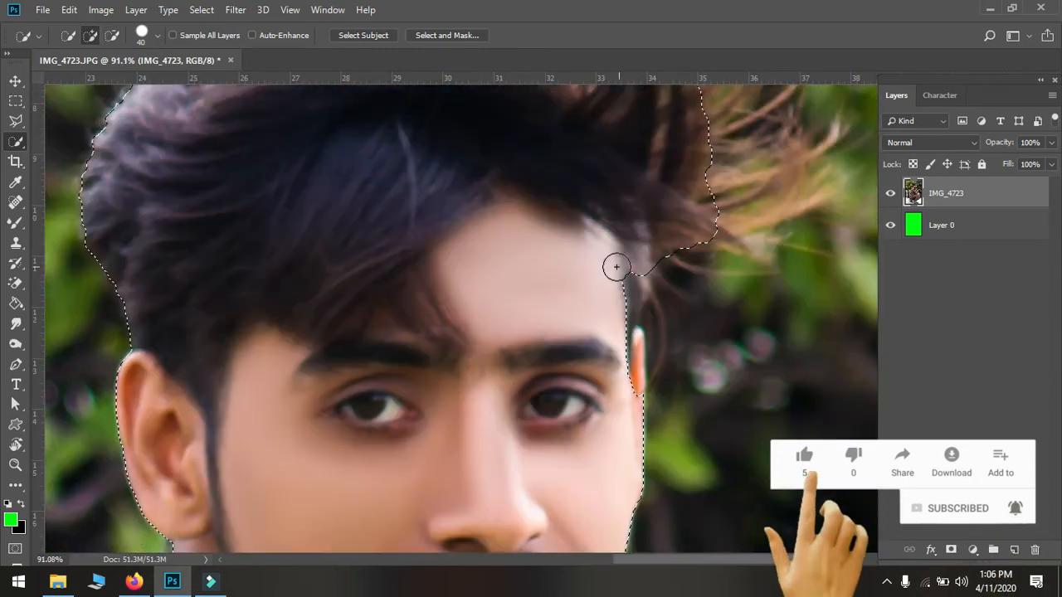
{"action": "scroll", "coordinate": [678, 230], "scroll_direction": "down", "scroll_amount": 2}
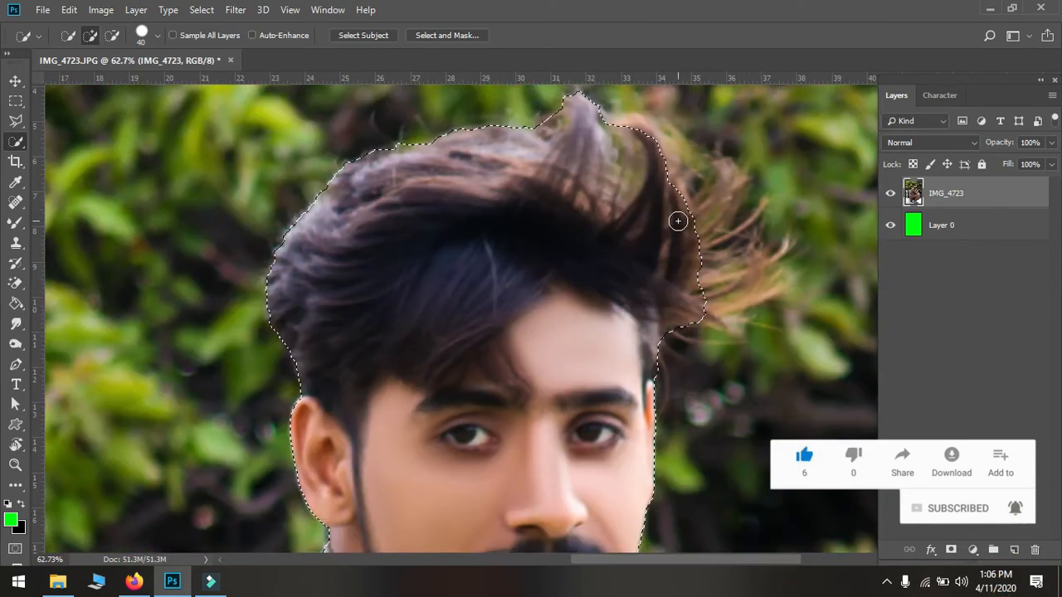
{"action": "mouse_move", "coordinate": [682, 207]}
{"action": "left_mouse_down"}
{"action": "mouse_move", "coordinate": [664, 177]}
{"action": "mouse_move", "coordinate": [671, 302]}
{"action": "mouse_move", "coordinate": [706, 280]}
{"action": "mouse_move", "coordinate": [716, 294]}
{"action": "left_mouse_up"}
{"action": "scroll", "coordinate": [687, 324], "scroll_direction": "down", "scroll_amount": 2}
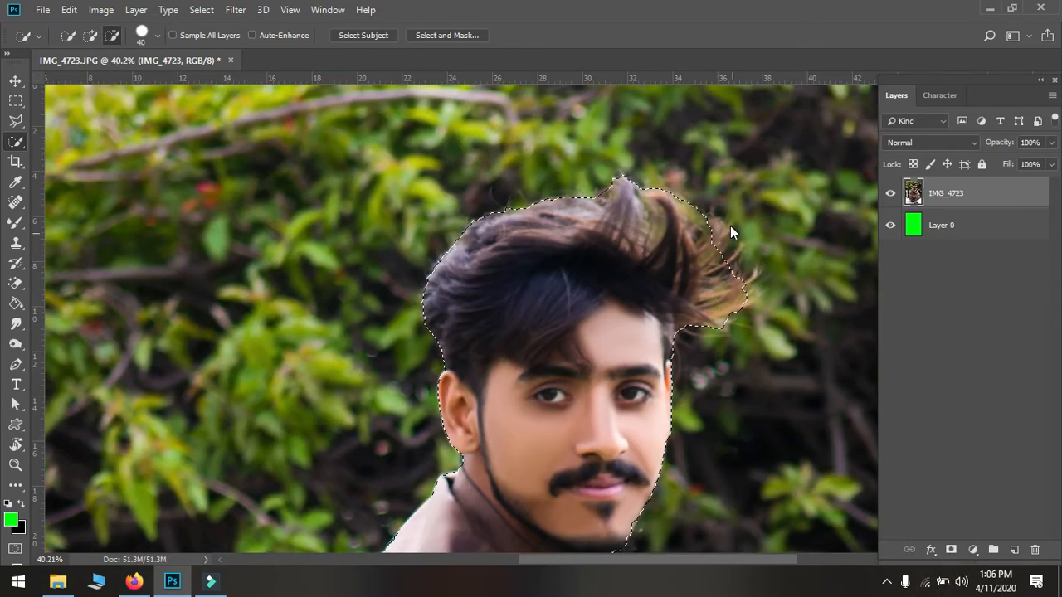
{"action": "left_click_drag", "start_coordinate": [730, 225], "coordinate": [750, 278]}
{"action": "left_click_drag", "start_coordinate": [729, 316], "coordinate": [743, 259]}
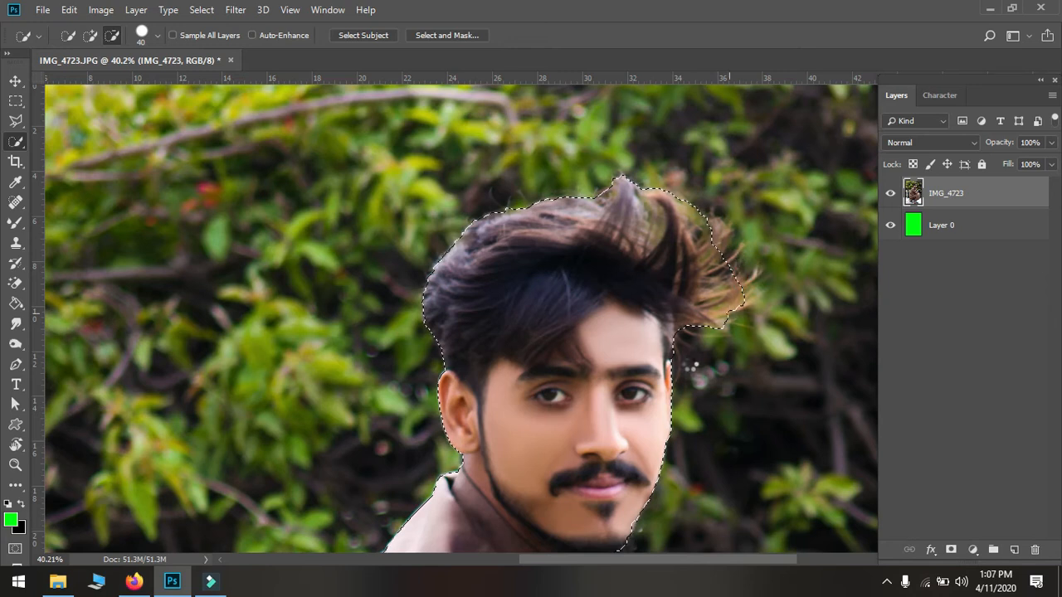
{"action": "key", "text": "ctrl+alt+z"}
Step: Subtract the leafy background and outermost wispy tips below the flyaway hair, pulling the selection edge back to the denser strands
{"action": "scroll", "coordinate": [17, 582], "scroll_direction": "down", "scroll_amount": 3}
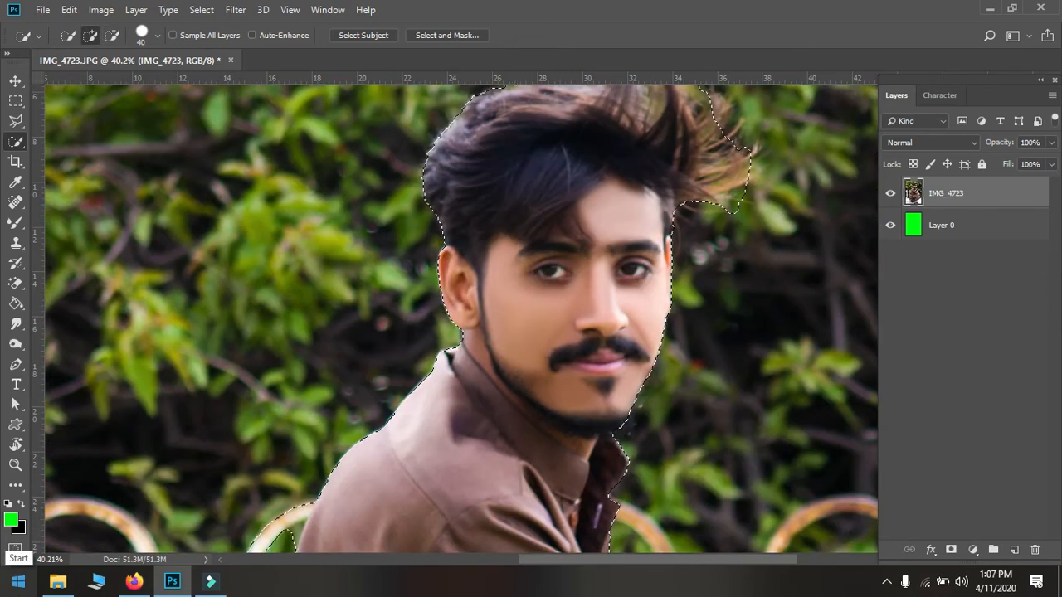
{"action": "key", "text": "alt"}
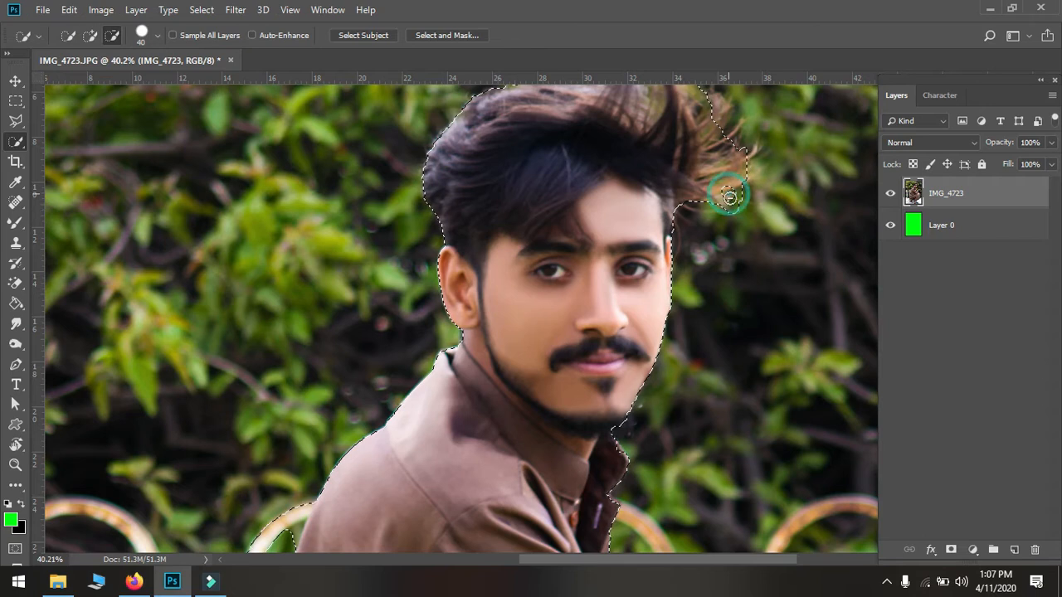
{"action": "mouse_move", "coordinate": [730, 197]}
{"action": "left_mouse_down"}
{"action": "mouse_move", "coordinate": [736, 224]}
{"action": "mouse_move", "coordinate": [728, 208]}
{"action": "mouse_move", "coordinate": [741, 174]}
{"action": "left_mouse_up"}
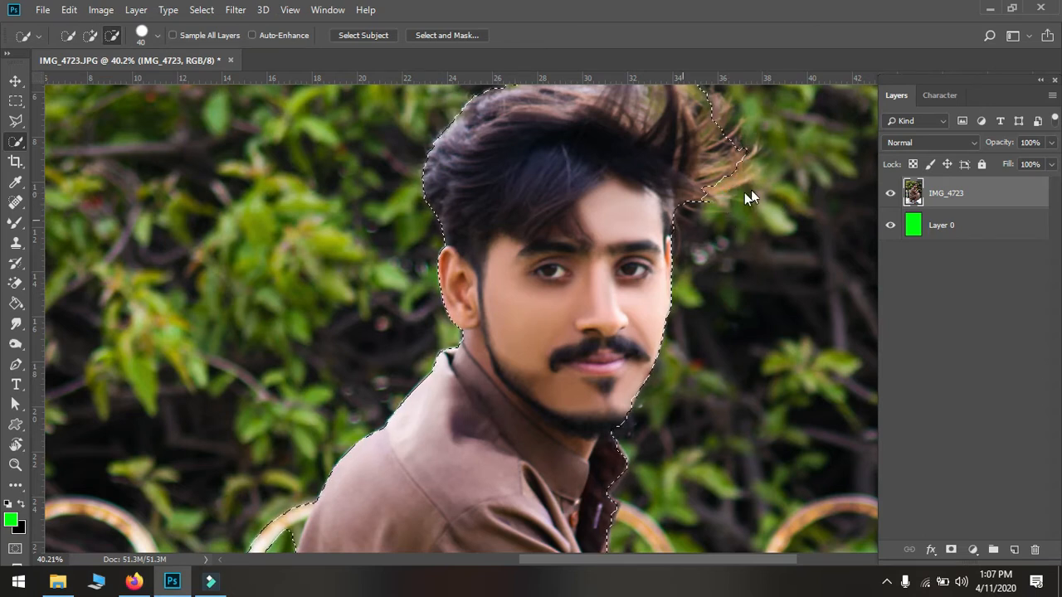
{"action": "left_click_drag", "start_coordinate": [726, 169], "coordinate": [720, 177]}
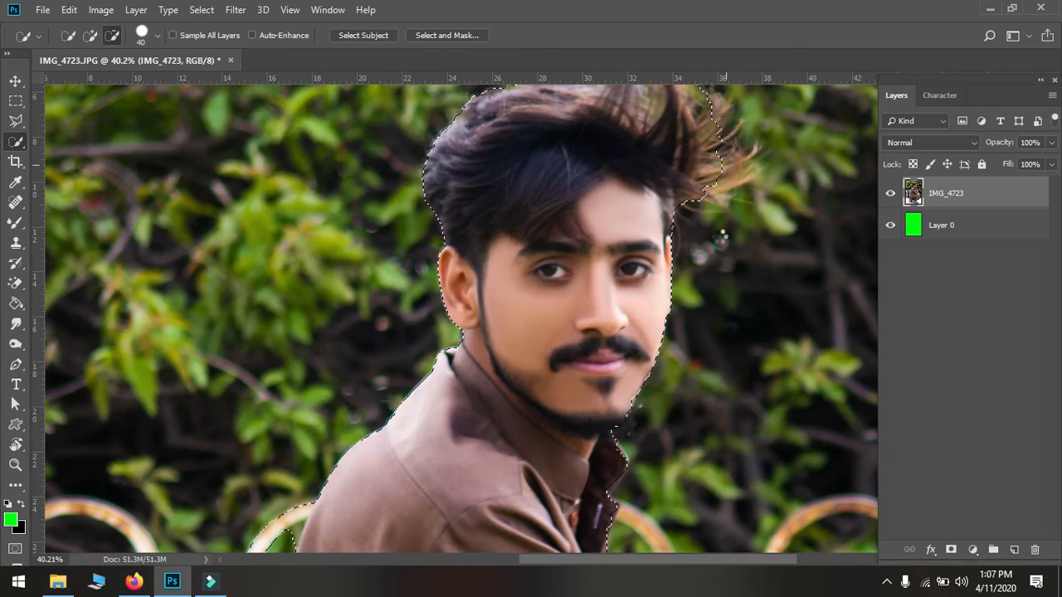
Step: Subtract the white fence bar and the foliage gap behind the man's back from the selection, following the shirt edge
{"action": "scroll", "coordinate": [446, 421], "scroll_direction": "down", "scroll_amount": 10}
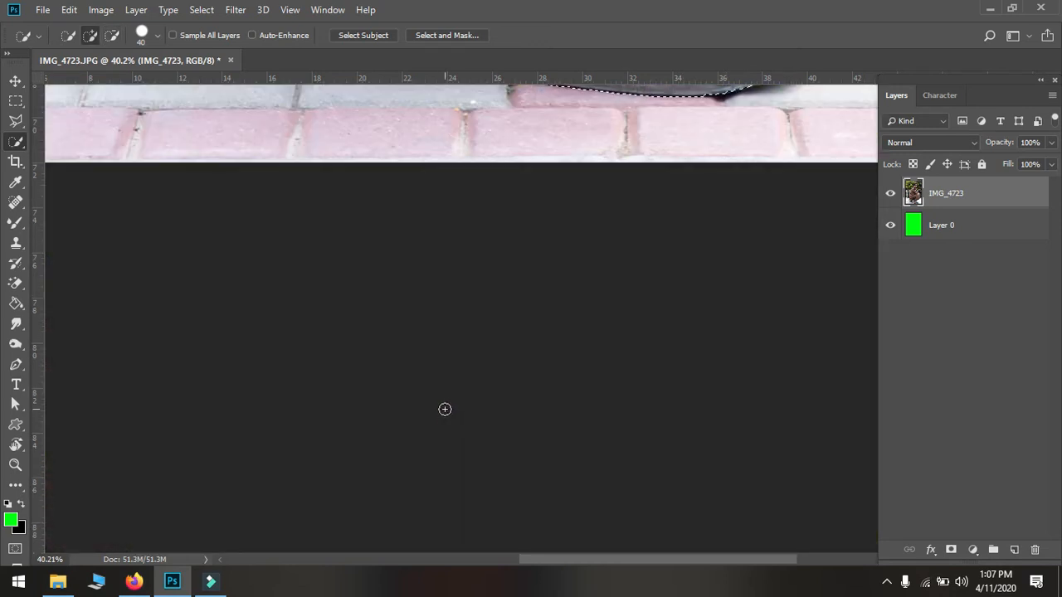
{"action": "scroll", "coordinate": [439, 407], "scroll_direction": "up", "scroll_amount": 8}
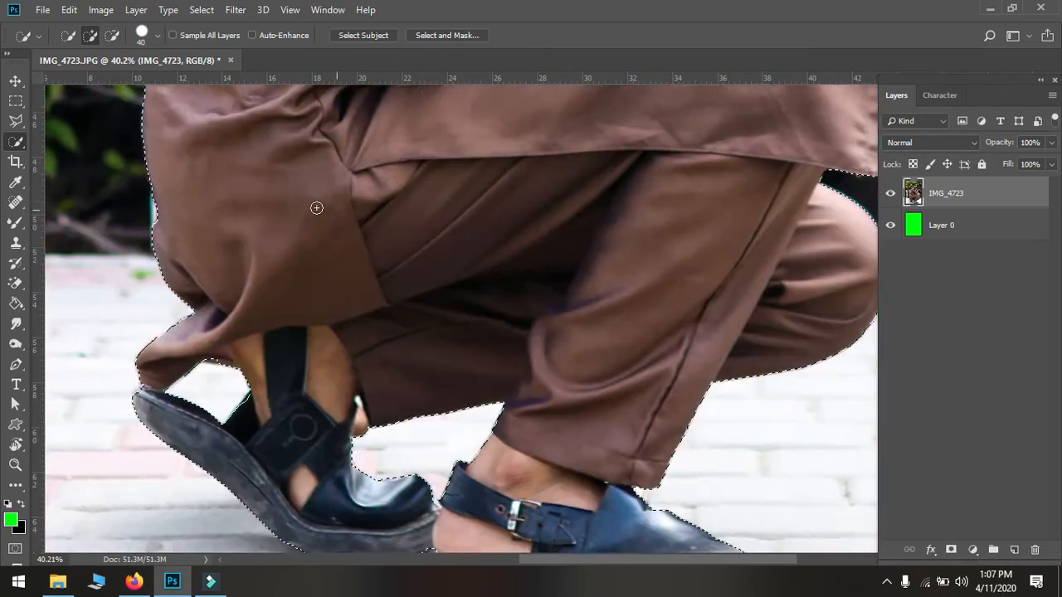
{"action": "scroll", "coordinate": [318, 202], "scroll_direction": "up", "scroll_amount": 5}
{"action": "scroll", "coordinate": [254, 182], "scroll_direction": "up", "scroll_amount": 3}
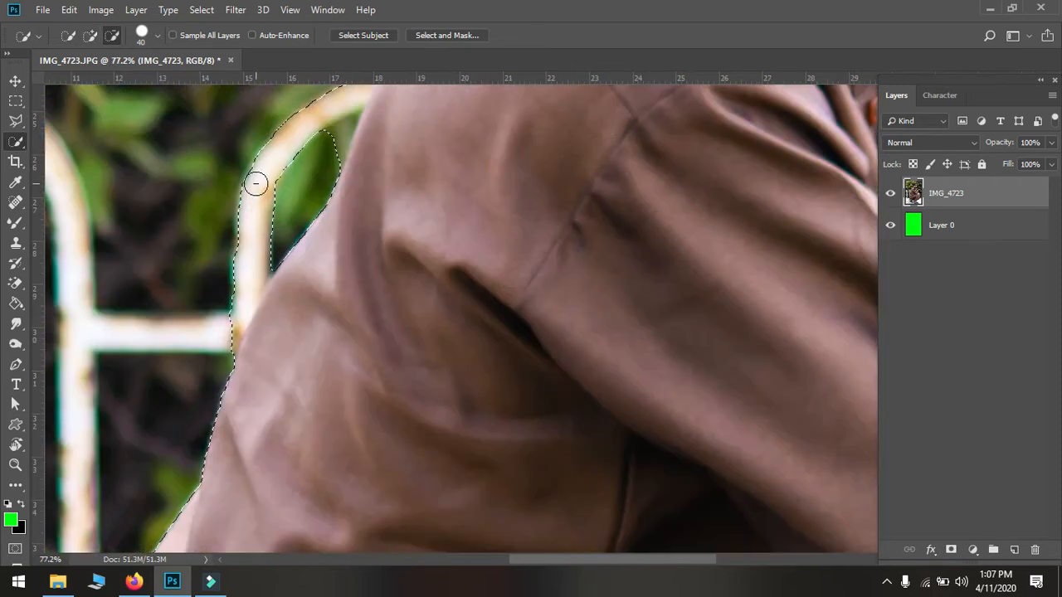
{"action": "left_click_drag", "start_coordinate": [269, 214], "coordinate": [237, 253]}
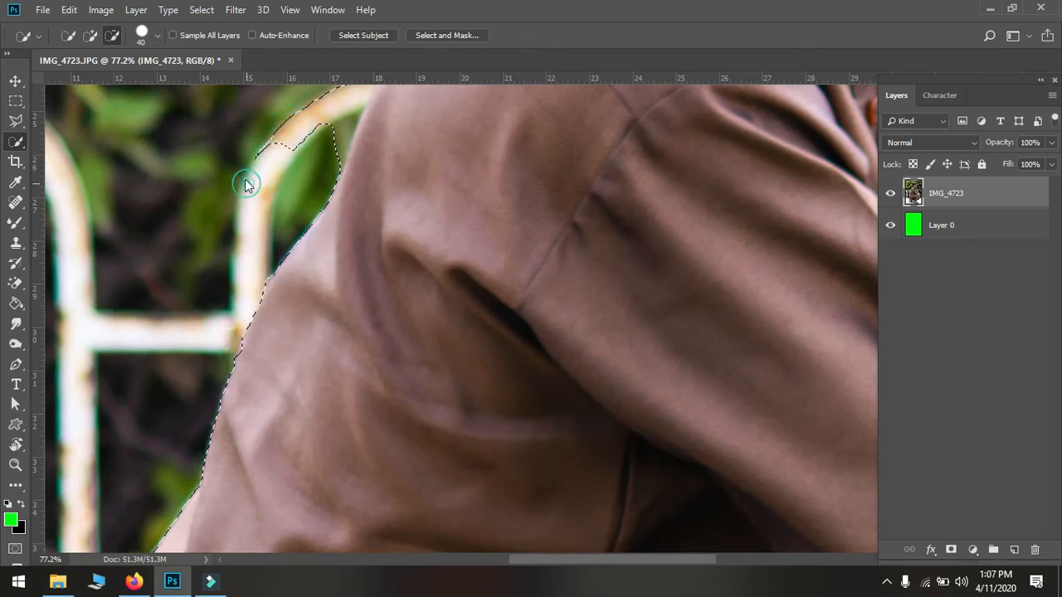
{"action": "left_click_drag", "start_coordinate": [291, 135], "coordinate": [326, 110]}
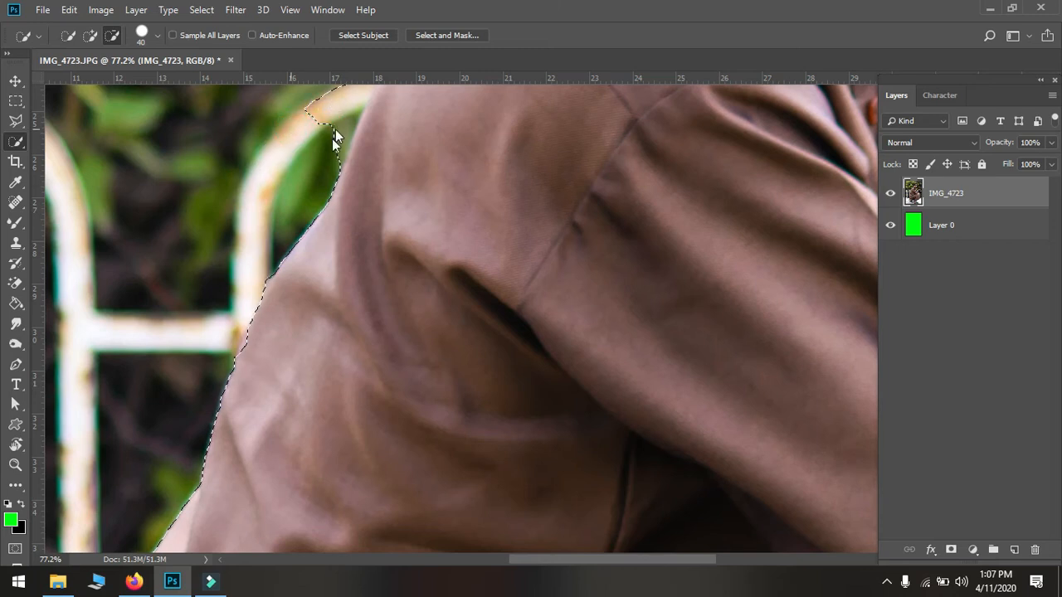
{"action": "left_click", "coordinate": [247, 182]}
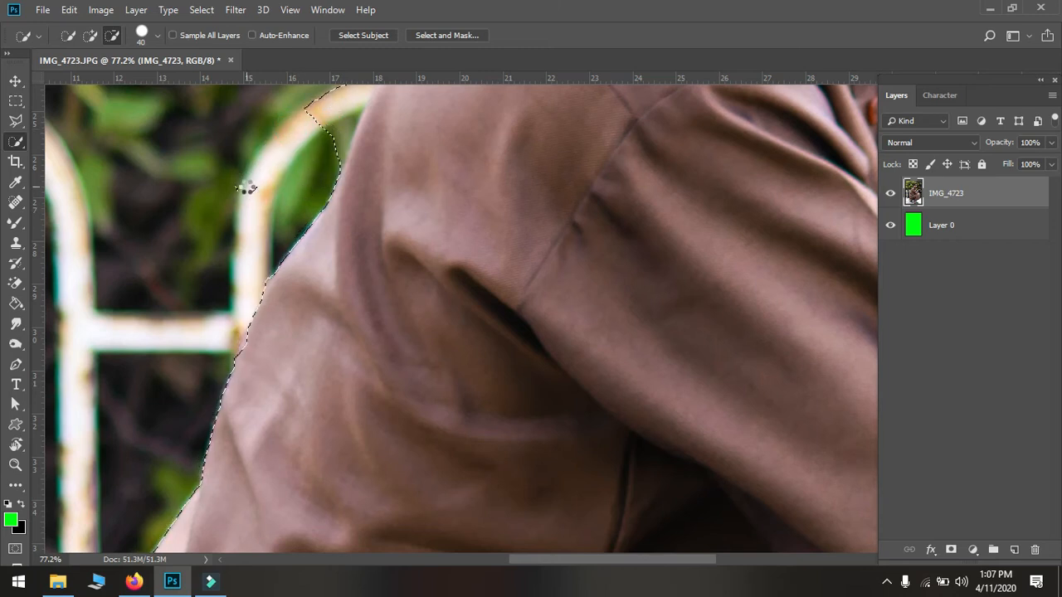
{"action": "left_click", "coordinate": [332, 123]}
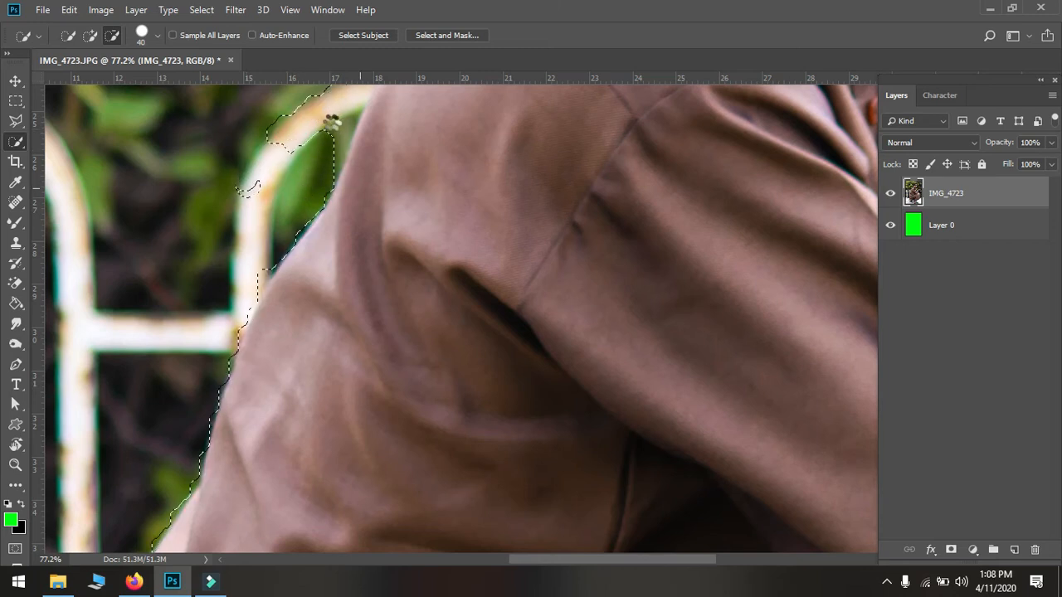
Step: Subtract the remaining curved top of the fence bar where it meets the back of the shoulder
{"action": "scroll", "coordinate": [331, 120], "scroll_direction": "up", "scroll_amount": 3}
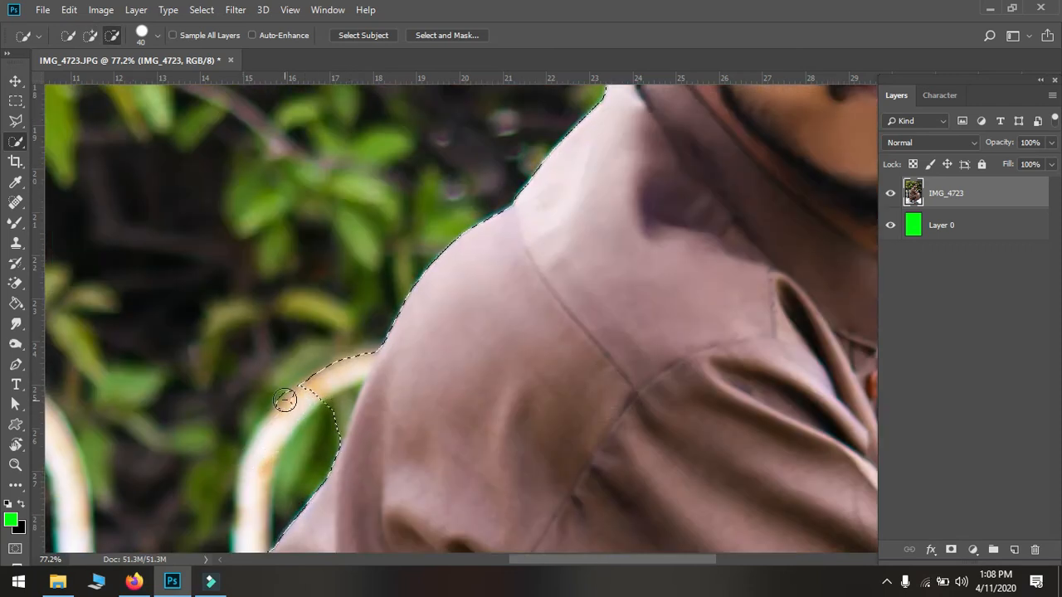
{"action": "mouse_move", "coordinate": [285, 401]}
{"action": "left_mouse_down"}
{"action": "mouse_move", "coordinate": [343, 363]}
{"action": "mouse_move", "coordinate": [342, 409]}
{"action": "left_mouse_up"}
{"action": "scroll", "coordinate": [343, 410], "scroll_direction": "up", "scroll_amount": 4}
{"action": "left_click_drag", "start_coordinate": [374, 307], "coordinate": [391, 299]}
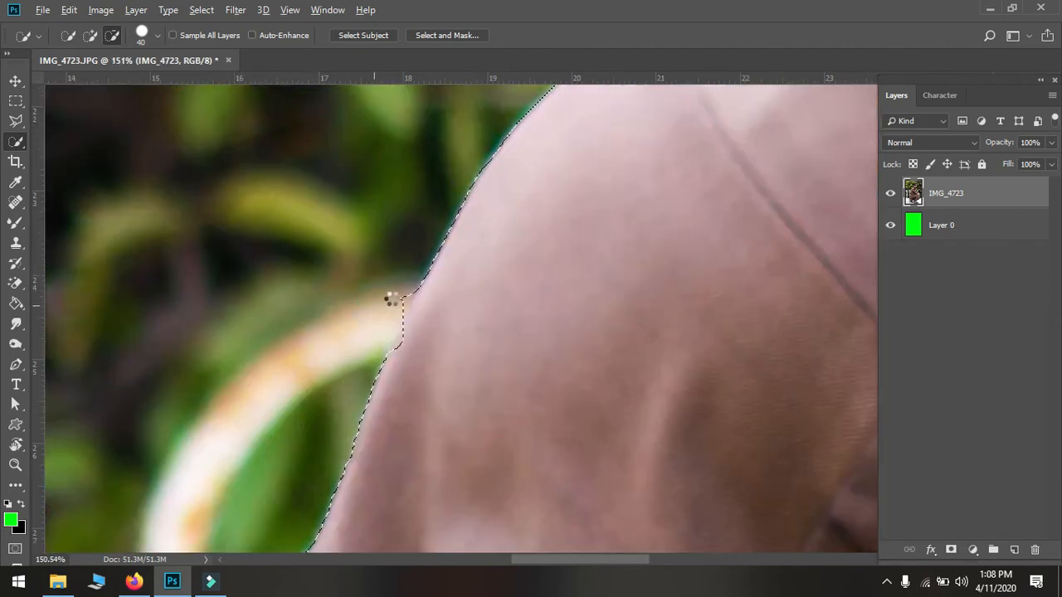
{"action": "scroll", "coordinate": [374, 402], "scroll_direction": "down", "scroll_amount": 6}
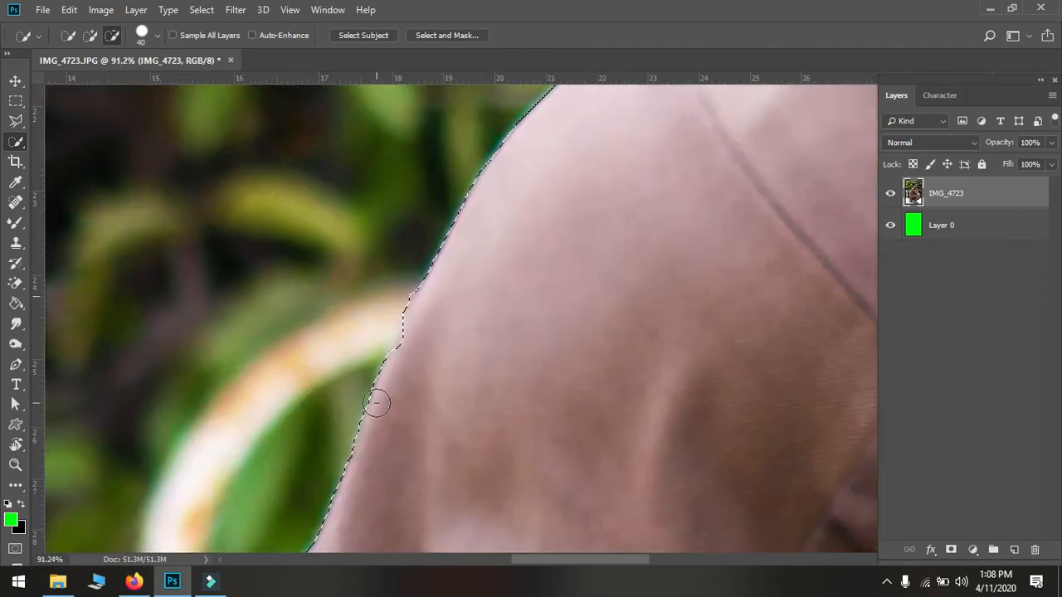
{"action": "scroll", "coordinate": [375, 403], "scroll_direction": "down", "scroll_amount": 6}
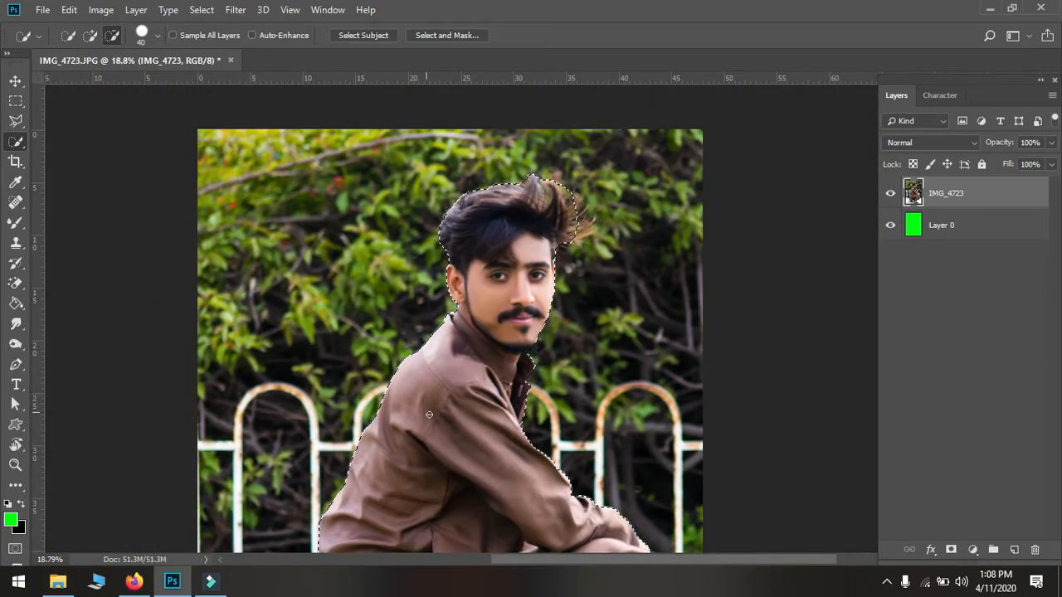
{"action": "scroll", "coordinate": [449, 427], "scroll_direction": "down", "scroll_amount": 5}
{"action": "scroll", "coordinate": [428, 524], "scroll_direction": "down", "scroll_amount": 1}
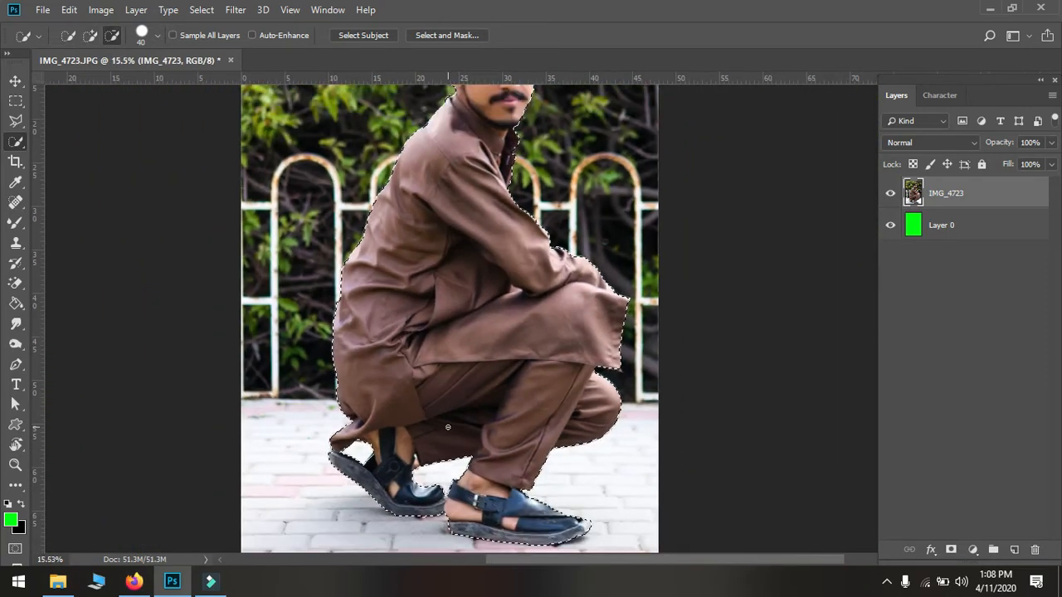
{"action": "key", "text": "ctrl+d"}
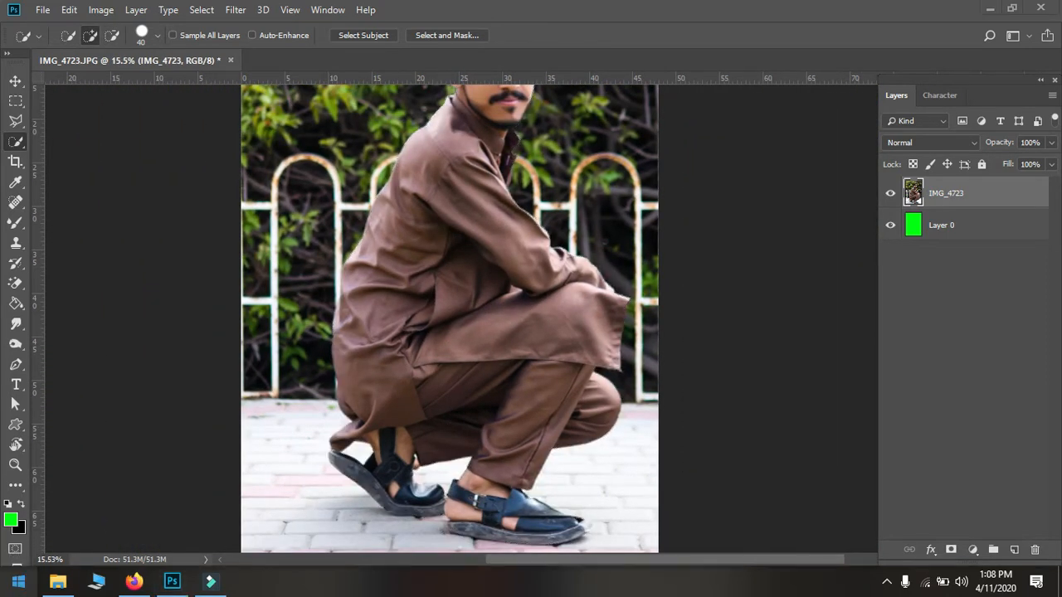
{"action": "key", "text": "super"}
{"action": "type", "text": "]"}
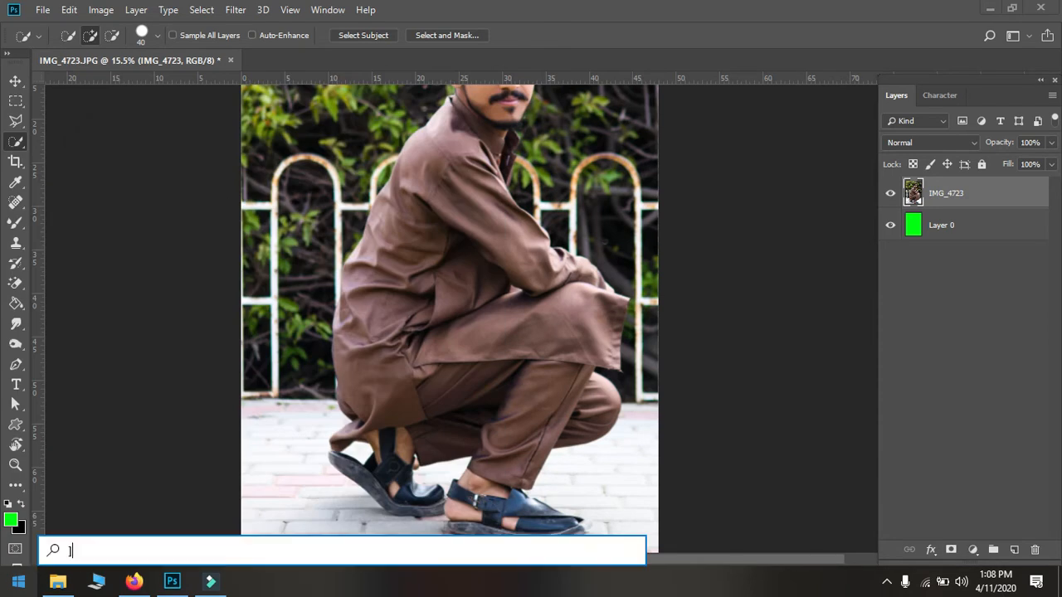
{"action": "left_click", "coordinate": [519, 370]}
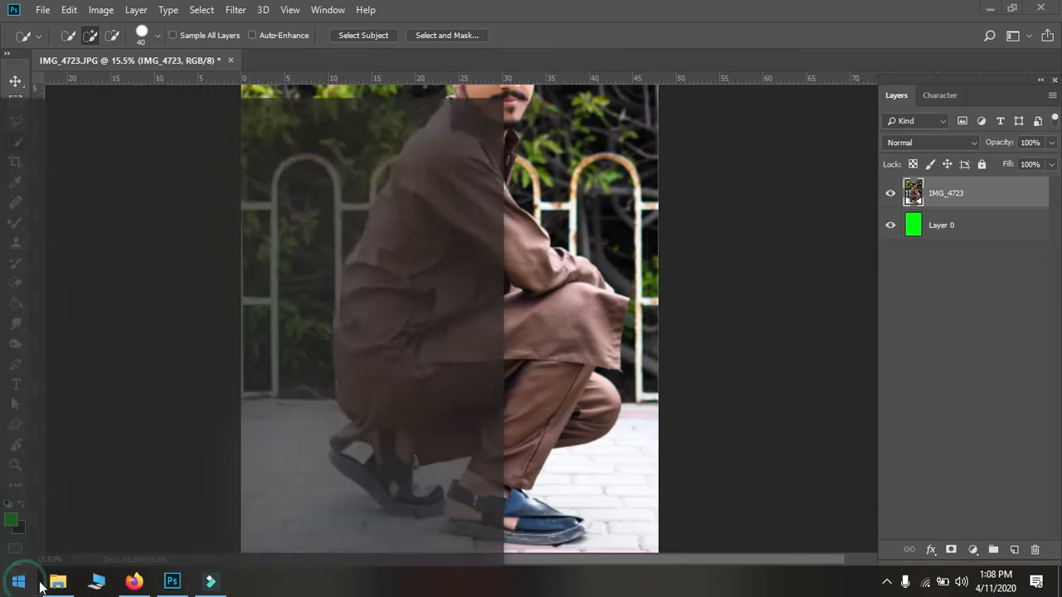
{"action": "mouse_move", "coordinate": [71, 584]}
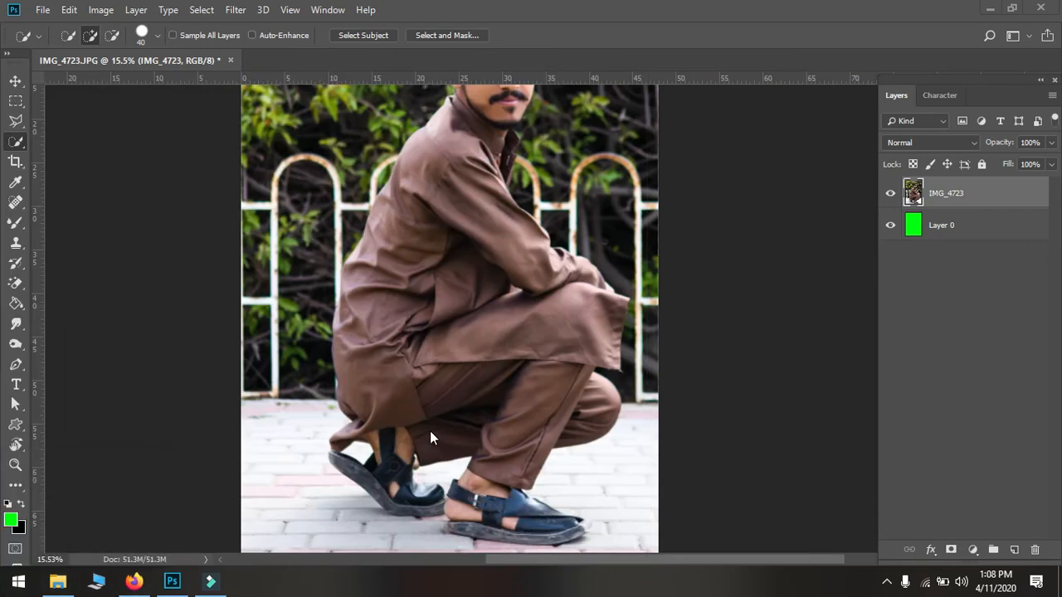
{"action": "left_click", "coordinate": [485, 217]}
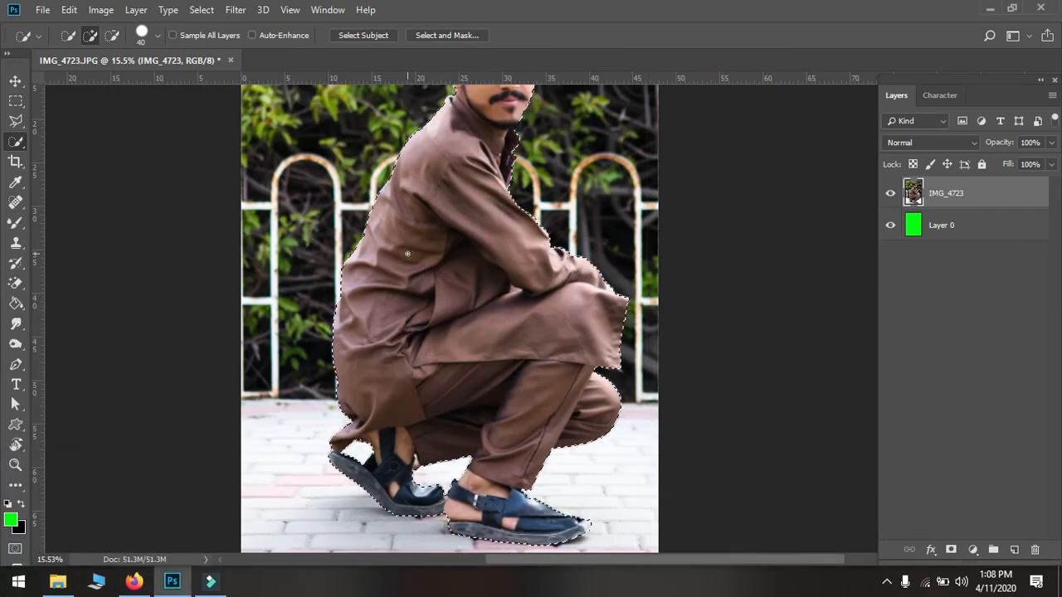
Step: Copy the selected man from the IMG_4723 layer onto a new layer
{"action": "scroll", "coordinate": [406, 246], "scroll_direction": "up", "scroll_amount": 1}
{"action": "scroll", "coordinate": [406, 246], "scroll_direction": "up", "scroll_amount": 1}
{"action": "scroll", "coordinate": [407, 246], "scroll_direction": "down", "scroll_amount": 1}
{"action": "scroll", "coordinate": [470, 448], "scroll_direction": "up", "scroll_amount": 3}
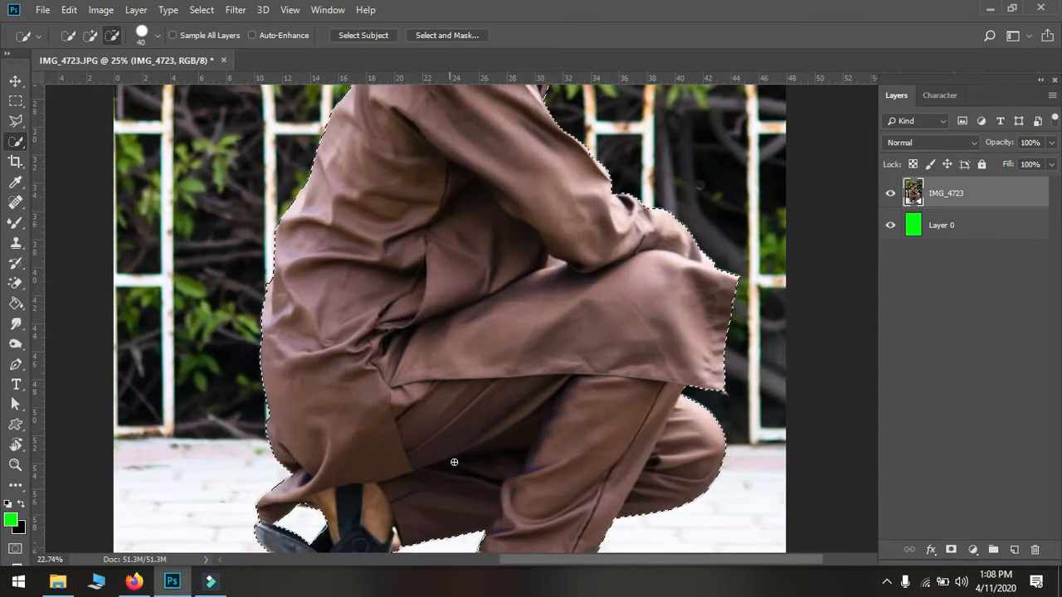
{"action": "scroll", "coordinate": [473, 415], "scroll_direction": "down", "scroll_amount": 1}
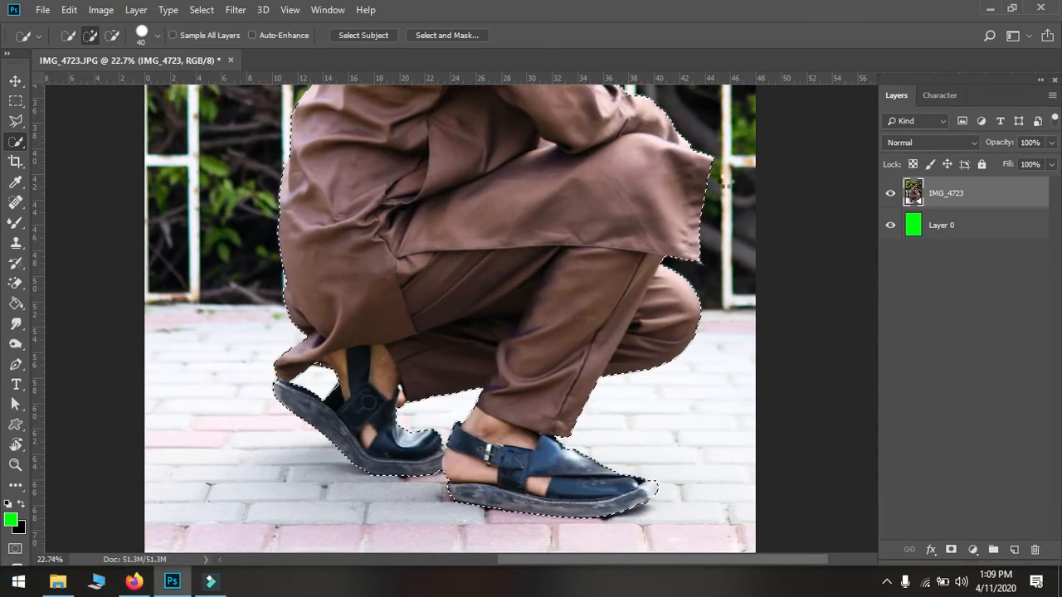
{"action": "key", "text": "ctrl+j"}
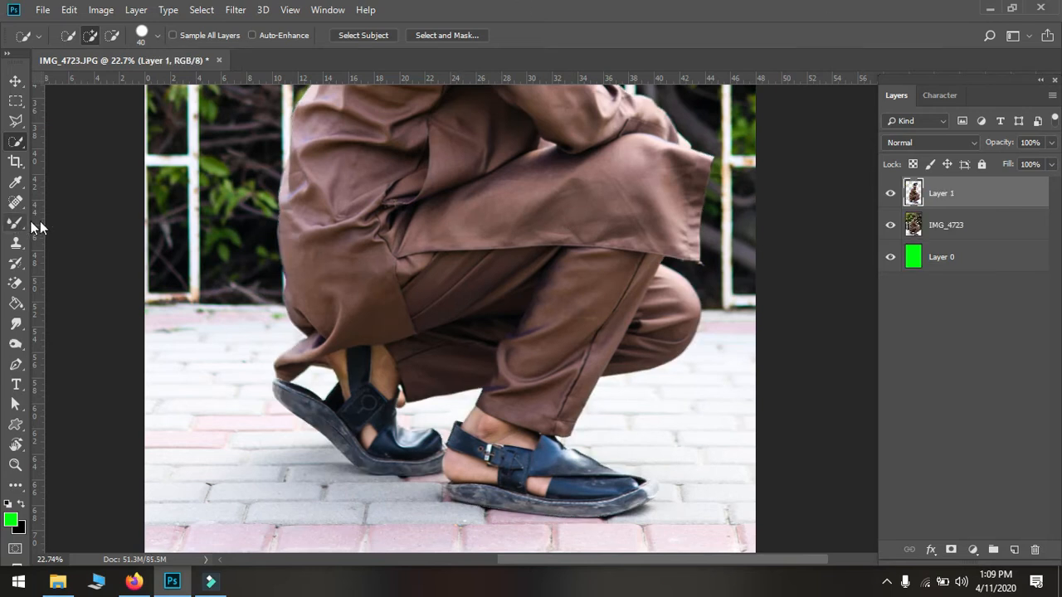
Step: Place the autumn tree picture 359cf94c47f68391b719e4b1ead57a02 from the nested backgrounds folder on drive D: into the portrait document
{"action": "scroll", "coordinate": [559, 280], "scroll_direction": "down", "scroll_amount": 3}
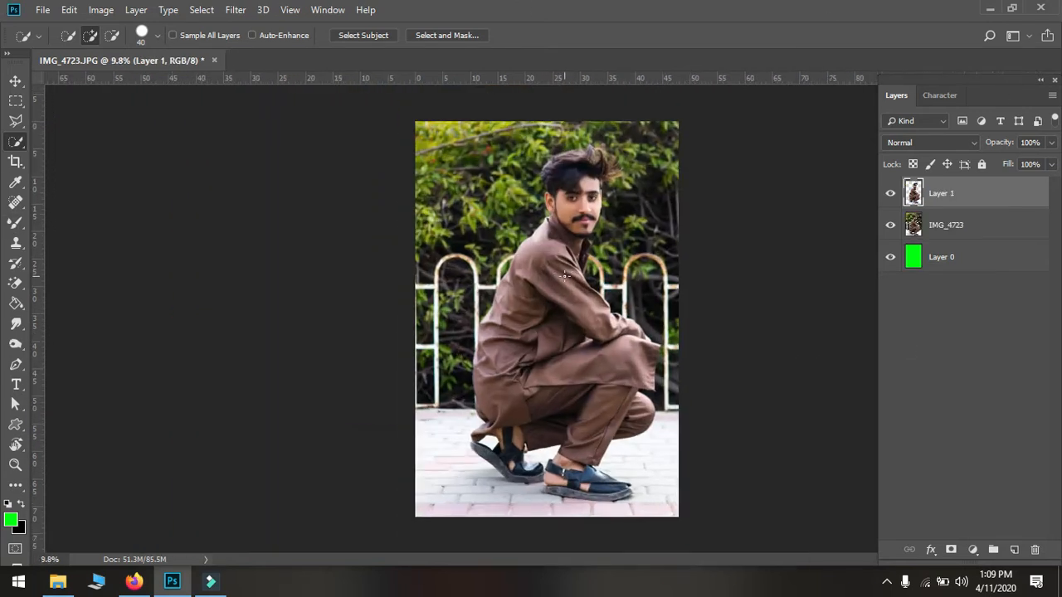
{"action": "left_click", "coordinate": [58, 581]}
{"action": "left_click", "coordinate": [74, 519]}
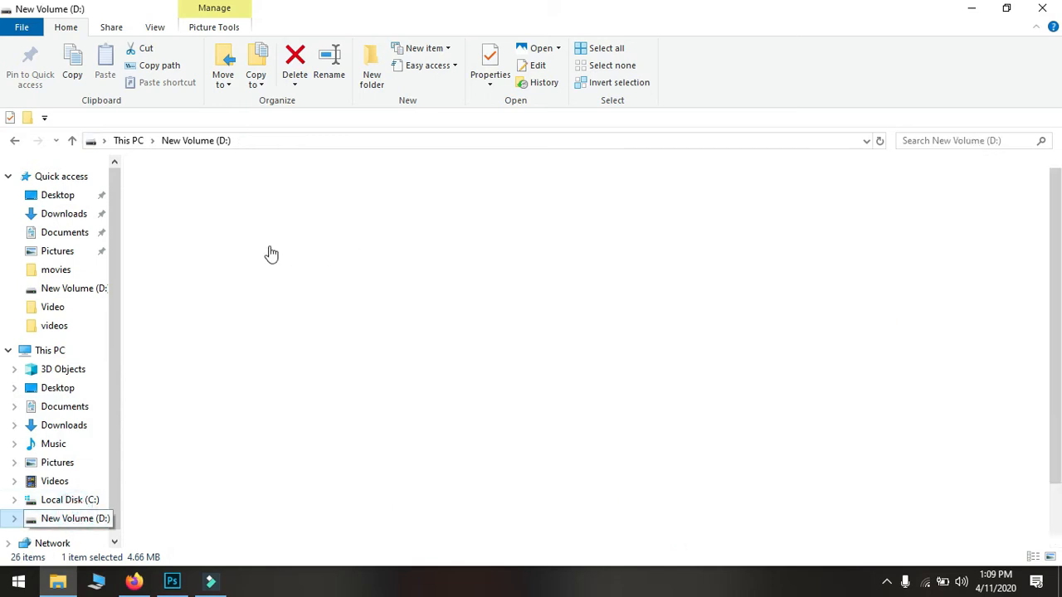
{"action": "double_click", "coordinate": [269, 246]}
{"action": "double_click", "coordinate": [195, 241]}
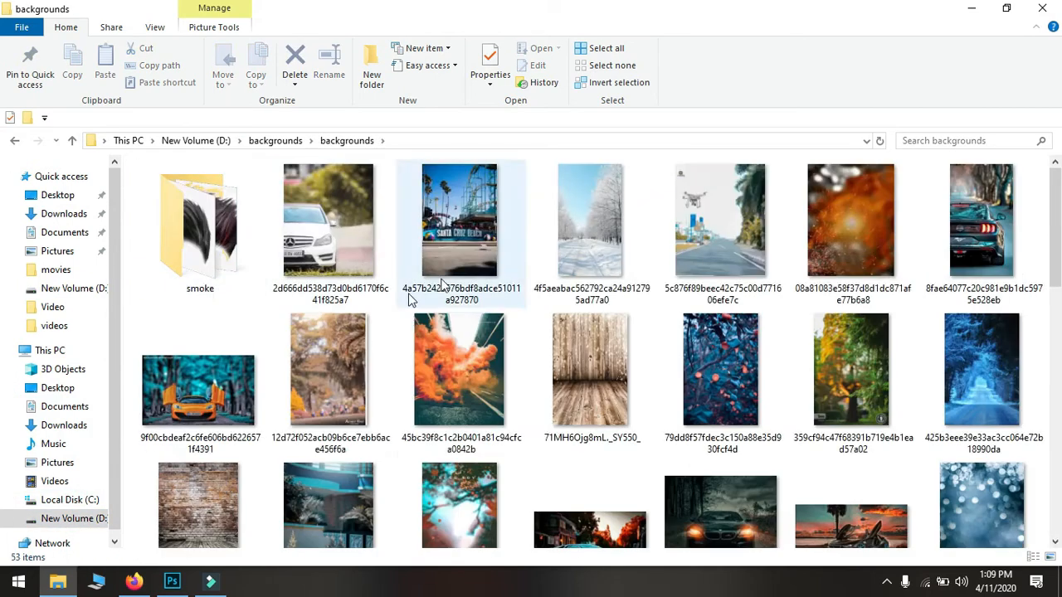
{"action": "scroll", "coordinate": [326, 405], "scroll_direction": "down", "scroll_amount": 1}
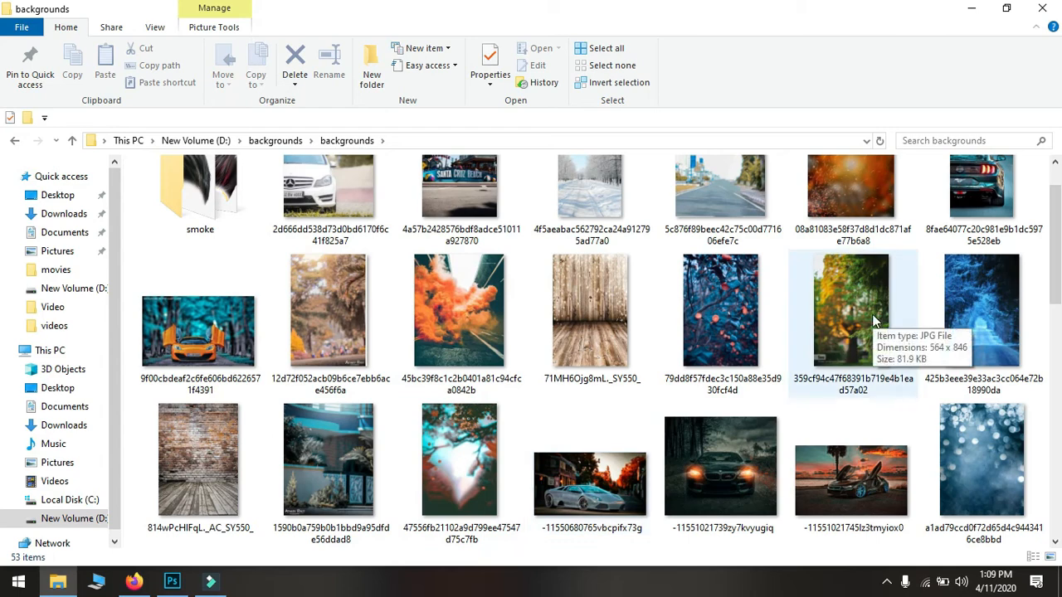
{"action": "left_click_drag", "start_coordinate": [872, 313], "coordinate": [551, 380]}
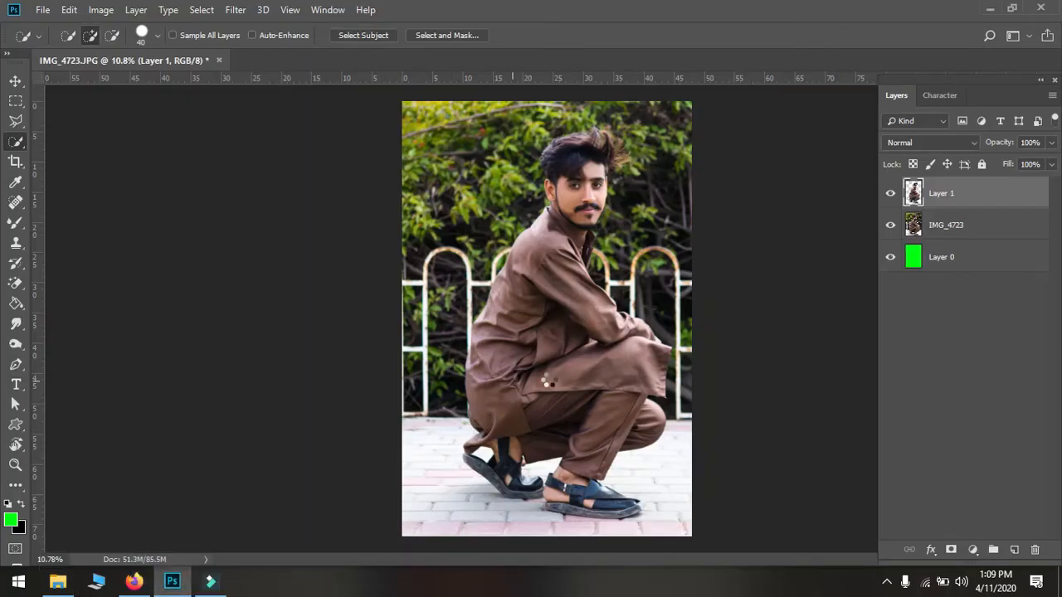
Step: Enlarge the placed autumn picture to cover the canvas and move its layer directly below Layer 1
{"action": "left_click_drag", "start_coordinate": [613, 424], "coordinate": [633, 448]}
{"action": "key", "text": "Return"}
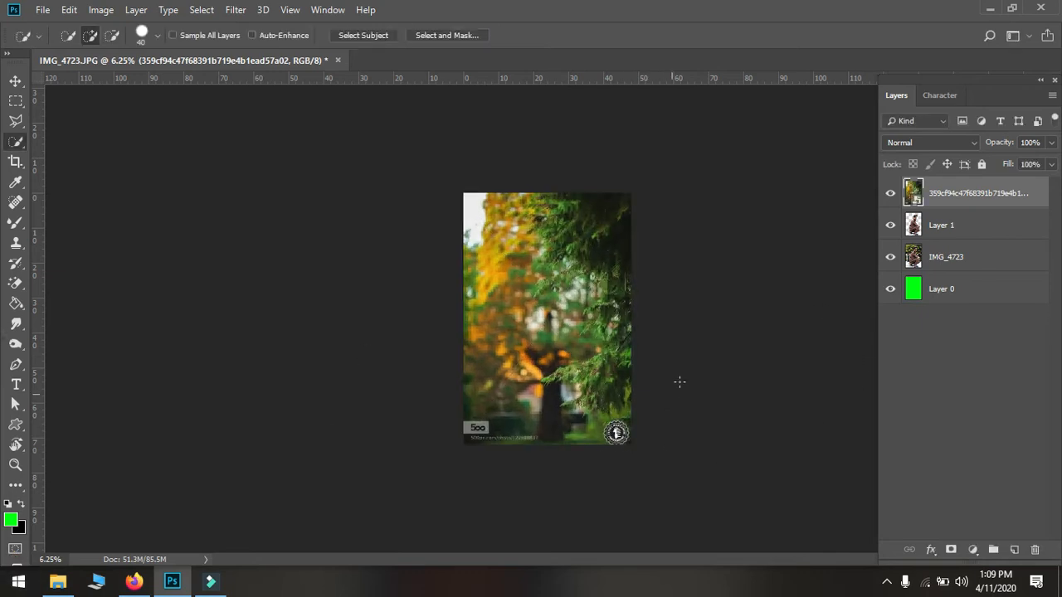
{"action": "left_click_drag", "start_coordinate": [975, 216], "coordinate": [976, 235]}
{"action": "scroll", "coordinate": [531, 332], "scroll_direction": "up", "scroll_amount": 2}
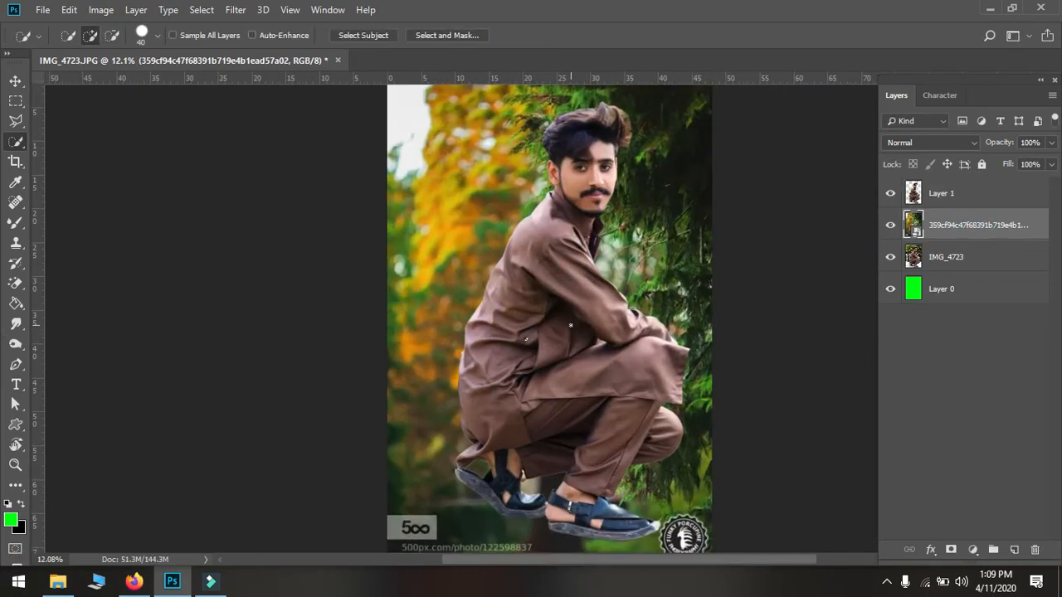
Step: Move the cut-out man on Layer 1 slightly lower over the autumn background
{"action": "key", "text": "v"}
{"action": "left_click_drag", "start_coordinate": [552, 302], "coordinate": [545, 328]}
{"action": "key", "text": "ctrl+t"}
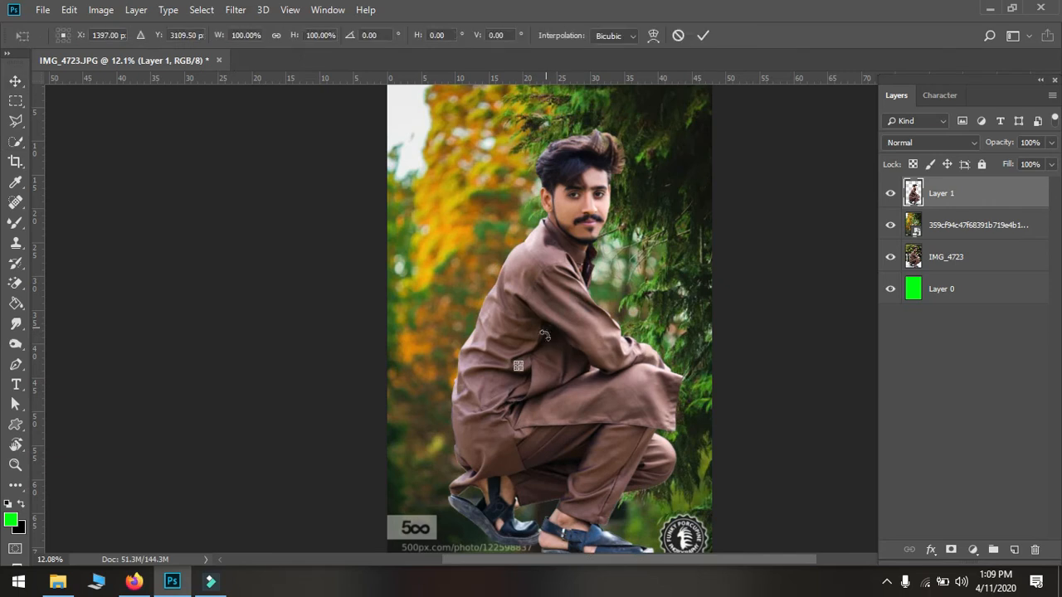
{"action": "key", "text": "Return"}
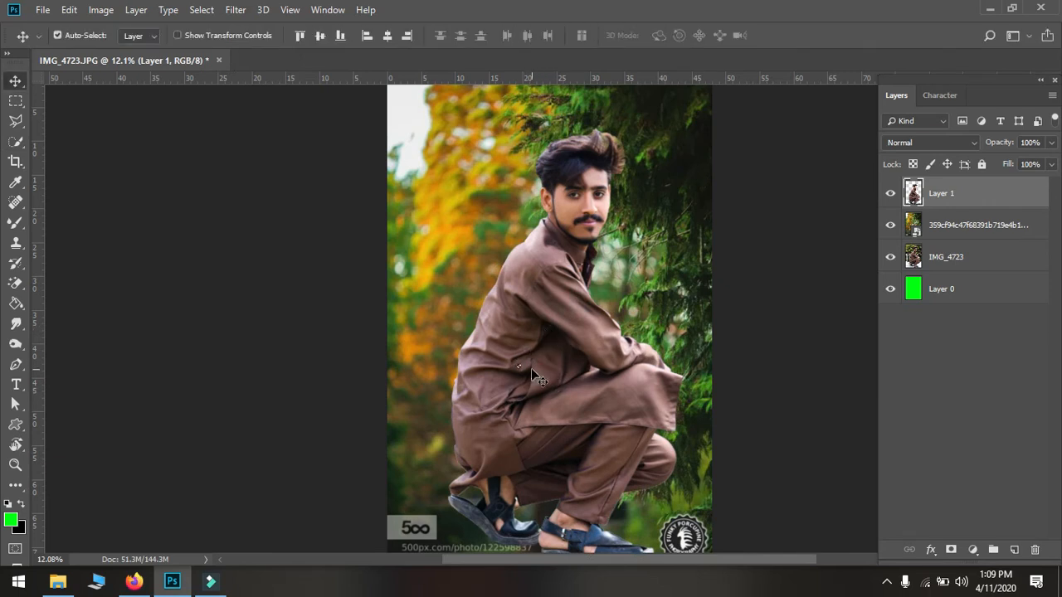
{"action": "left_click_drag", "start_coordinate": [494, 267], "coordinate": [560, 326]}
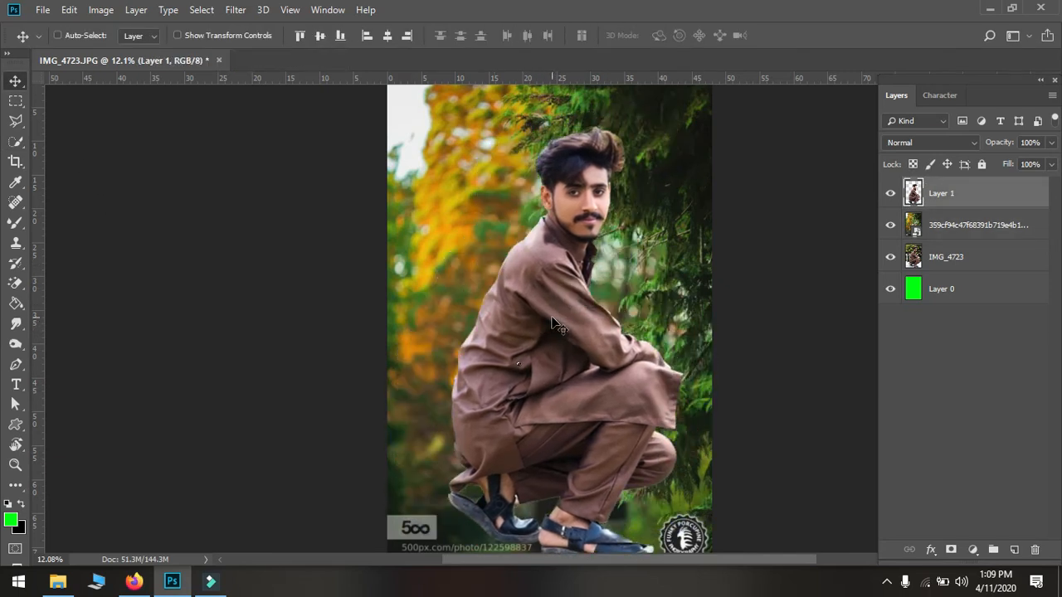
{"action": "key", "text": "ctrl+t"}
{"action": "scroll", "coordinate": [552, 358], "scroll_direction": "down", "scroll_amount": 1}
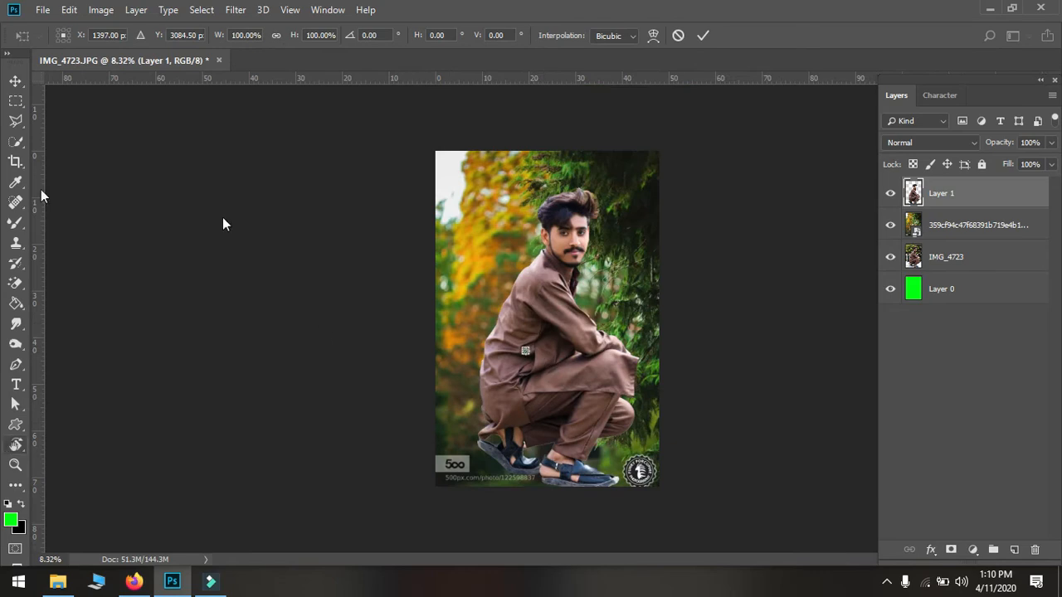
{"action": "key", "text": "Return"}
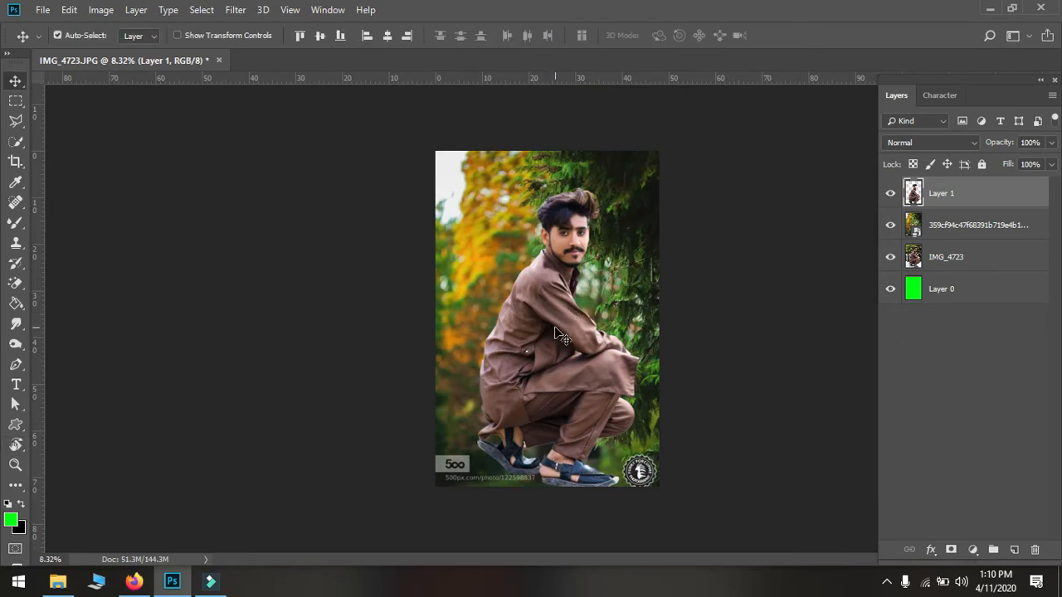
Step: Lower the cut-out man further and scale him down proportionally so his sandals sit near the picture's bottom edge
{"action": "scroll", "coordinate": [531, 370], "scroll_direction": "up", "scroll_amount": 6}
{"action": "left_click", "coordinate": [17, 106]}
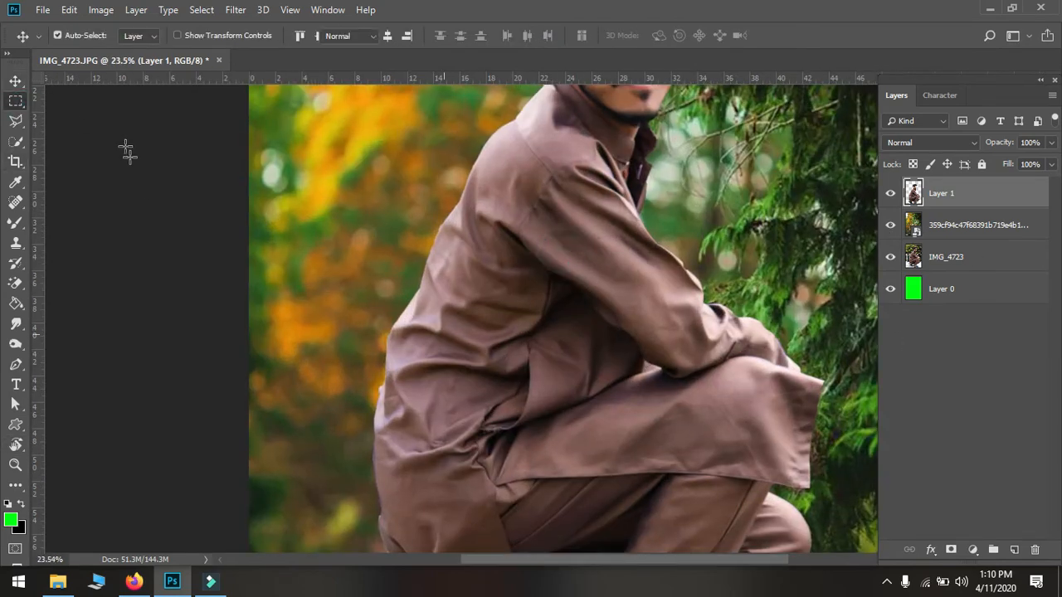
{"action": "left_click", "coordinate": [17, 82]}
{"action": "scroll", "coordinate": [357, 228], "scroll_direction": "down", "scroll_amount": 5}
{"action": "left_click_drag", "start_coordinate": [555, 280], "coordinate": [548, 296]}
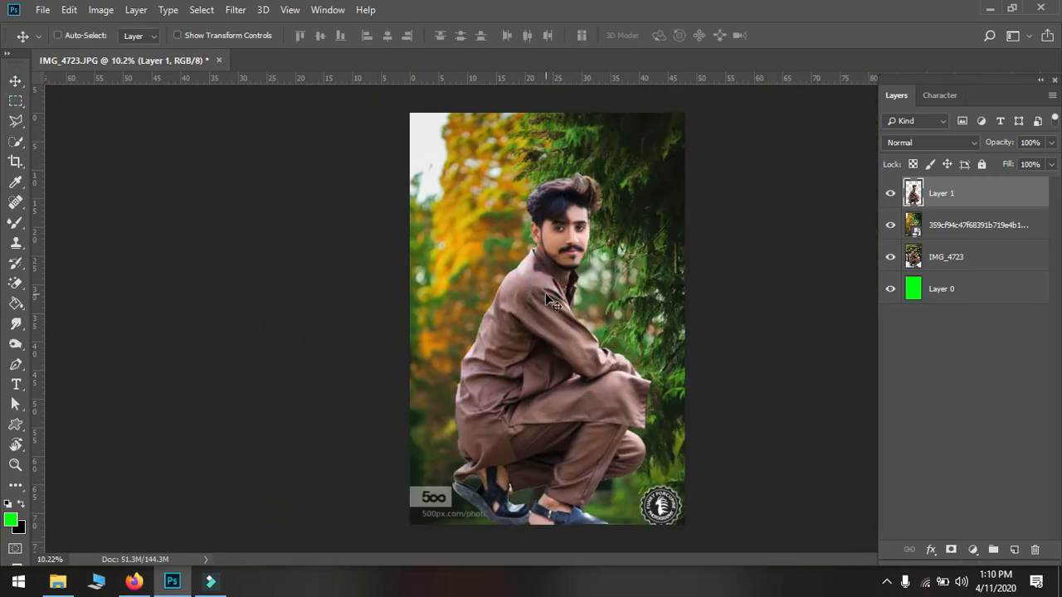
{"action": "key", "text": "ctrl+t"}
{"action": "left_click_drag", "start_coordinate": [655, 540], "coordinate": [572, 495]}
{"action": "key", "text": "Return"}
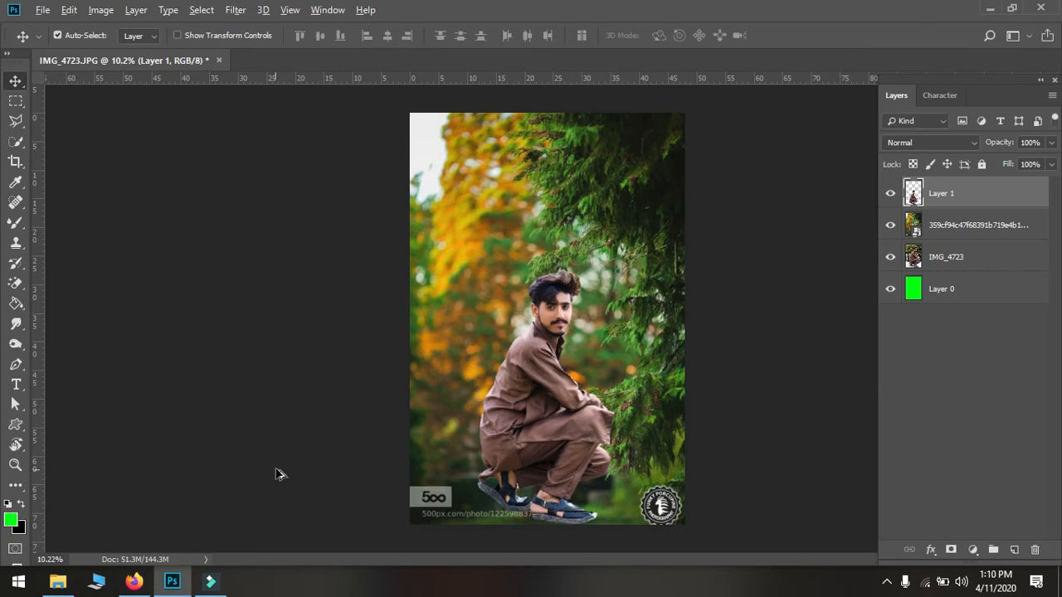
Step: Nudge the scaled-down man slightly to the right on the autumn background
{"action": "scroll", "coordinate": [677, 290], "scroll_direction": "down", "scroll_amount": 3}
{"action": "scroll", "coordinate": [613, 315], "scroll_direction": "up", "scroll_amount": 4}
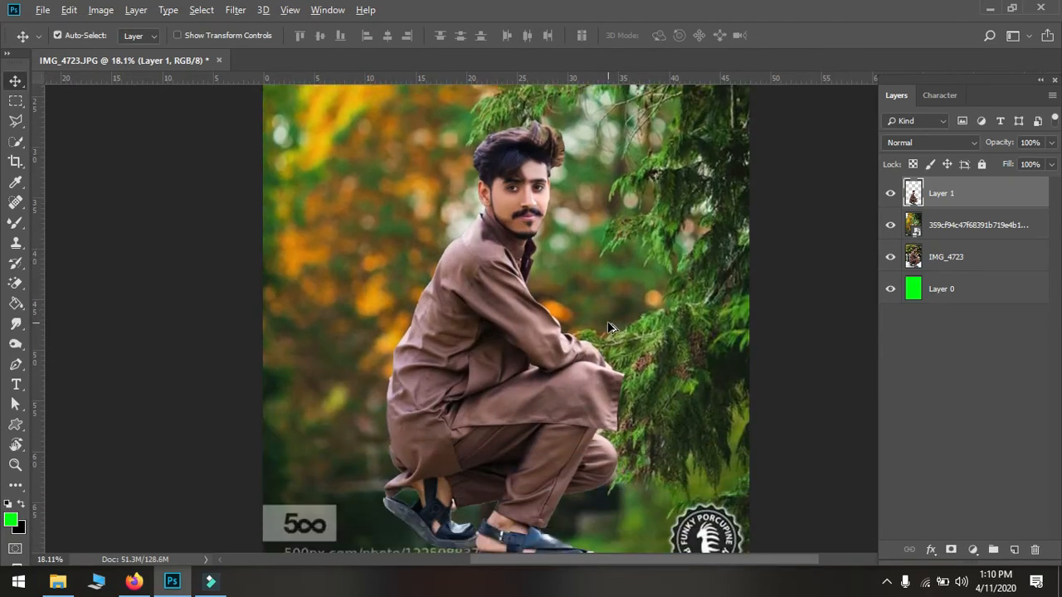
{"action": "left_click_drag", "start_coordinate": [519, 459], "coordinate": [530, 459]}
Step: Examine how the man's hair and outline blend with the autumn background, both up close and in full view
{"action": "scroll", "coordinate": [529, 458], "scroll_direction": "down", "scroll_amount": 3}
{"action": "scroll", "coordinate": [552, 430], "scroll_direction": "down", "scroll_amount": 1}
{"action": "scroll", "coordinate": [570, 412], "scroll_direction": "up", "scroll_amount": 5}
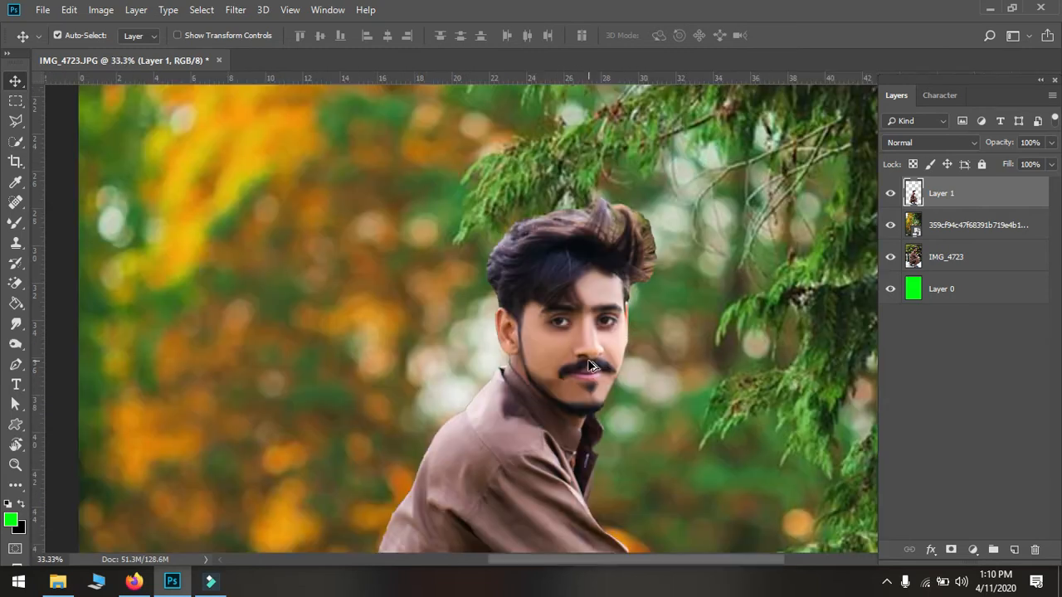
{"action": "scroll", "coordinate": [610, 391], "scroll_direction": "down", "scroll_amount": 6}
{"action": "scroll", "coordinate": [610, 391], "scroll_direction": "up", "scroll_amount": 2}
{"action": "scroll", "coordinate": [609, 391], "scroll_direction": "down", "scroll_amount": 2}
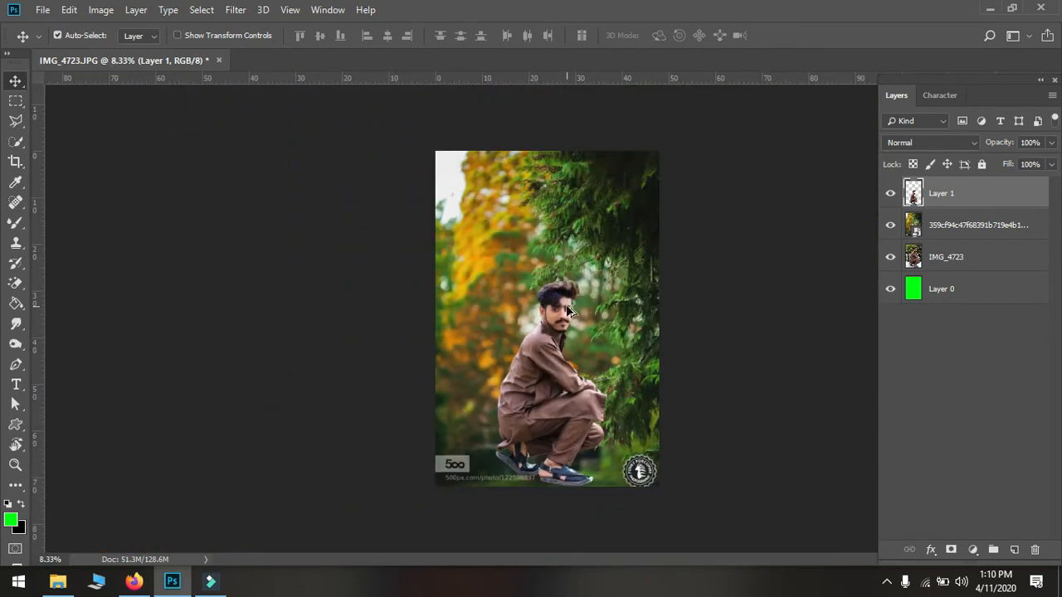
{"action": "scroll", "coordinate": [568, 310], "scroll_direction": "up", "scroll_amount": 4}
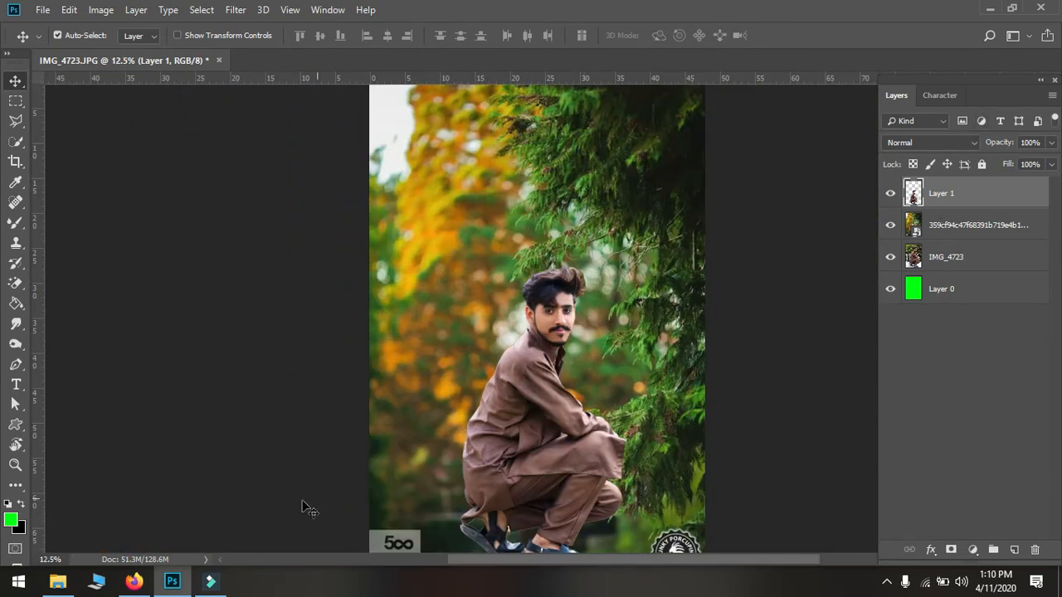
{"action": "left_click", "coordinate": [58, 581]}
{"action": "scroll", "coordinate": [448, 394], "scroll_direction": "down", "scroll_amount": 4}
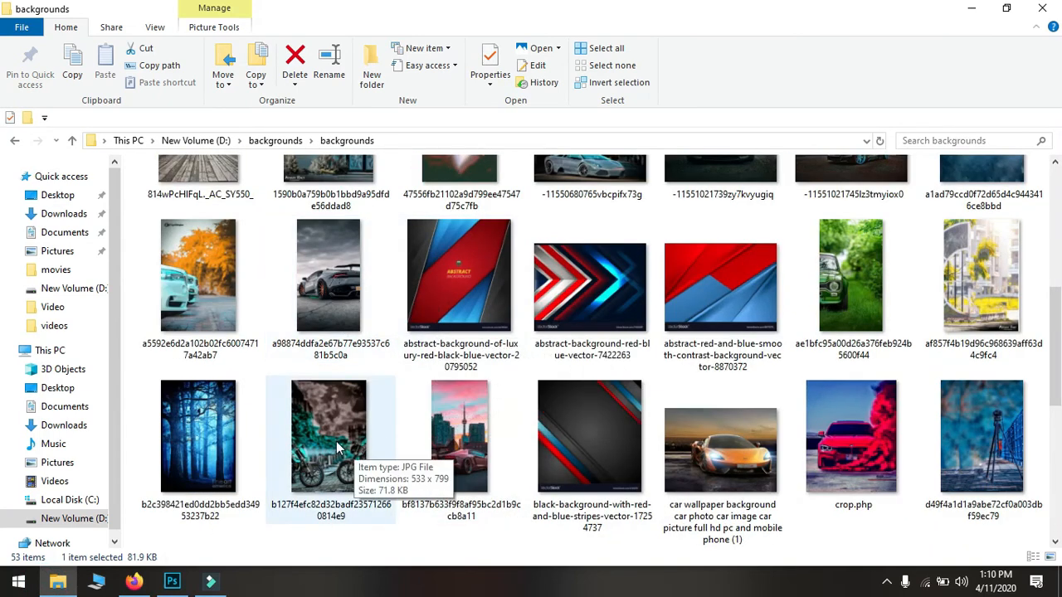
{"action": "left_click", "coordinate": [172, 581]}
{"action": "key", "text": "ctrl+t"}
{"action": "scroll", "coordinate": [630, 388], "scroll_direction": "down", "scroll_amount": 2}
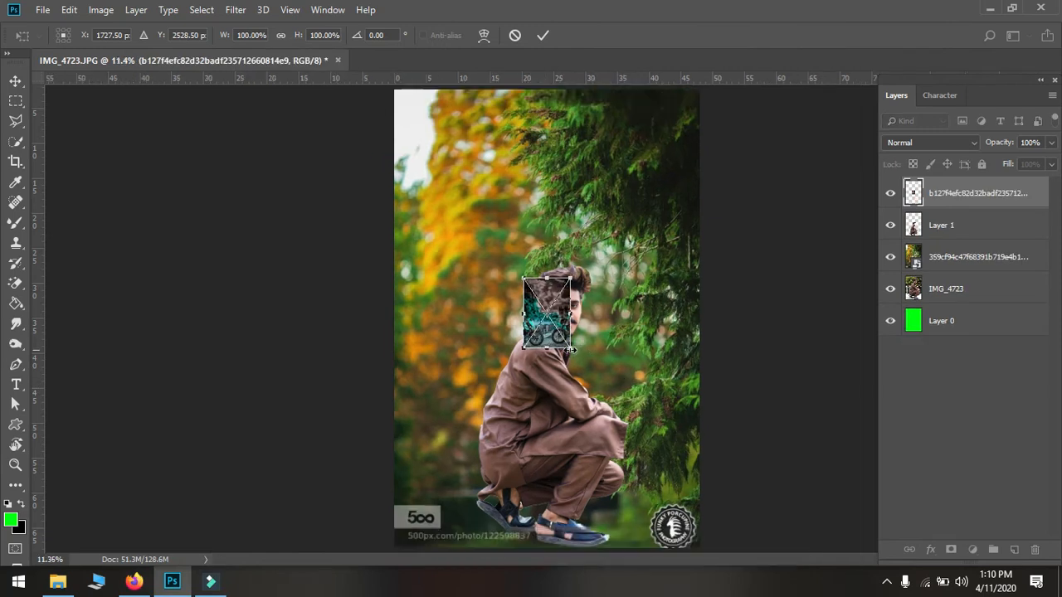
Step: Scale the motorbike picture to about 674% so it covers the canvas, and move its layer directly below Layer 1
{"action": "left_click_drag", "start_coordinate": [568, 343], "coordinate": [687, 512]}
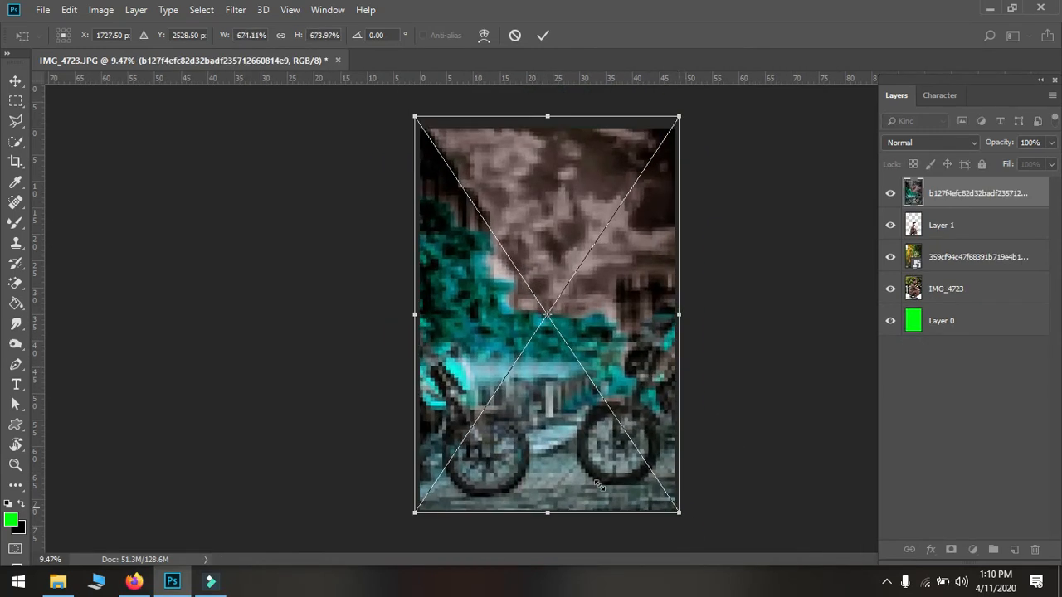
{"action": "key", "text": "Return"}
{"action": "left_click_drag", "start_coordinate": [1005, 194], "coordinate": [1007, 242]}
{"action": "key", "text": "ctrl+t"}
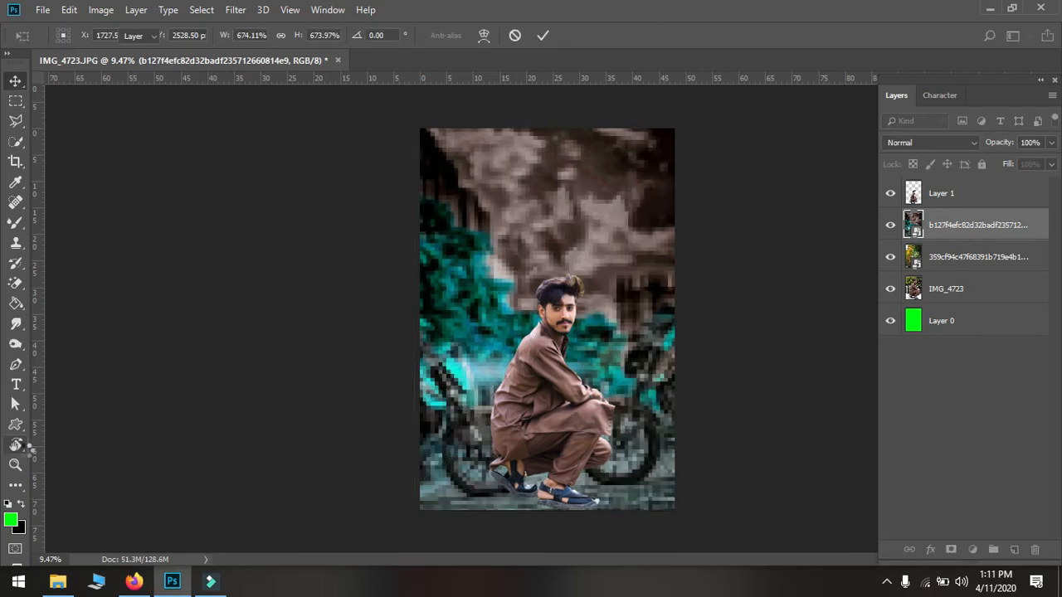
{"action": "key", "text": "Return"}
Step: Scale the man on Layer 1 to about 83% and reposition him lower, between the two motorbikes
{"action": "left_click", "coordinate": [962, 204]}
{"action": "key", "text": "ctrl+t"}
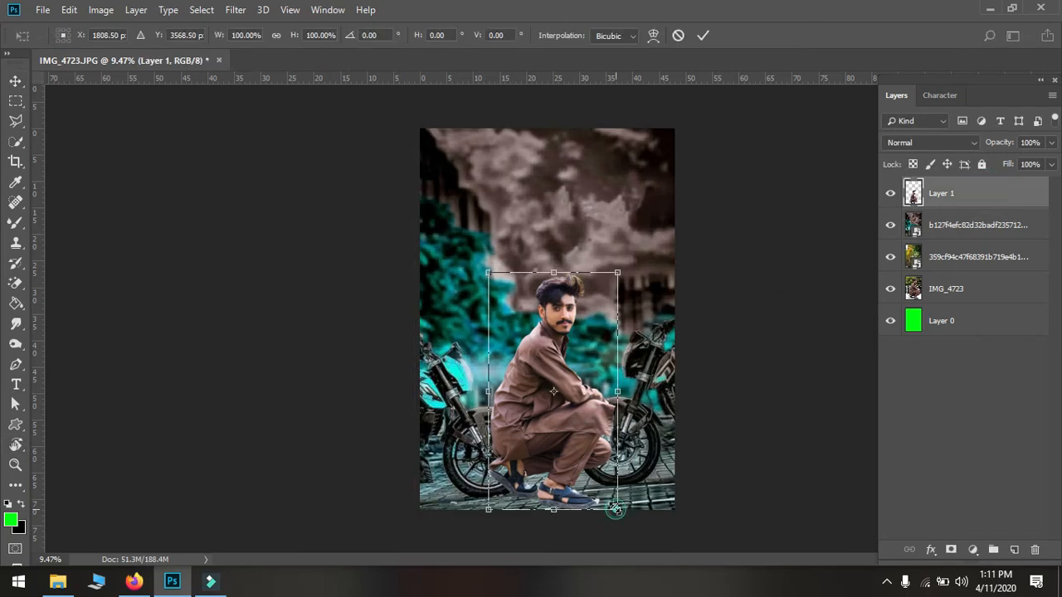
{"action": "left_click_drag", "start_coordinate": [616, 509], "coordinate": [607, 491]}
{"action": "left_click_drag", "start_coordinate": [591, 454], "coordinate": [598, 474]}
{"action": "key", "text": "Return"}
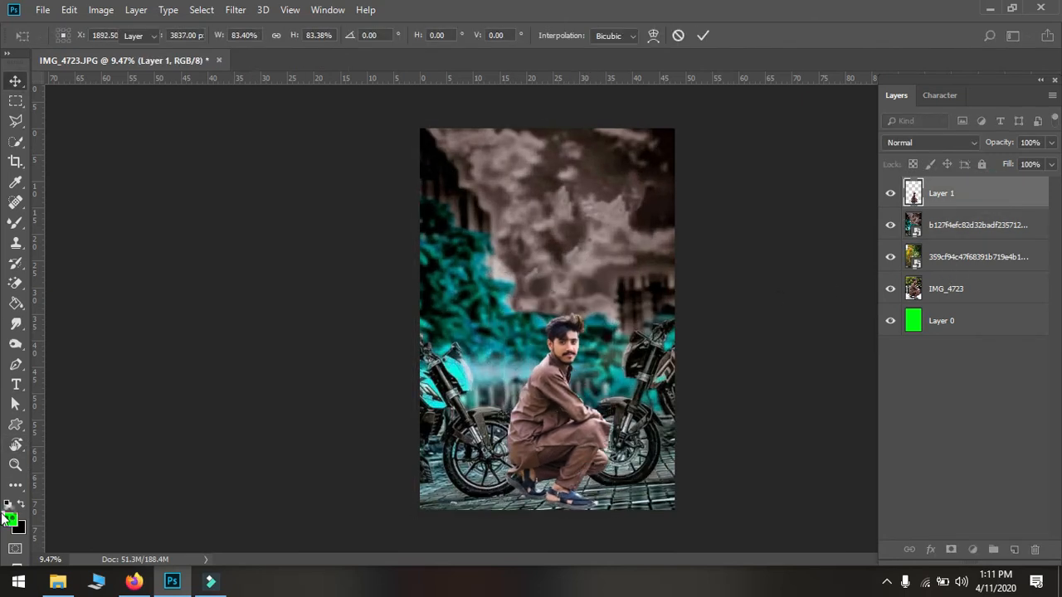
Step: Merge the man's layer and the motorbike background into a single layer
{"action": "scroll", "coordinate": [594, 352], "scroll_direction": "up", "scroll_amount": 3}
{"action": "scroll", "coordinate": [572, 357], "scroll_direction": "down", "scroll_amount": 3}
{"action": "scroll", "coordinate": [532, 360], "scroll_direction": "down", "scroll_amount": 1}
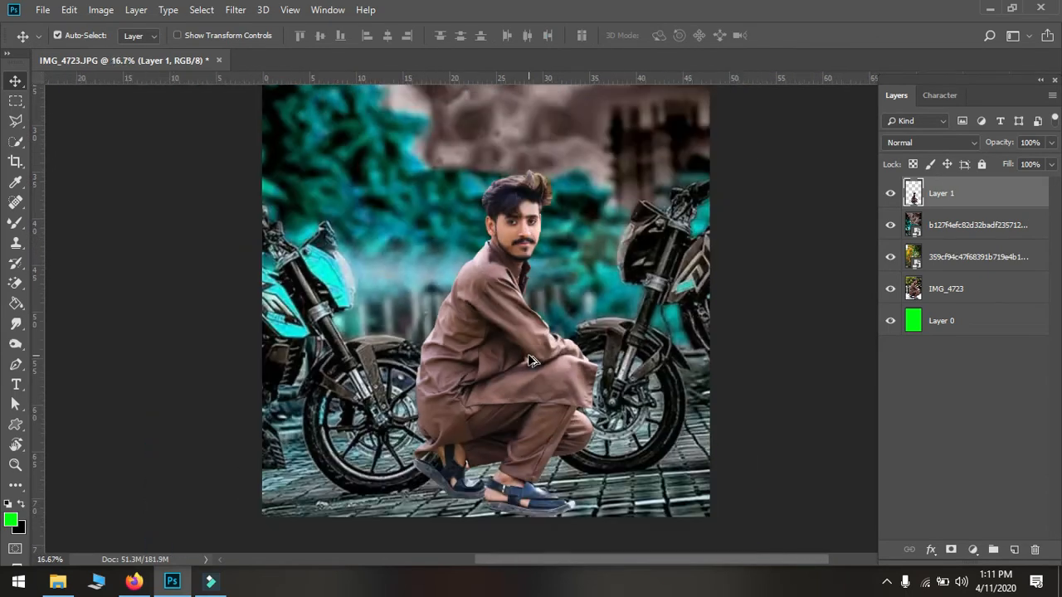
{"action": "scroll", "coordinate": [532, 360], "scroll_direction": "down", "scroll_amount": 1}
{"action": "left_click_drag", "start_coordinate": [912, 220], "coordinate": [916, 309]}
{"action": "key", "text": "ctrl+e"}
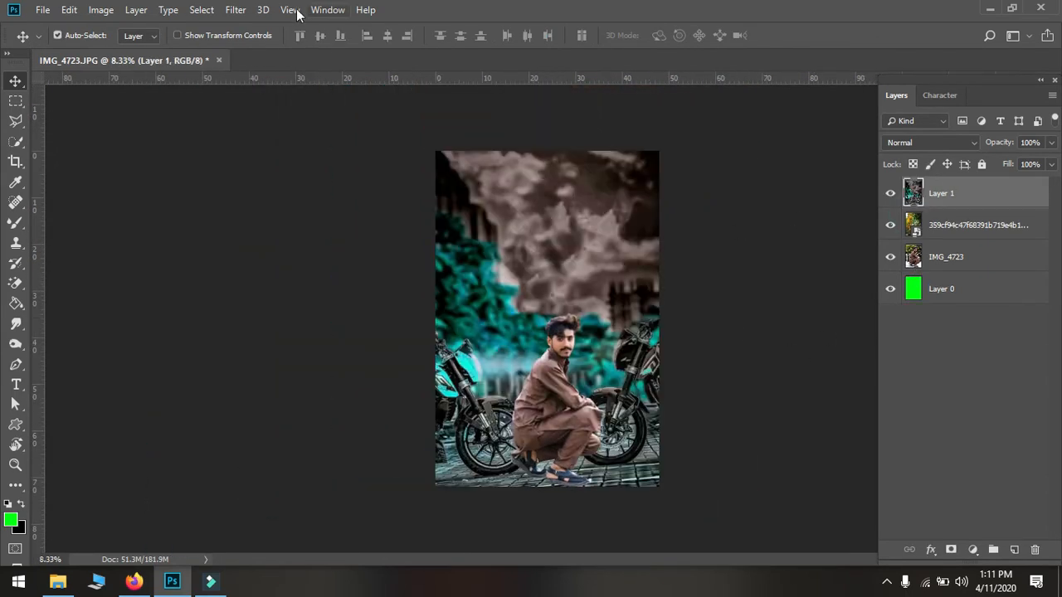
Step: In the Camera Raw filter, set exposure -0.40, contrast -3, highlights +23, shadows +13, whites +34, blacks +7, clarity +18 and vibrance +18
{"action": "left_click", "coordinate": [235, 10]}
{"action": "left_click", "coordinate": [290, 97]}
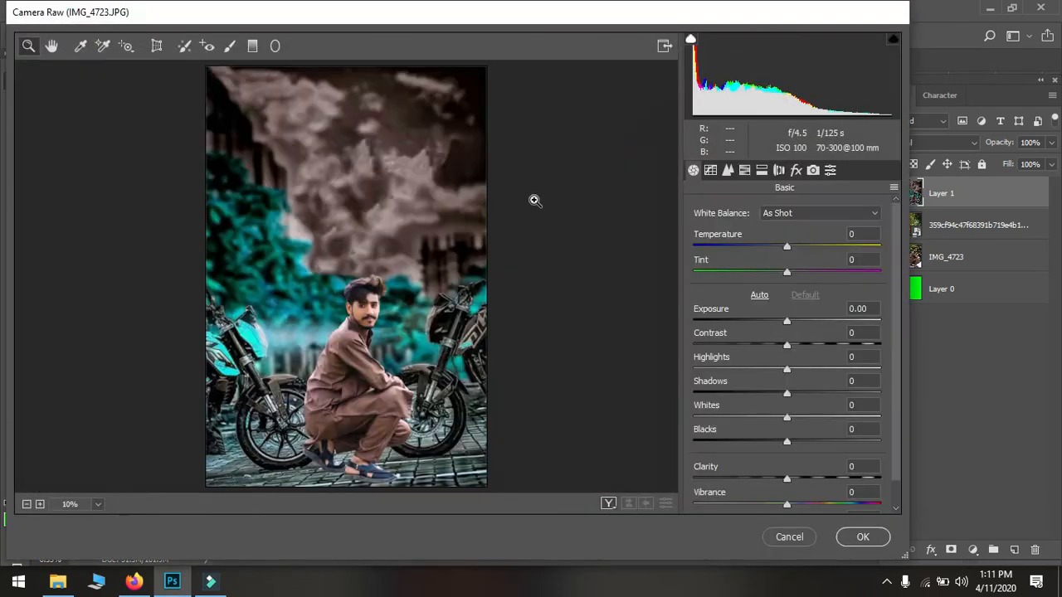
{"action": "left_click", "coordinate": [380, 273]}
{"action": "left_click_drag", "start_coordinate": [782, 328], "coordinate": [792, 442]}
{"action": "mouse_move", "coordinate": [790, 503]}
{"action": "left_mouse_down"}
{"action": "mouse_move", "coordinate": [790, 480]}
{"action": "mouse_move", "coordinate": [976, 466]}
{"action": "mouse_move", "coordinate": [795, 483]}
{"action": "left_mouse_up"}
{"action": "left_click", "coordinate": [427, 353], "text": "alt"}
{"action": "left_click", "coordinate": [428, 353], "text": "alt"}
{"action": "mouse_move", "coordinate": [848, 508]}
{"action": "left_mouse_down"}
{"action": "mouse_move", "coordinate": [955, 503]}
{"action": "mouse_move", "coordinate": [840, 506]}
{"action": "left_mouse_up"}
Step: Reduce the Camera Raw whites to +12 and the exposure to -0.65
{"action": "scroll", "coordinate": [386, 283], "scroll_direction": "up", "scroll_amount": 3}
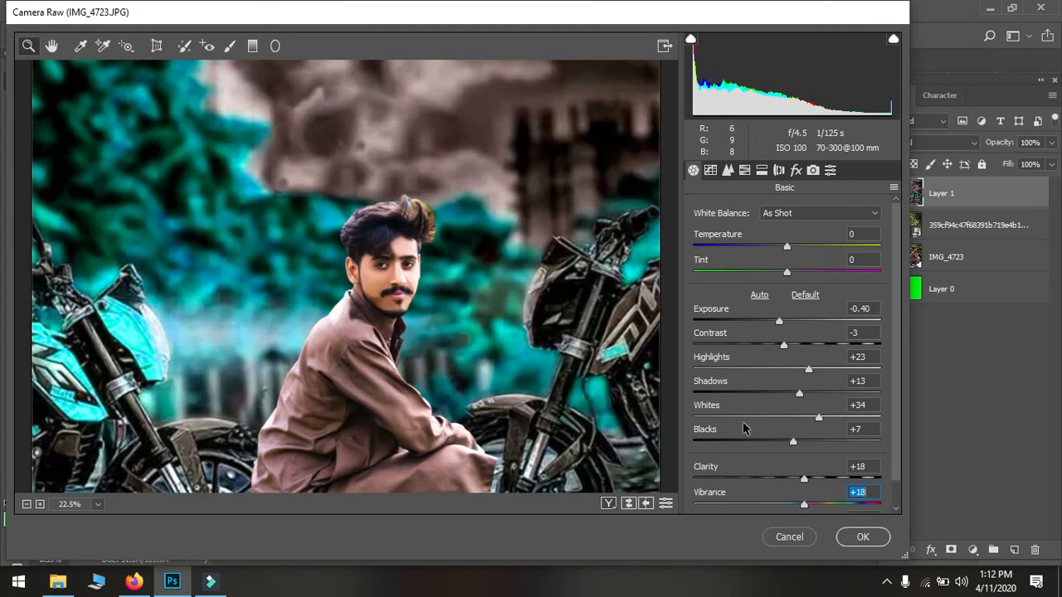
{"action": "mouse_move", "coordinate": [816, 424]}
{"action": "left_mouse_down"}
{"action": "mouse_move", "coordinate": [737, 417]}
{"action": "mouse_move", "coordinate": [802, 423]}
{"action": "left_mouse_up"}
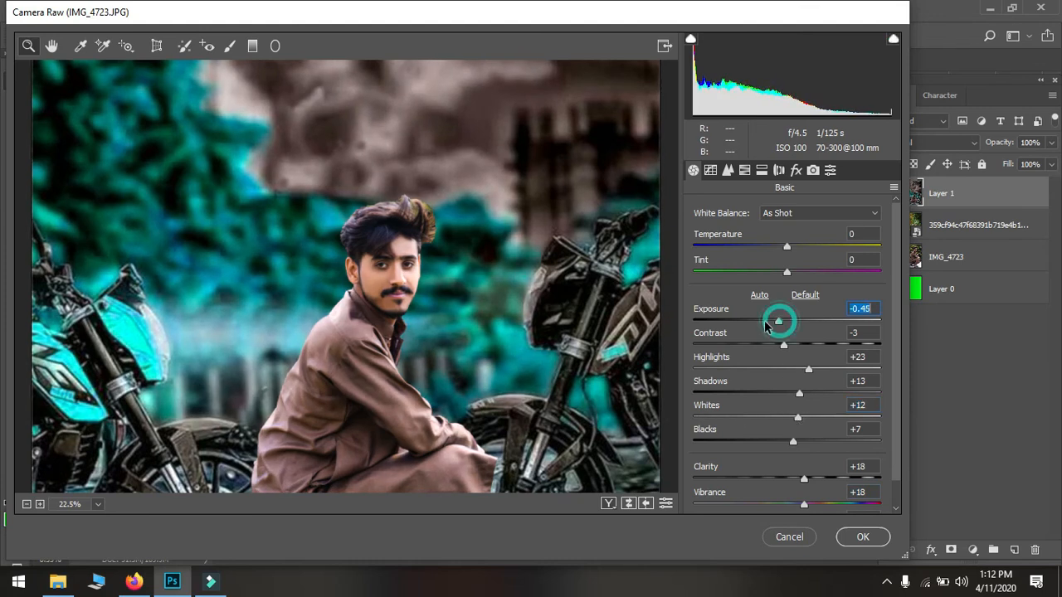
{"action": "left_click_drag", "start_coordinate": [765, 322], "coordinate": [761, 322]}
{"action": "scroll", "coordinate": [474, 346], "scroll_direction": "down", "scroll_amount": 3}
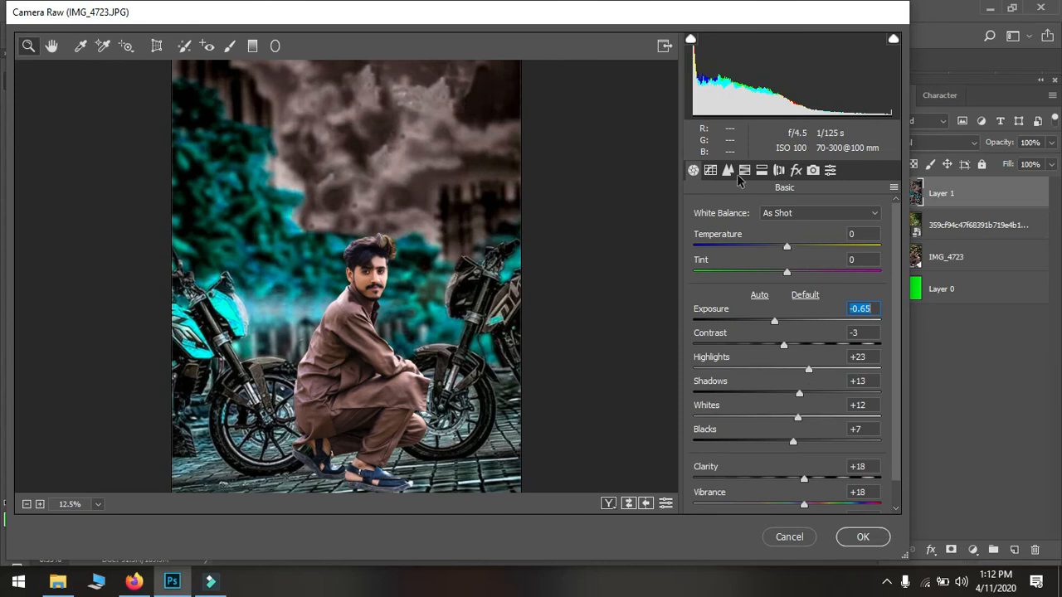
Step: Add a post-crop vignette with amount -61 and midpoint 63, and apply the Camera Raw adjustments to the merged layer
{"action": "left_click", "coordinate": [744, 170]}
{"action": "left_click", "coordinate": [778, 170]}
{"action": "left_click", "coordinate": [796, 170]}
{"action": "left_click_drag", "start_coordinate": [787, 426], "coordinate": [730, 426]}
{"action": "left_click_drag", "start_coordinate": [787, 453], "coordinate": [813, 440]}
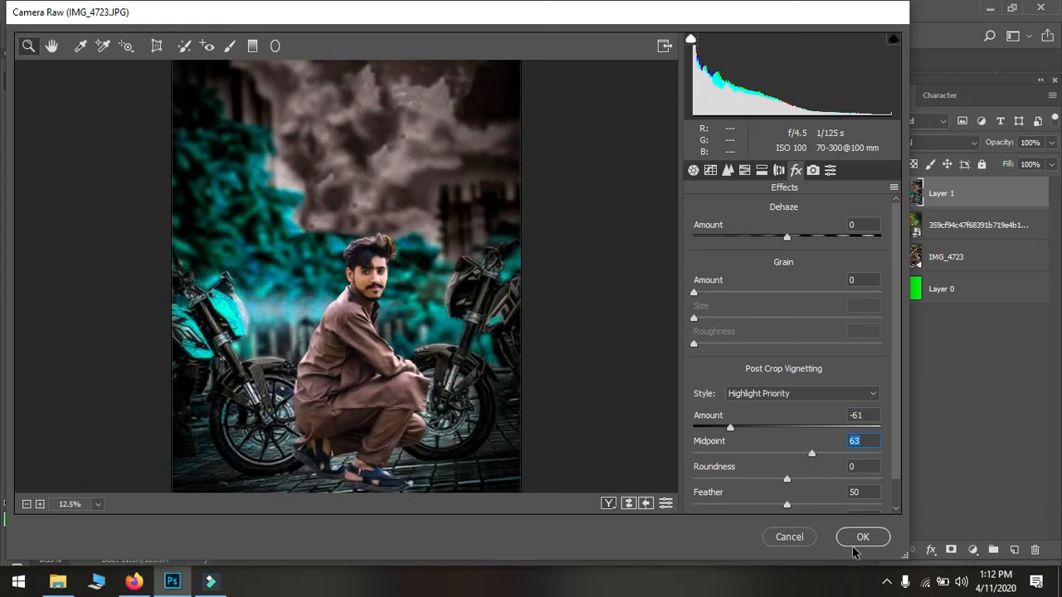
{"action": "left_click", "coordinate": [857, 541]}
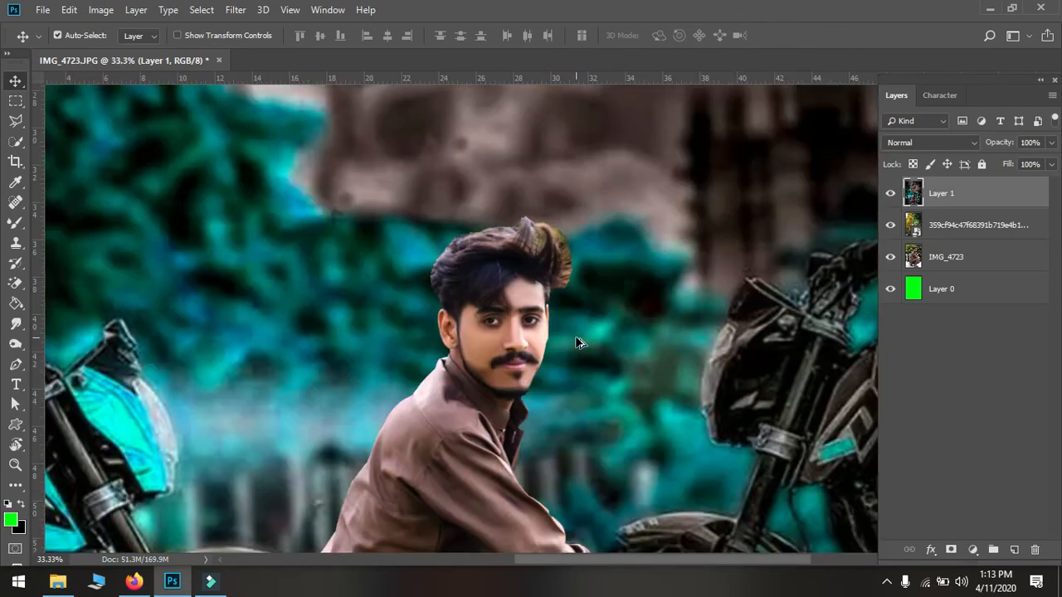
Step: Examine the graded composite around the man, the motorbikes and the cloudy backdrop
{"action": "key", "text": "ctrl+minus"}
{"action": "scroll", "coordinate": [582, 378], "scroll_direction": "down", "scroll_amount": 10}
{"action": "scroll", "coordinate": [540, 232], "scroll_direction": "down", "scroll_amount": 4}
{"action": "scroll", "coordinate": [536, 234], "scroll_direction": "up", "scroll_amount": 7}
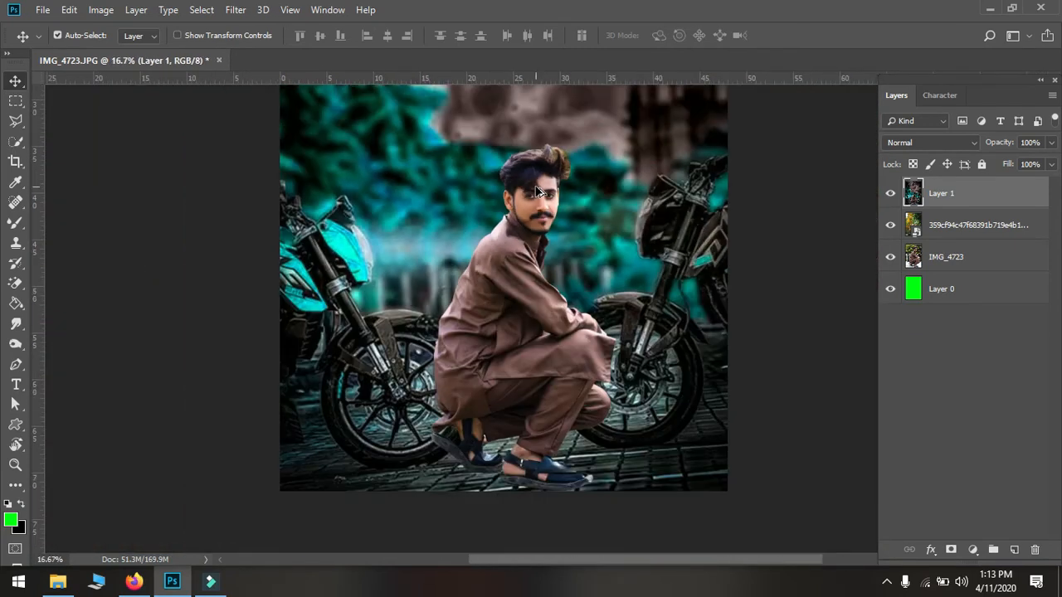
{"action": "scroll", "coordinate": [553, 200], "scroll_direction": "up", "scroll_amount": 3}
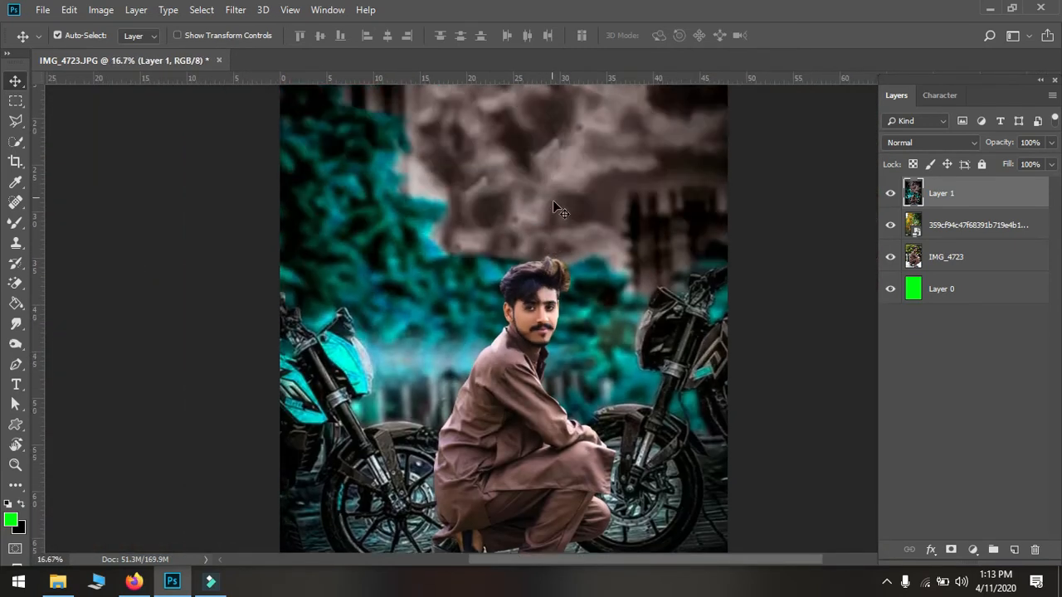
Step: Place the gold Royal Photographers logo from the saved logo images in the upper-right corner of the composite
{"action": "scroll", "coordinate": [552, 200], "scroll_direction": "down", "scroll_amount": 4}
{"action": "left_click", "coordinate": [52, 589]}
{"action": "left_click", "coordinate": [68, 142]}
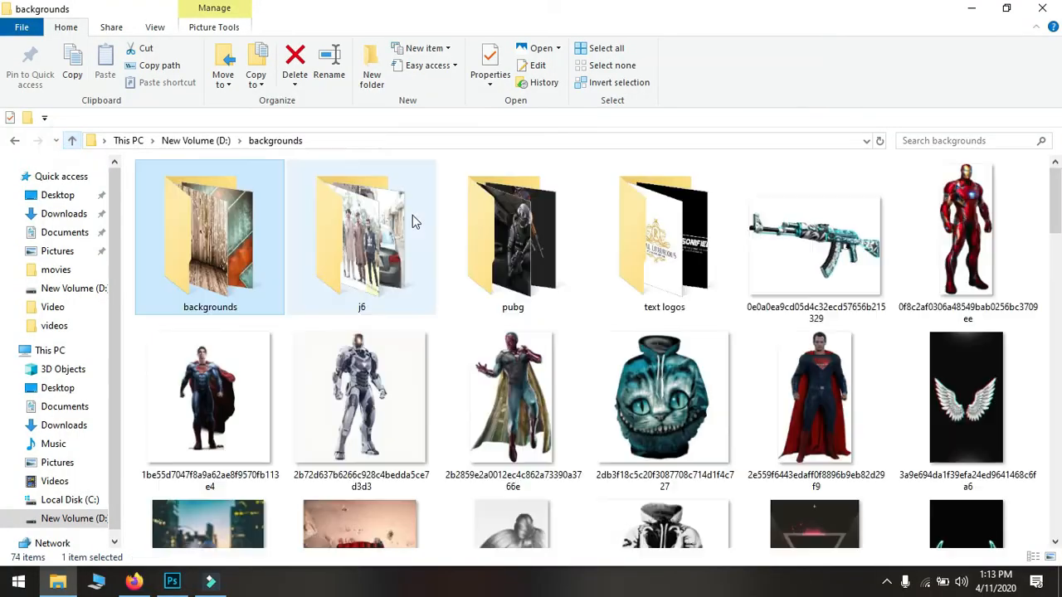
{"action": "double_click", "coordinate": [592, 228]}
{"action": "left_click_drag", "start_coordinate": [245, 214], "coordinate": [645, 155]}
{"action": "key", "text": "Return"}
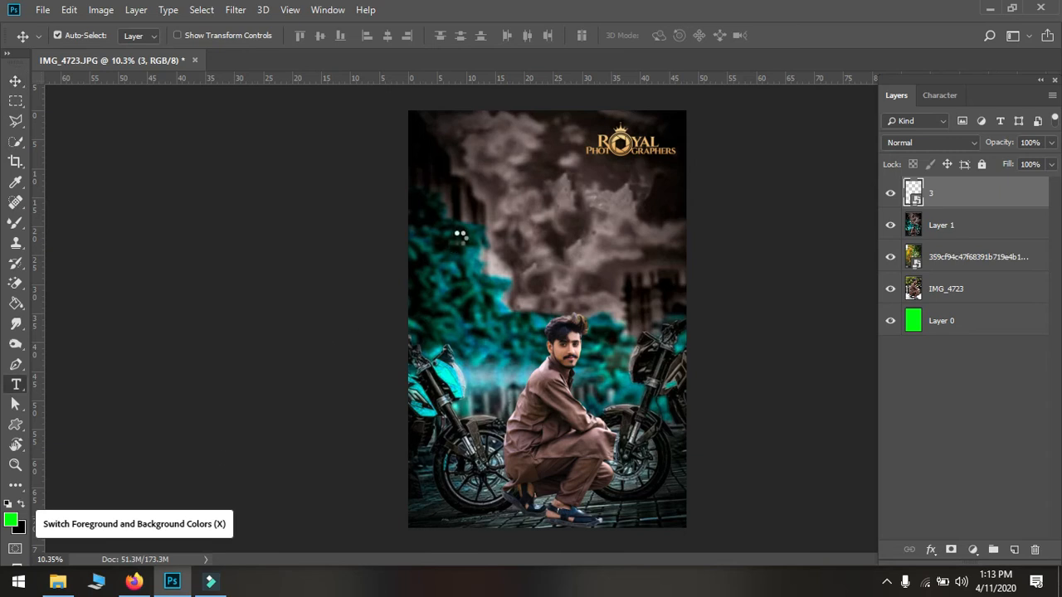
Step: Add the contact phone number as a text layer, coloured in a lighter shade of the gold sampled from the logo
{"action": "key", "text": "t"}
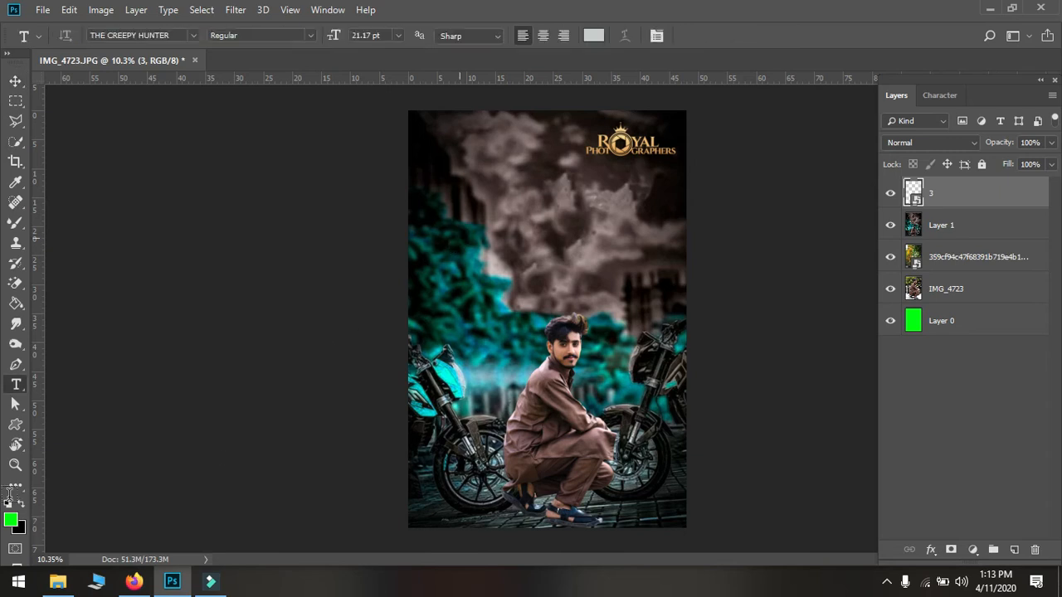
{"action": "left_click", "coordinate": [594, 37]}
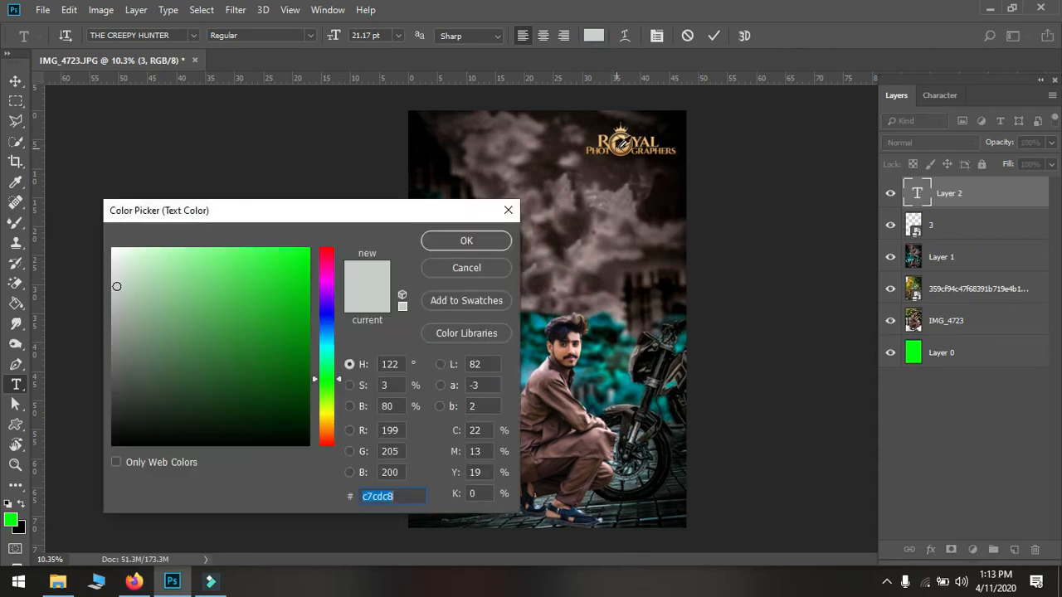
{"action": "left_click", "coordinate": [629, 144]}
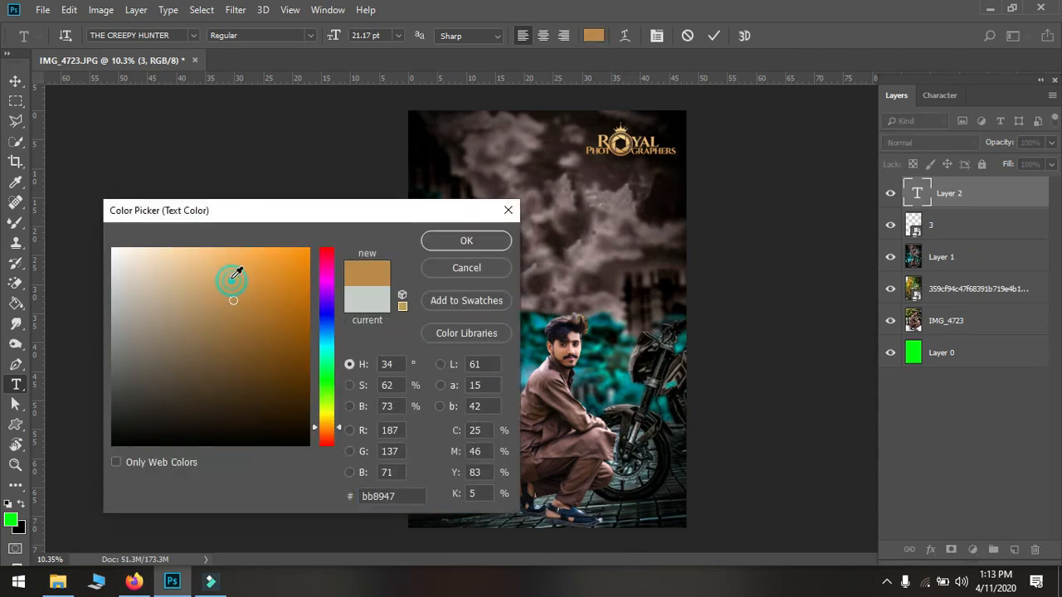
{"action": "left_click", "coordinate": [231, 272]}
{"action": "left_click", "coordinate": [446, 242]}
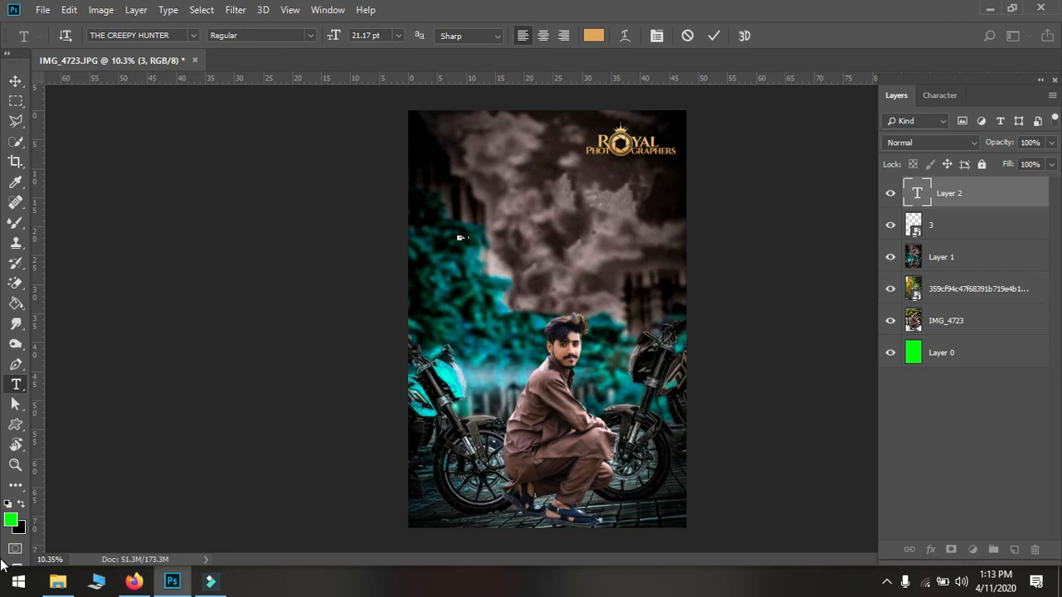
{"action": "key", "text": "ctrl+Return"}
Step: Scale the phone number text to 686.80% and position it directly beneath the Royal Photographers logo
{"action": "key", "text": "ctrl+t"}
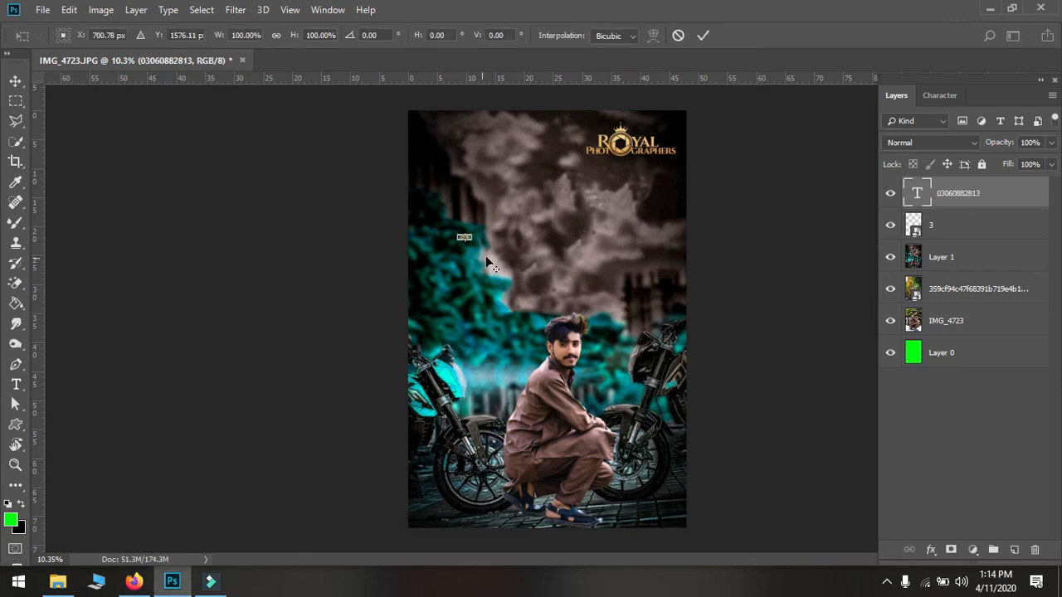
{"action": "left_click_drag", "start_coordinate": [475, 243], "coordinate": [652, 167]}
{"action": "scroll", "coordinate": [681, 124], "scroll_direction": "up", "scroll_amount": 8}
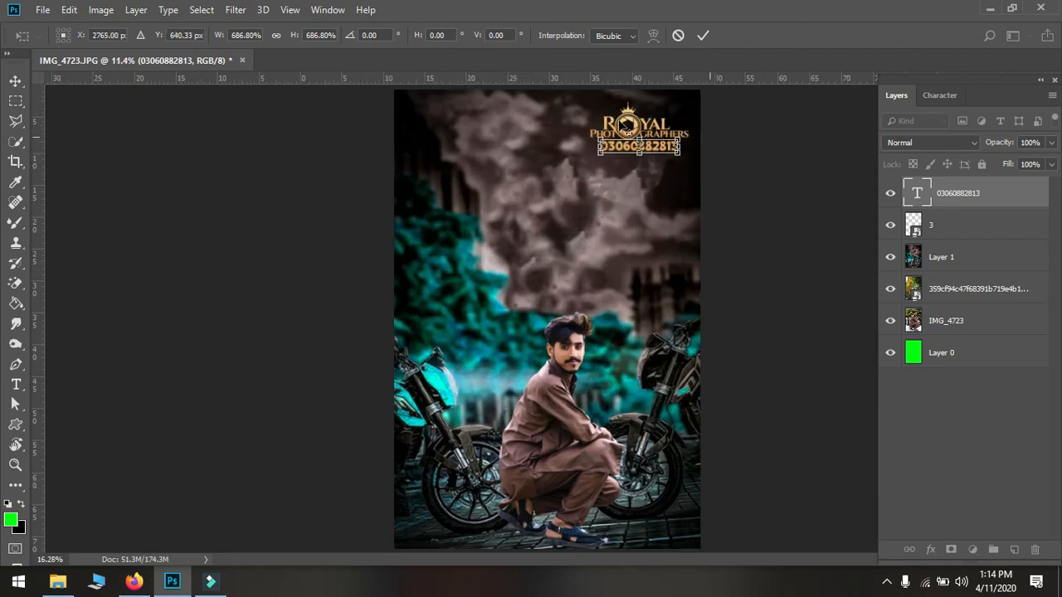
{"action": "scroll", "coordinate": [679, 126], "scroll_direction": "up", "scroll_amount": 2}
{"action": "scroll", "coordinate": [678, 273], "scroll_direction": "up", "scroll_amount": 2}
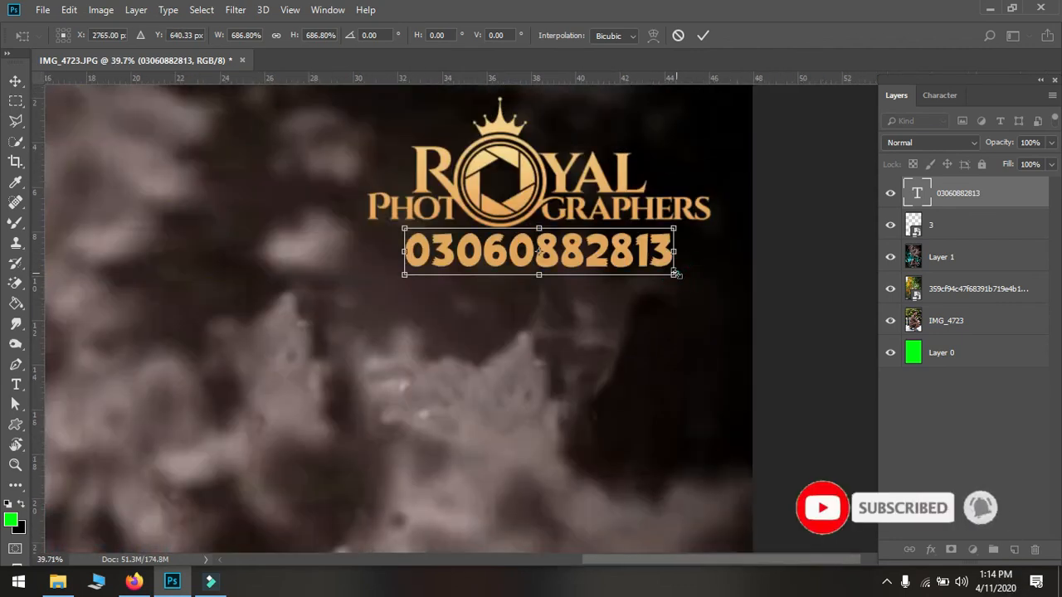
Step: Shrink the phone number text so it fits neatly under the logo, adjust its height, and apply the transform
{"action": "left_click_drag", "start_coordinate": [676, 270], "coordinate": [654, 261]}
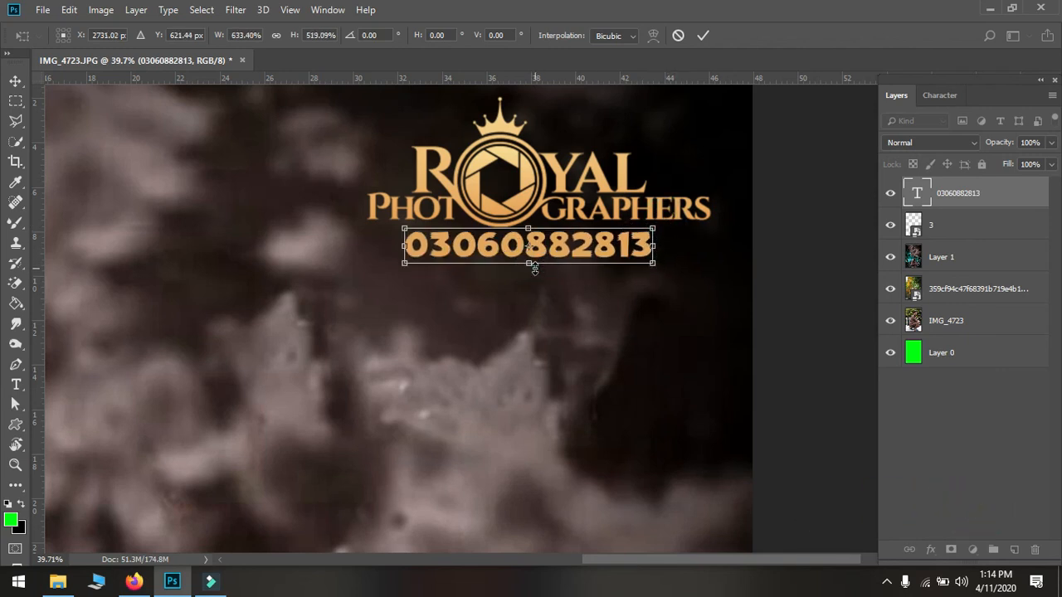
{"action": "left_click_drag", "start_coordinate": [535, 268], "coordinate": [535, 271]}
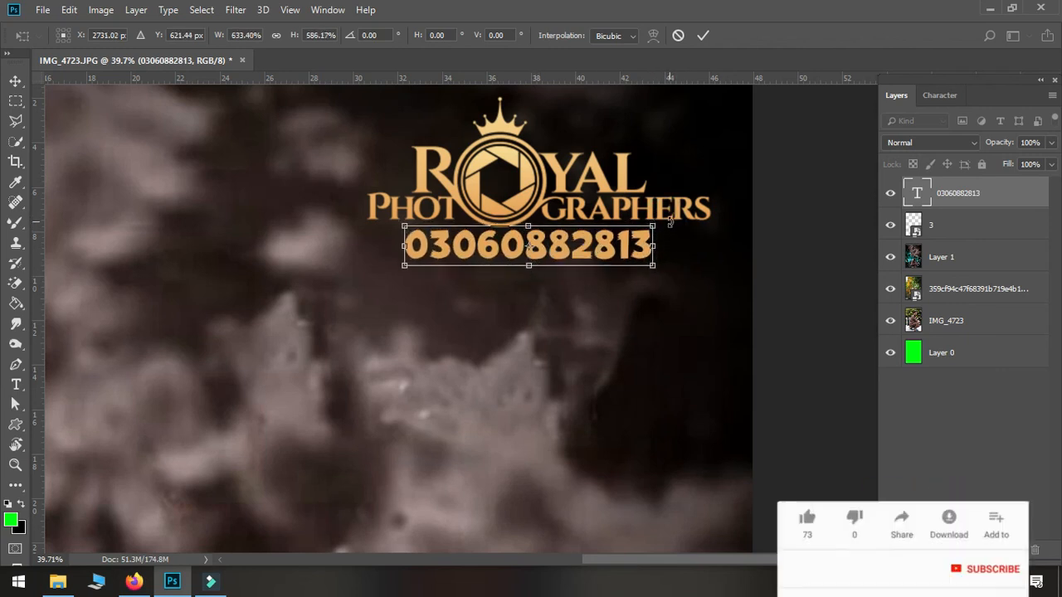
{"action": "left_click_drag", "start_coordinate": [673, 221], "coordinate": [671, 220]}
{"action": "left_click_drag", "start_coordinate": [658, 266], "coordinate": [647, 263]}
{"action": "key", "text": "Return"}
{"action": "scroll", "coordinate": [706, 412], "scroll_direction": "down", "scroll_amount": 3}
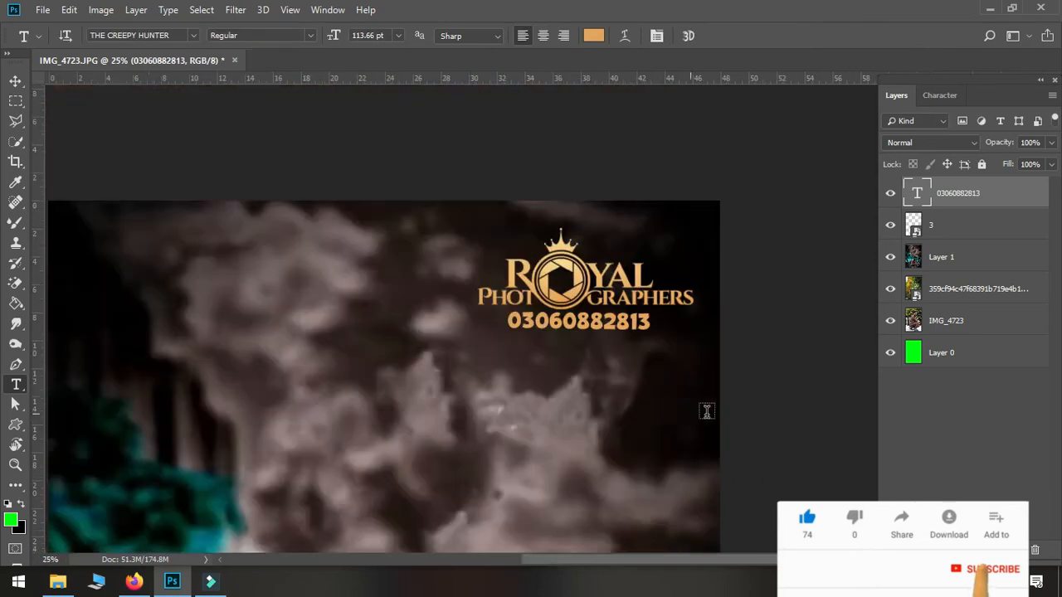
{"action": "scroll", "coordinate": [702, 381], "scroll_direction": "up", "scroll_amount": 1}
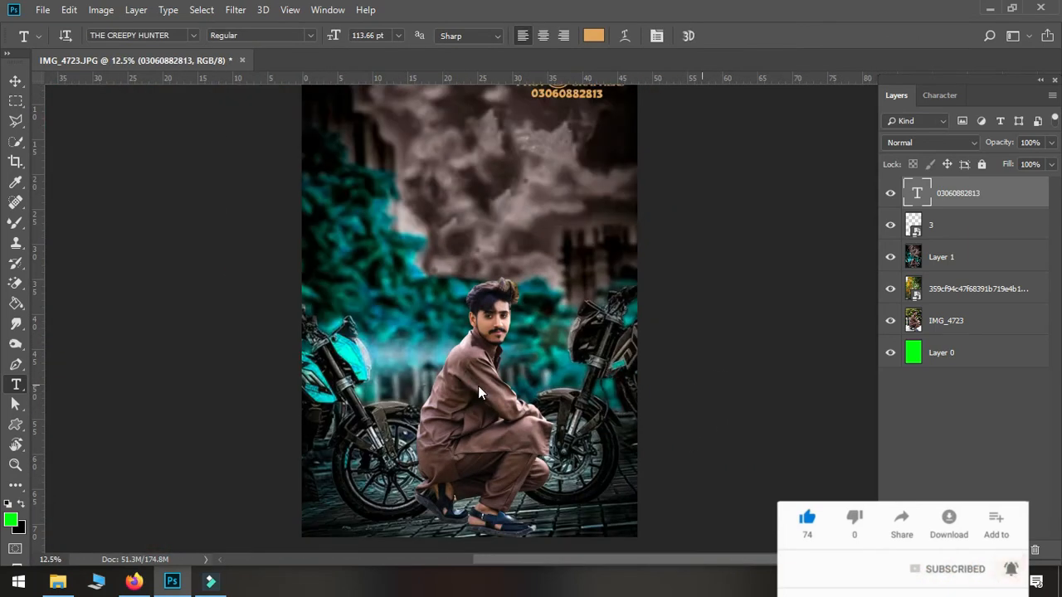
Step: Save the finished image to the Desktop as a JPEG named wfew with maximum quality 12 and progressive format with 3 scans
{"action": "key", "text": "ctrl+shift+s"}
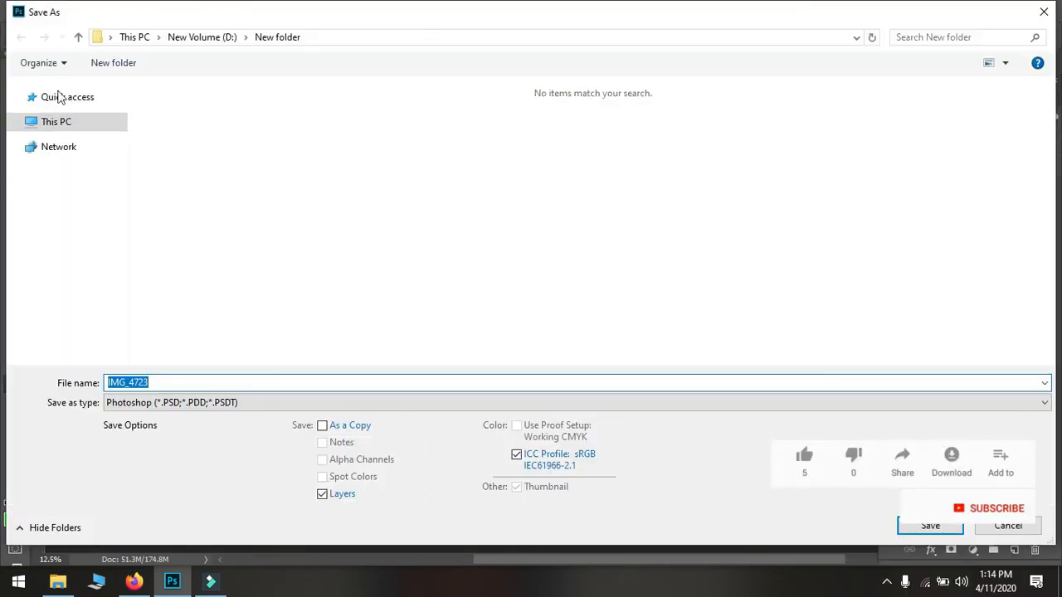
{"action": "left_click", "coordinate": [66, 158]}
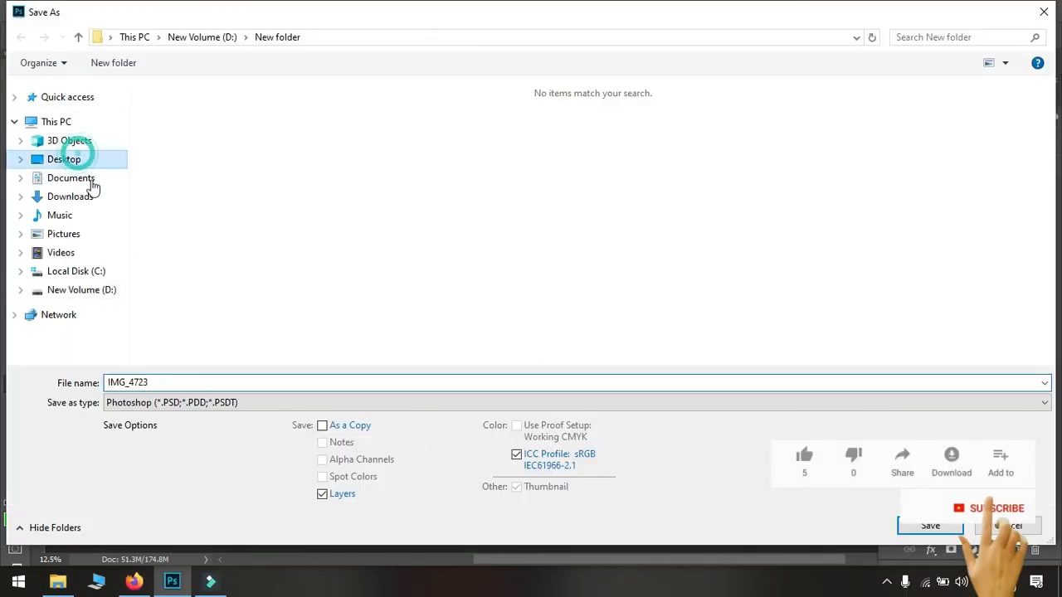
{"action": "left_click", "coordinate": [293, 407]}
{"action": "key", "text": "j"}
{"action": "key", "text": "Return"}
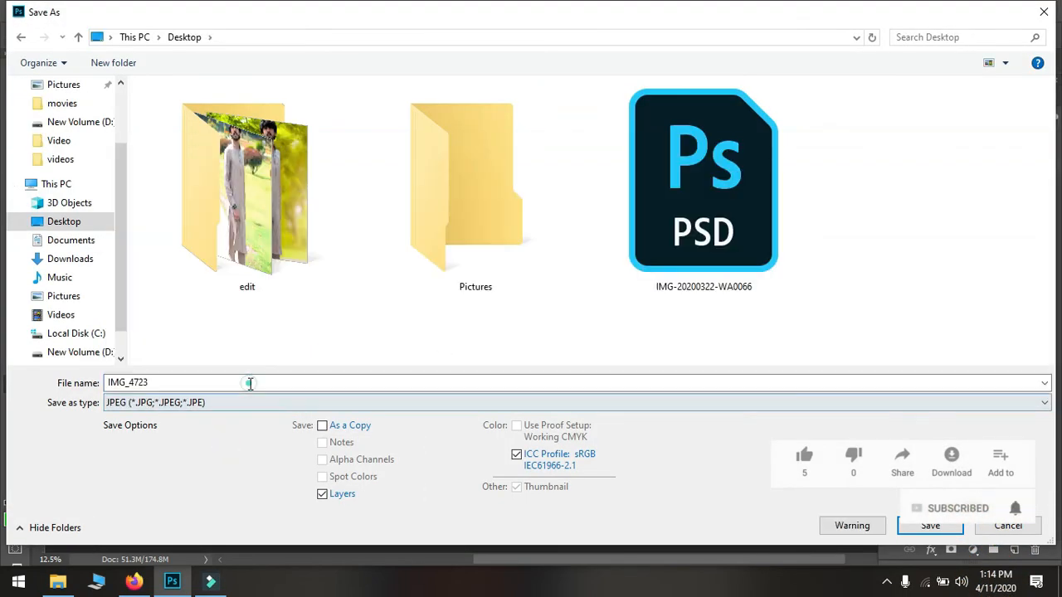
{"action": "left_click", "coordinate": [249, 384]}
{"action": "type", "text": "wfew"}
{"action": "left_click", "coordinate": [936, 529]}
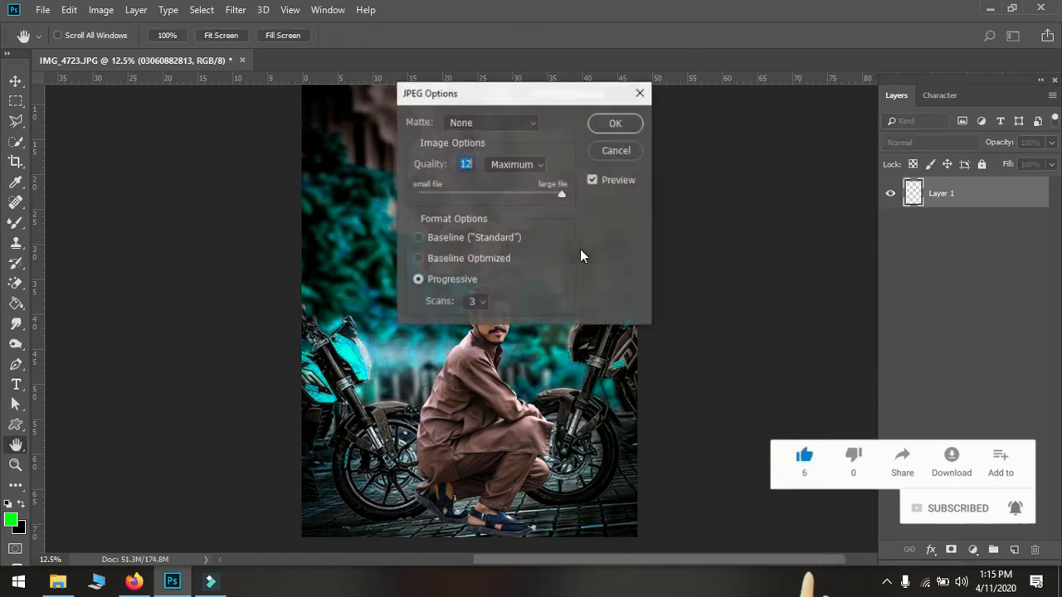
{"action": "left_click", "coordinate": [612, 123]}
{"action": "scroll", "coordinate": [602, 212], "scroll_direction": "down", "scroll_amount": 2}
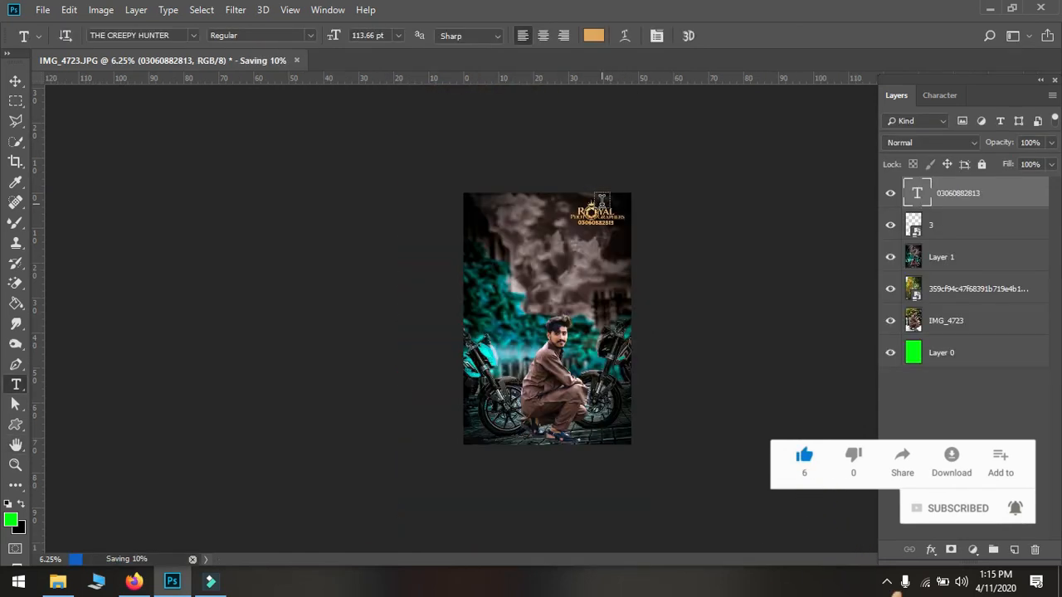
{"action": "scroll", "coordinate": [602, 202], "scroll_direction": "up", "scroll_amount": 2}
{"action": "key", "text": "v"}
{"action": "left_click", "coordinate": [990, 8]}
{"action": "left_click", "coordinate": [1042, 8]}
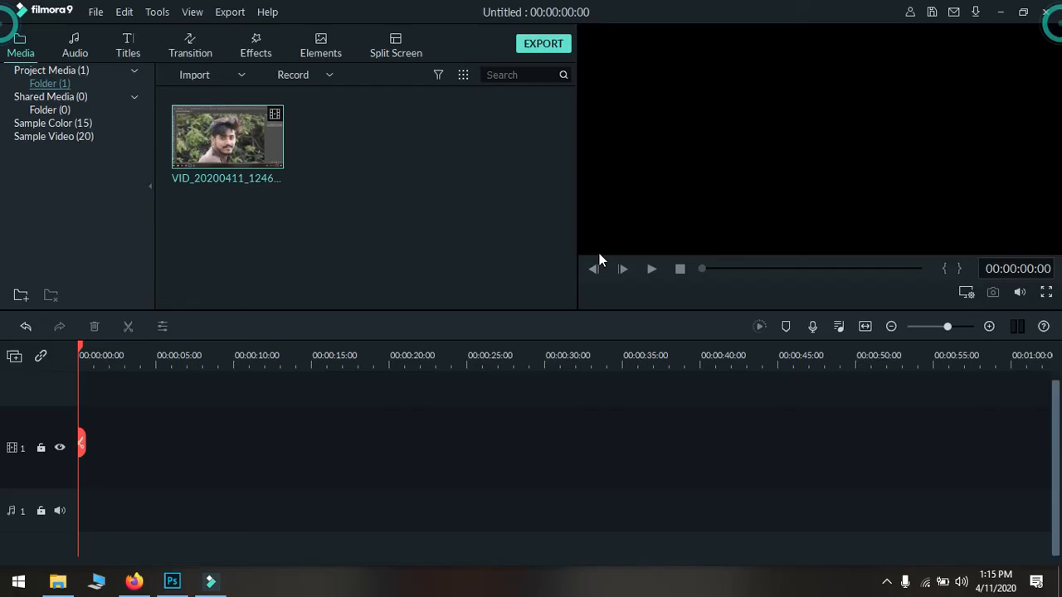
{"action": "left_click", "coordinate": [888, 585]}
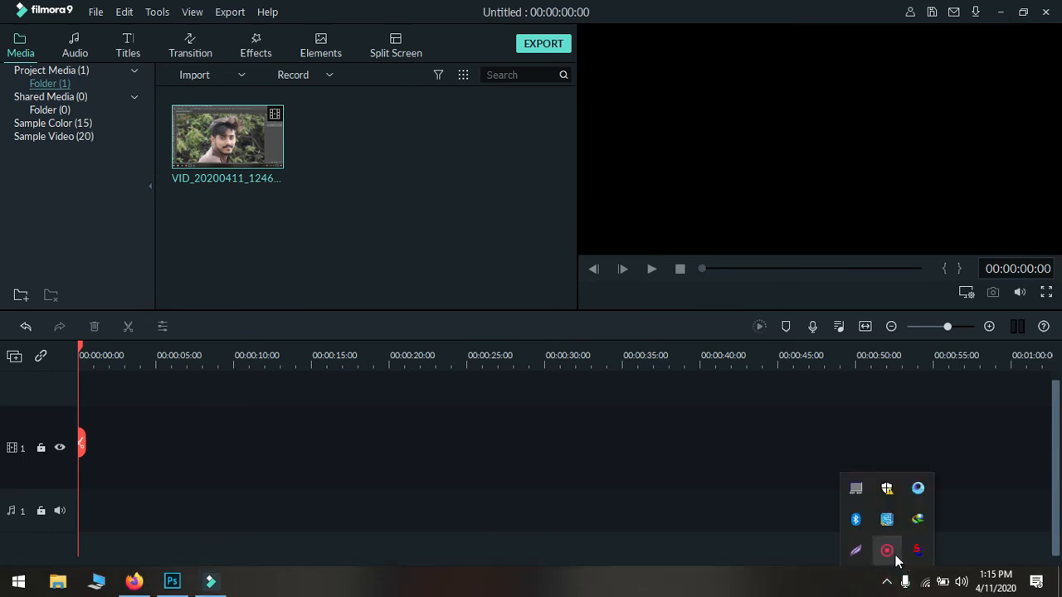